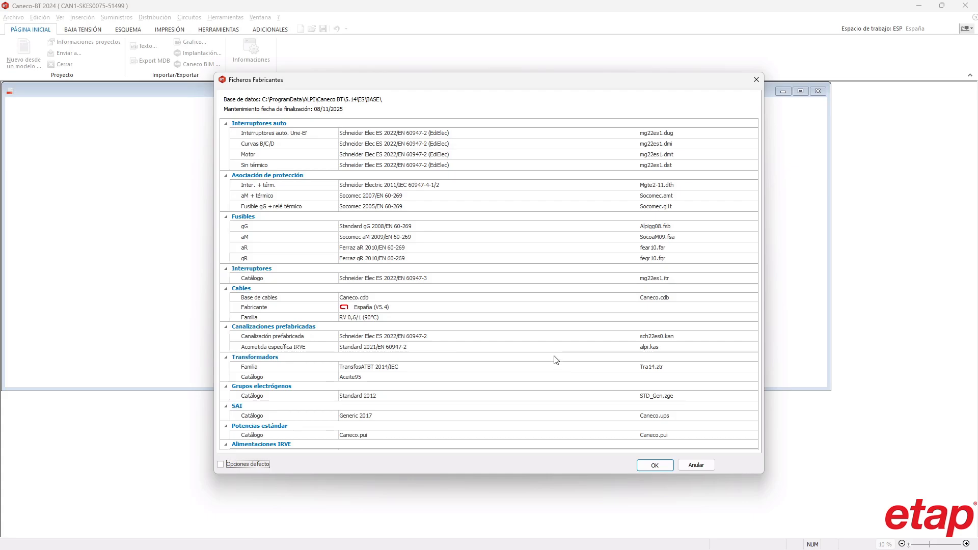
- Accept the listed manufacturer files and set the supply transformer's power to 630 kVA
{"action": "left_click", "coordinate": [667, 468]}
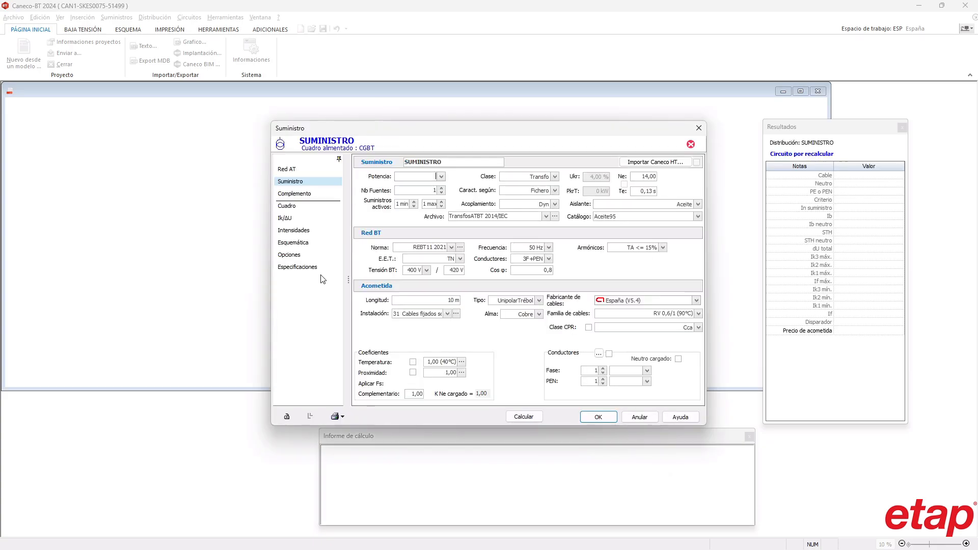
{"action": "left_click", "coordinate": [441, 176]}
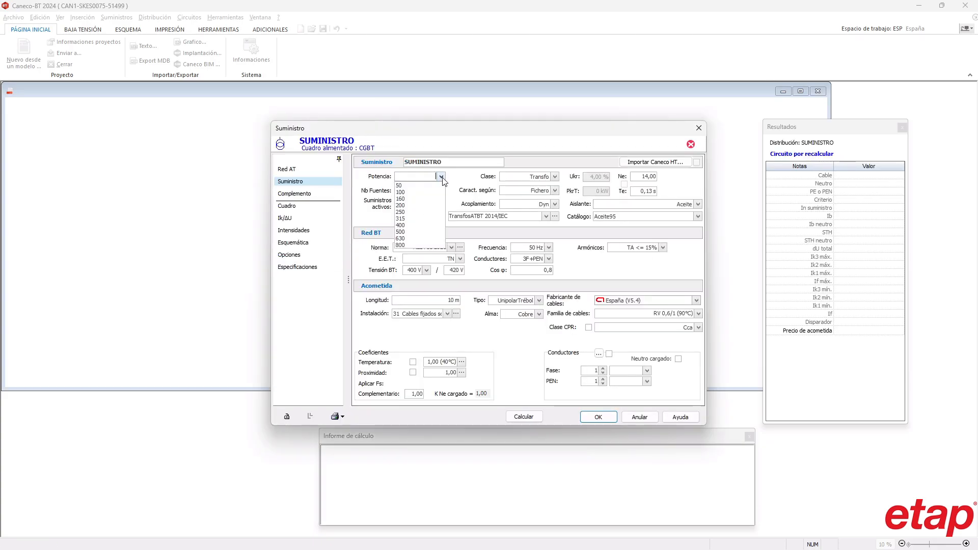
{"action": "left_click", "coordinate": [416, 238]}
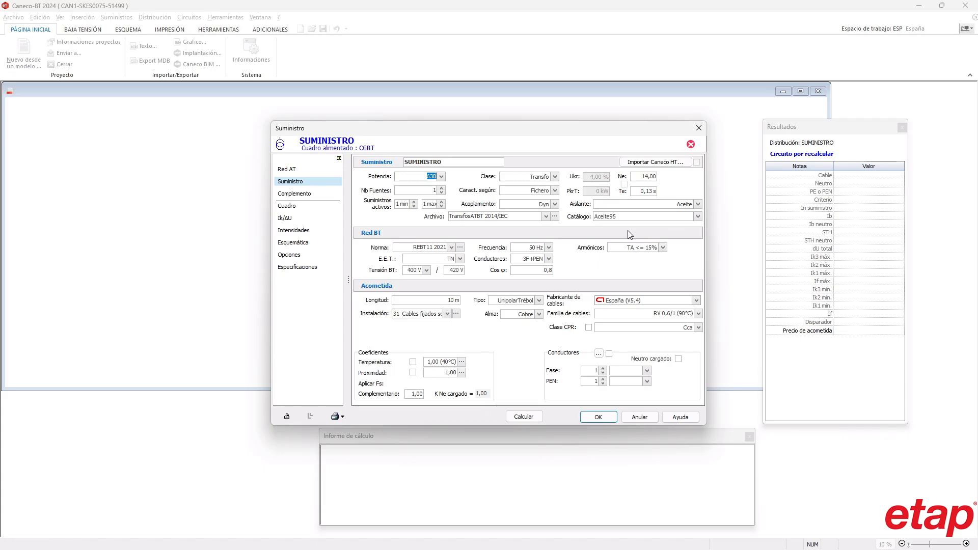
- Select the TransfosATBT 2014/IEC transformer file and the Dry95 NFC 52 115 catalogue for the supply
{"action": "left_click", "coordinate": [546, 217]}
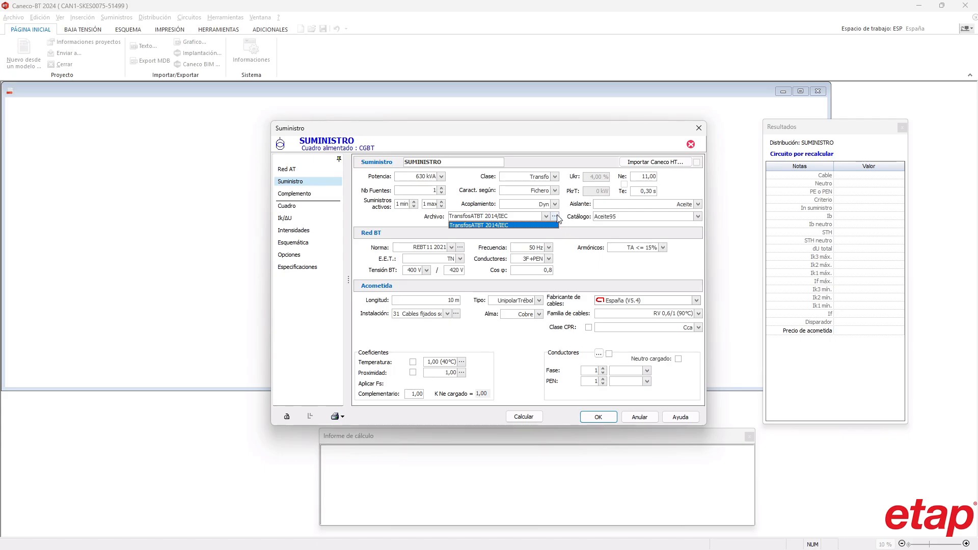
{"action": "left_click", "coordinate": [555, 216]}
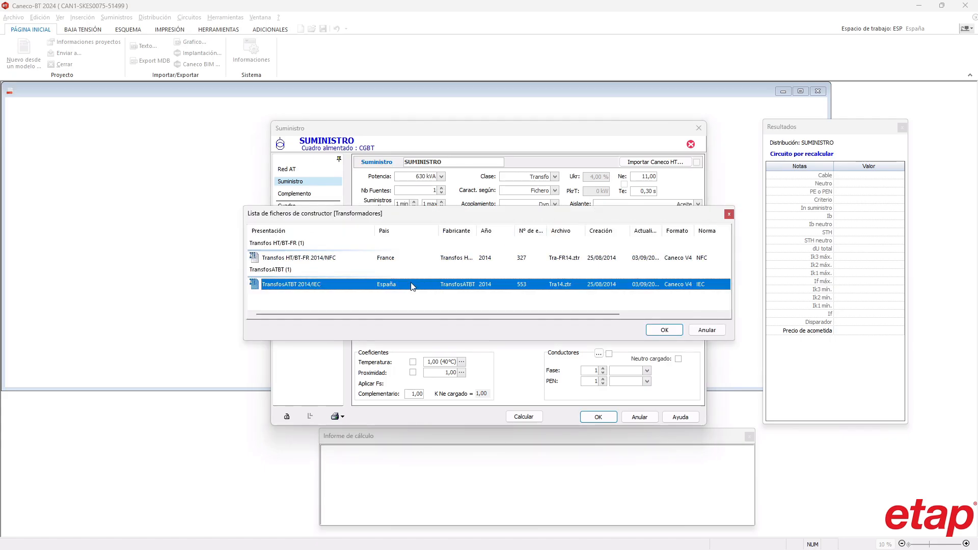
{"action": "left_click", "coordinate": [665, 330]}
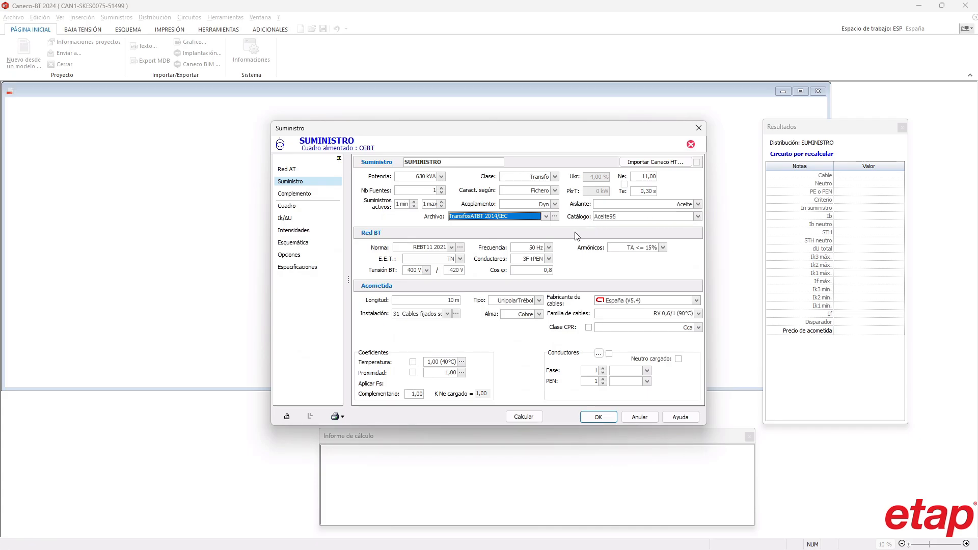
{"action": "left_click", "coordinate": [698, 217]}
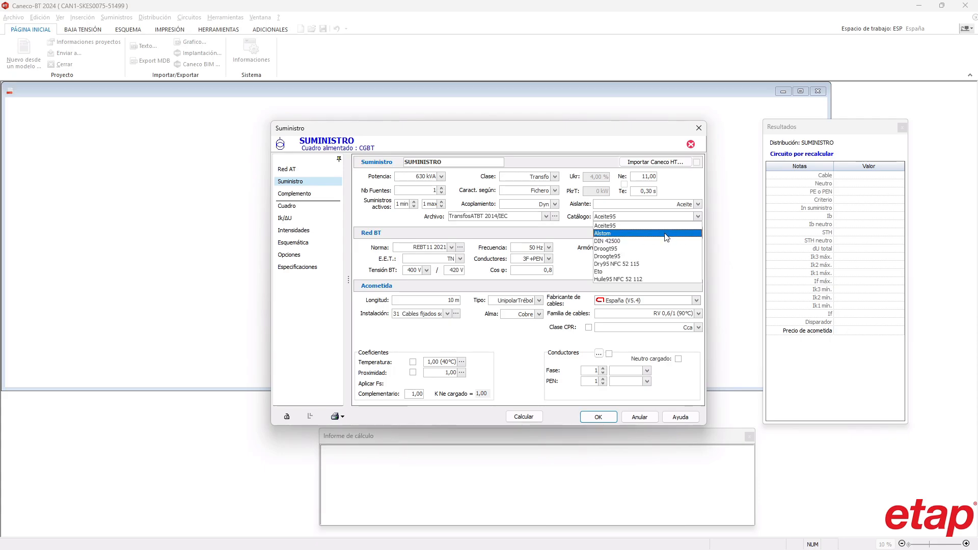
{"action": "left_click", "coordinate": [652, 264]}
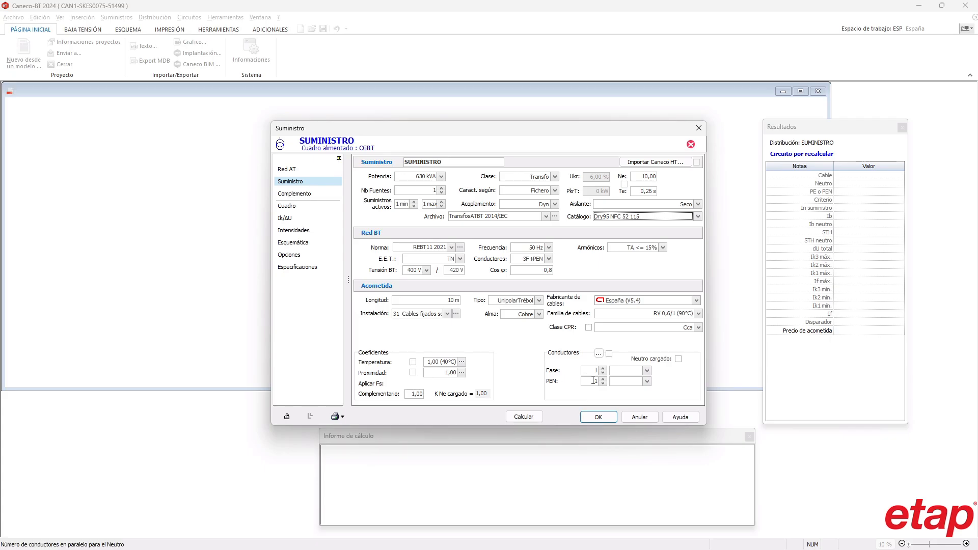
- Calculate the supply, then accept its data and the revision index entry
{"action": "left_click", "coordinate": [533, 416]}
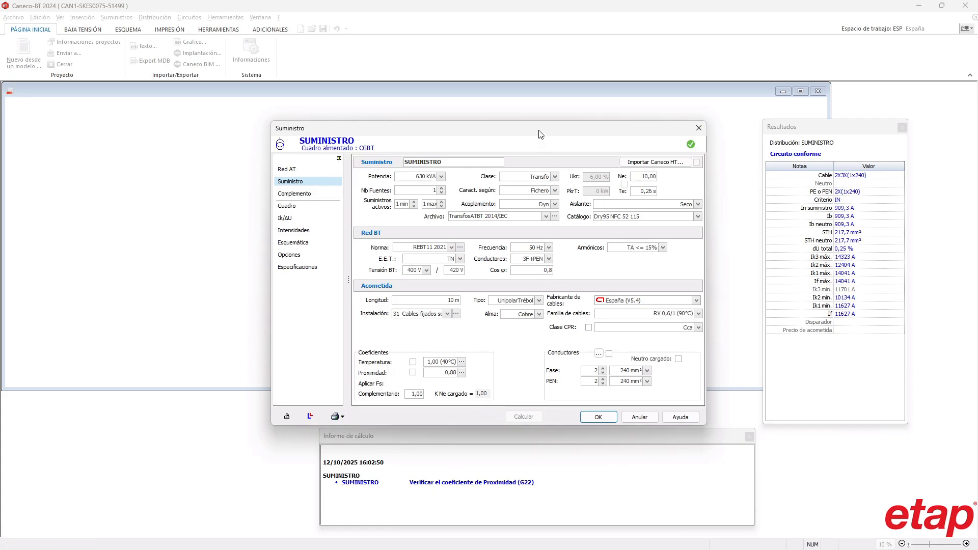
{"action": "left_click_drag", "start_coordinate": [541, 134], "coordinate": [486, 114]}
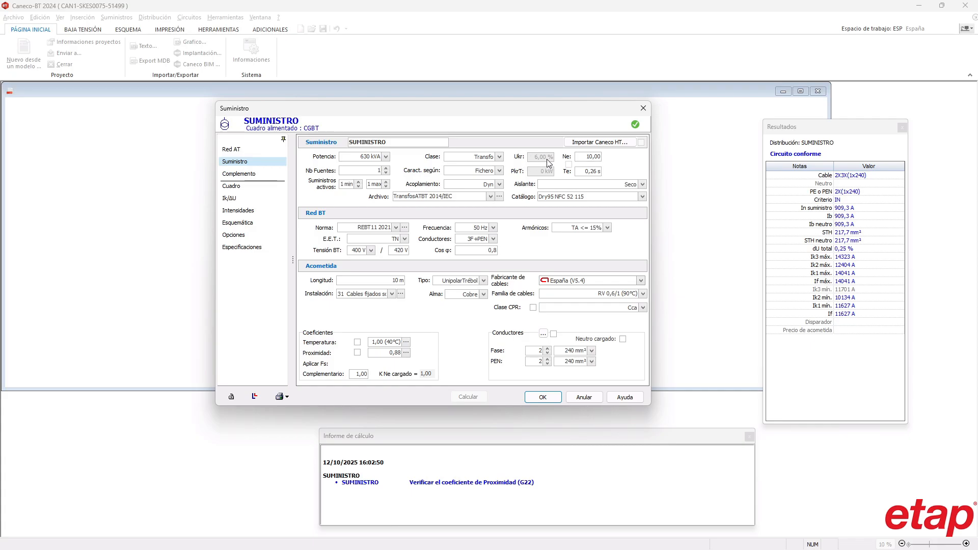
{"action": "left_click", "coordinate": [543, 397]}
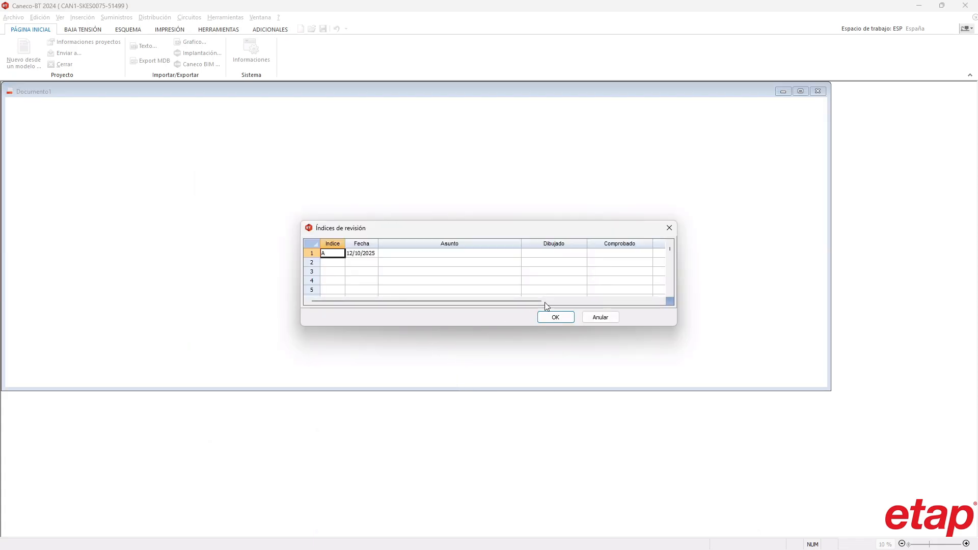
{"action": "left_click", "coordinate": [556, 317]}
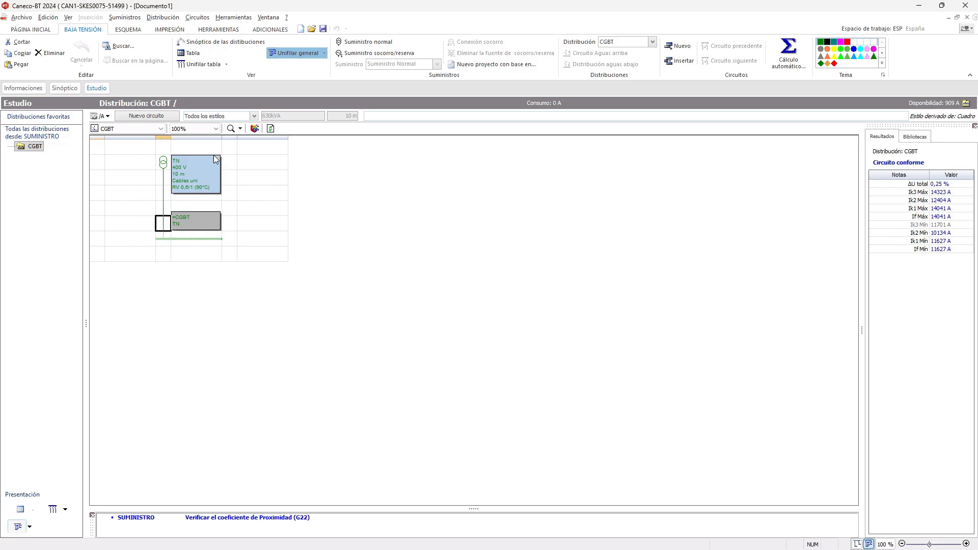
- Show the CGBT distribution as a table and add a new Cuadro circuit
{"action": "left_click", "coordinate": [195, 53]}
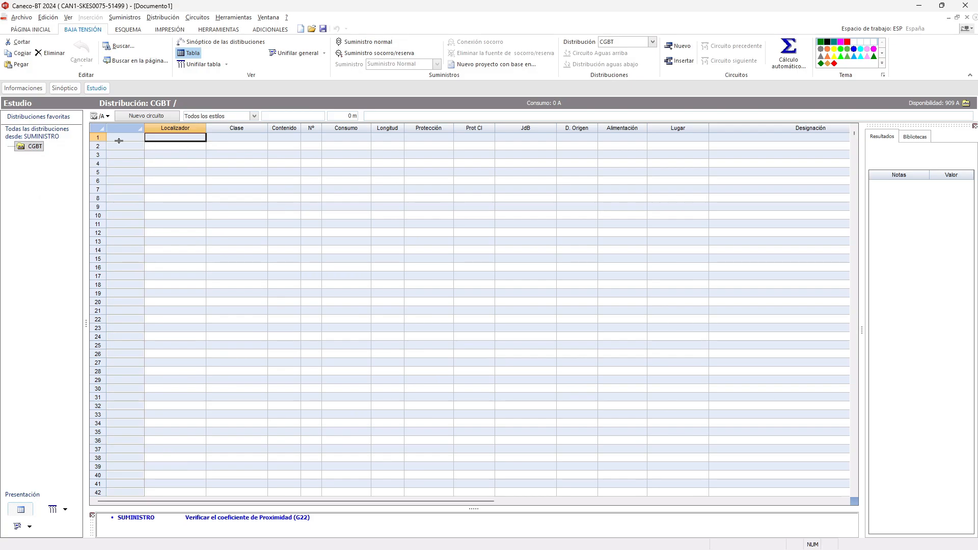
{"action": "left_click", "coordinate": [151, 115]}
{"action": "left_click", "coordinate": [154, 117]}
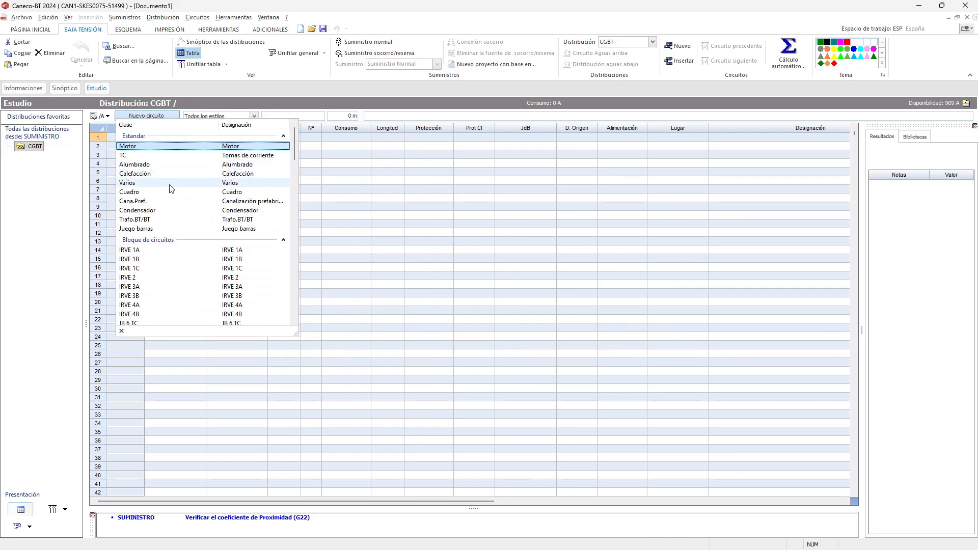
{"action": "left_click", "coordinate": [157, 193]}
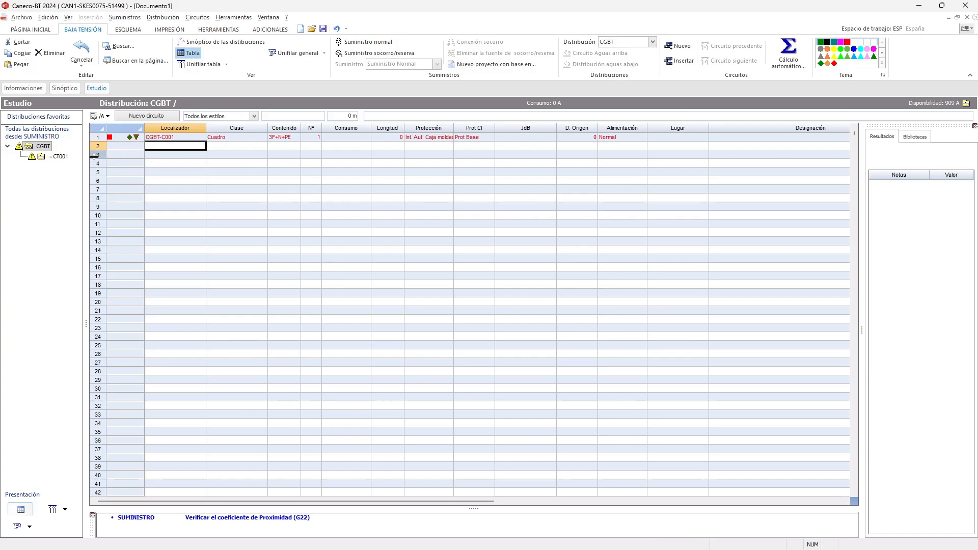
- Look at the data sheet of the CGBT board and close it without changes
{"action": "right_click", "coordinate": [36, 146]}
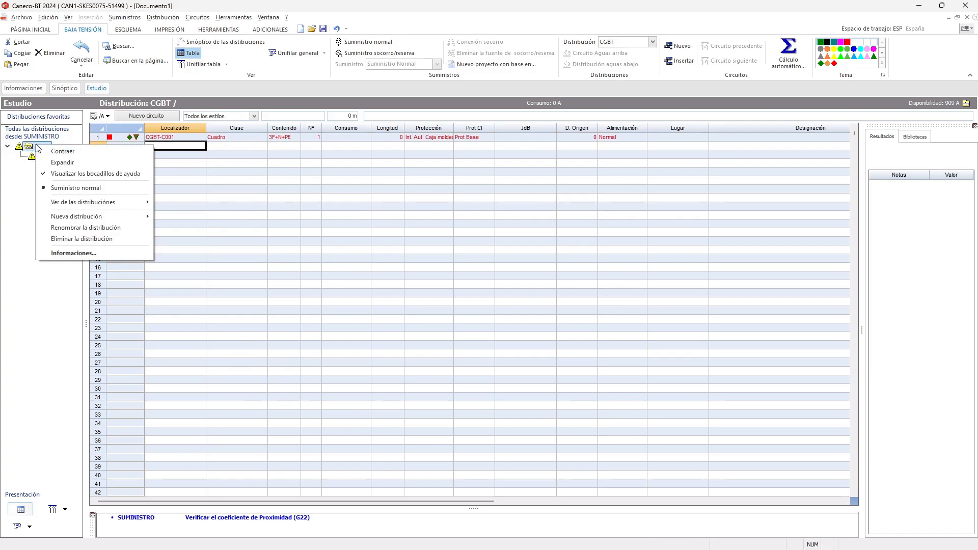
{"action": "left_click", "coordinate": [30, 145]}
{"action": "double_click", "coordinate": [31, 146]}
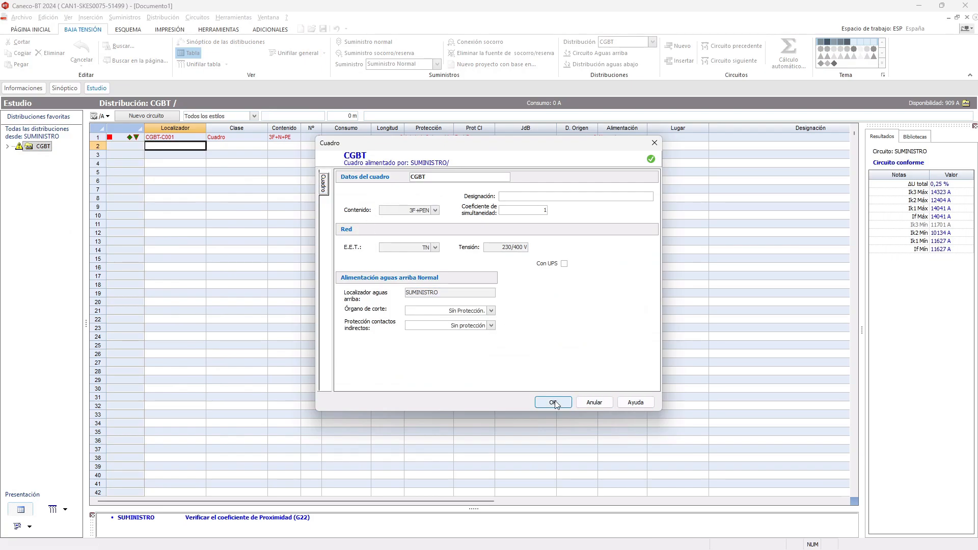
{"action": "left_click", "coordinate": [594, 402]}
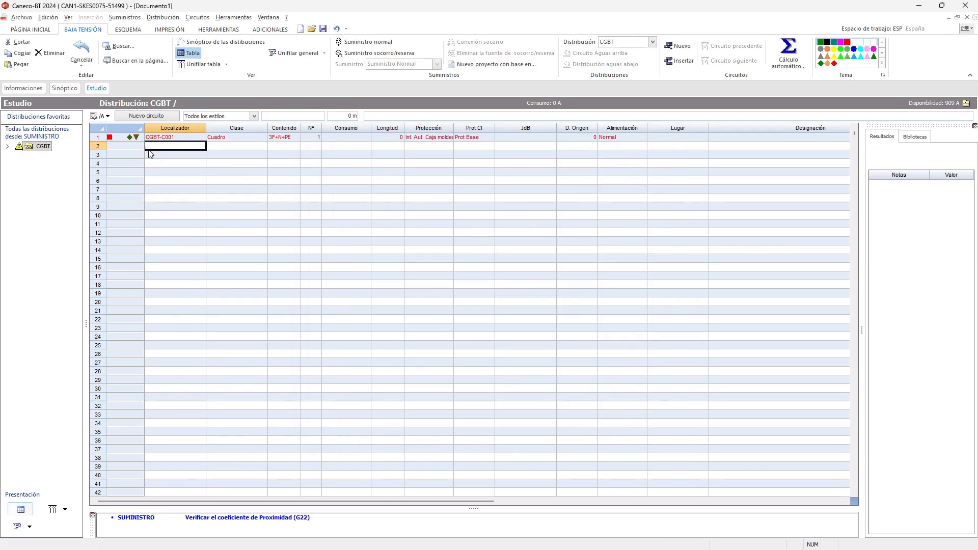
- Reopen the normal supply's data and set its low-voltage network conductors to 3F+N+PE
{"action": "left_click", "coordinate": [133, 18]}
{"action": "left_click", "coordinate": [143, 30]}
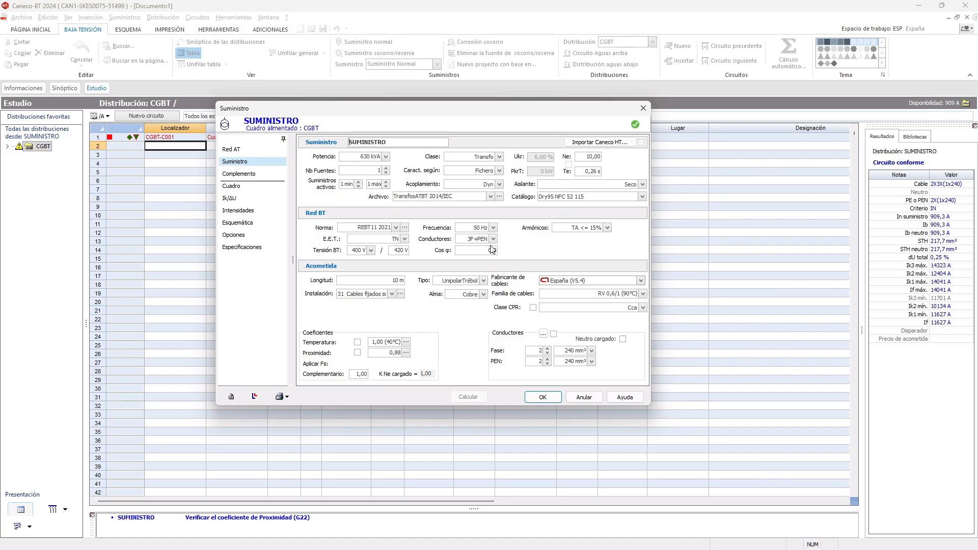
{"action": "left_click", "coordinate": [493, 240]}
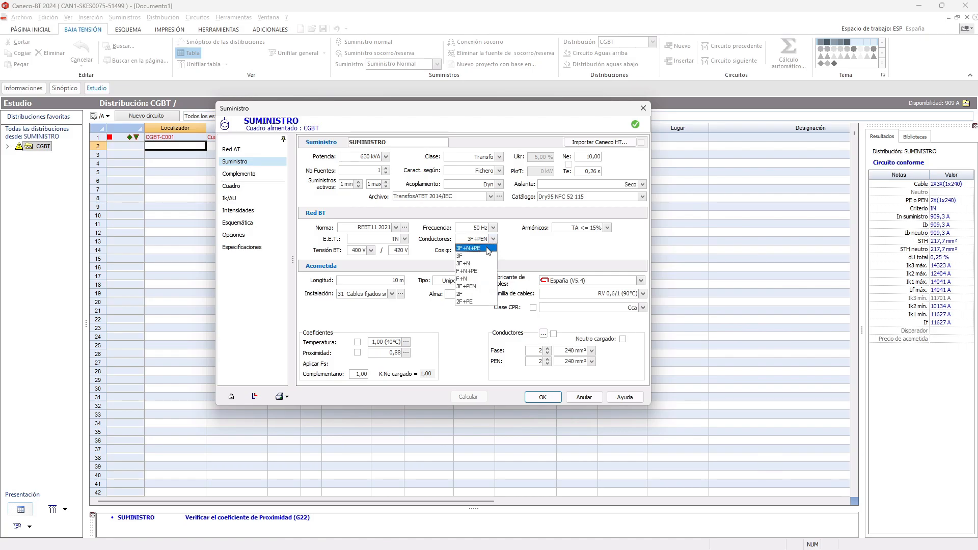
{"action": "left_click", "coordinate": [476, 248]}
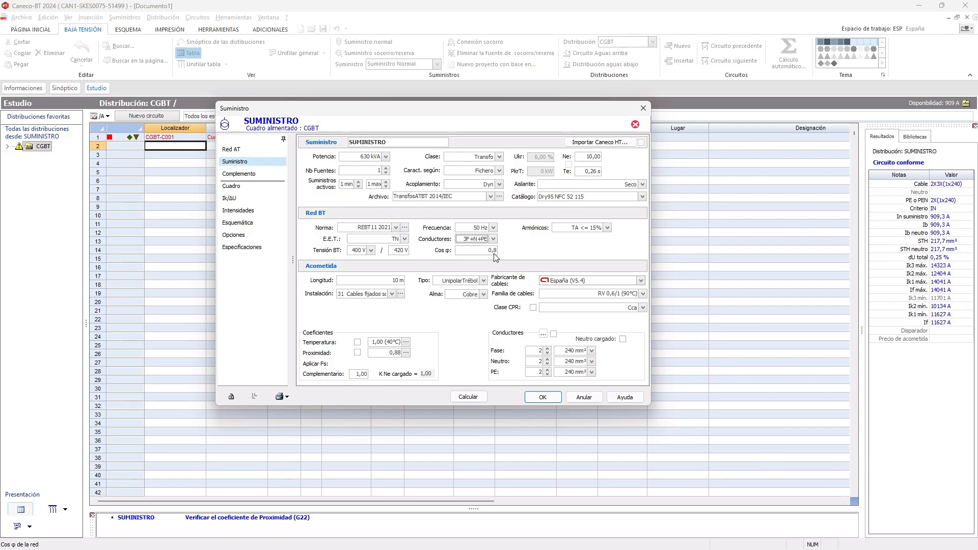
- Try the TT earthing scheme for the supply, then restore TN with 3F+N+PE conductors
{"action": "left_click", "coordinate": [405, 240]}
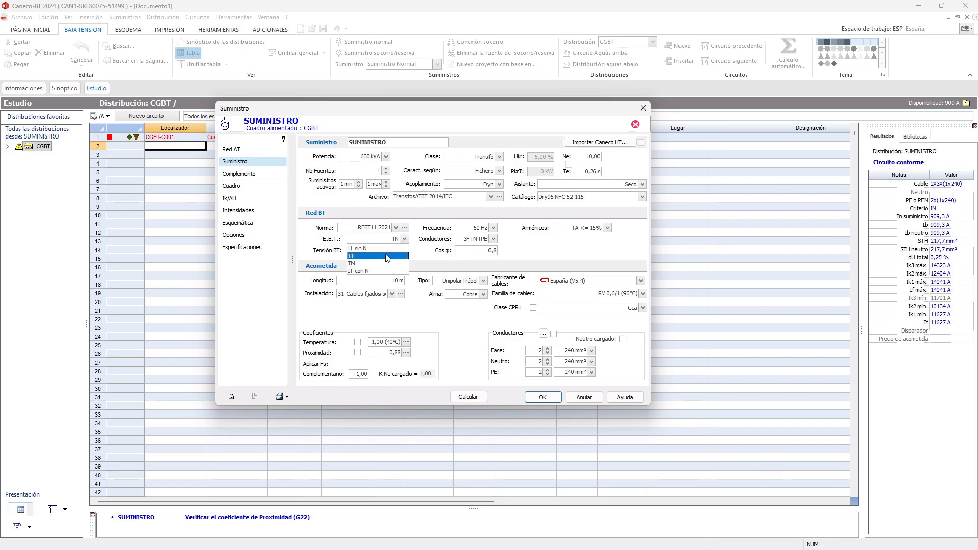
{"action": "left_click", "coordinate": [388, 256]}
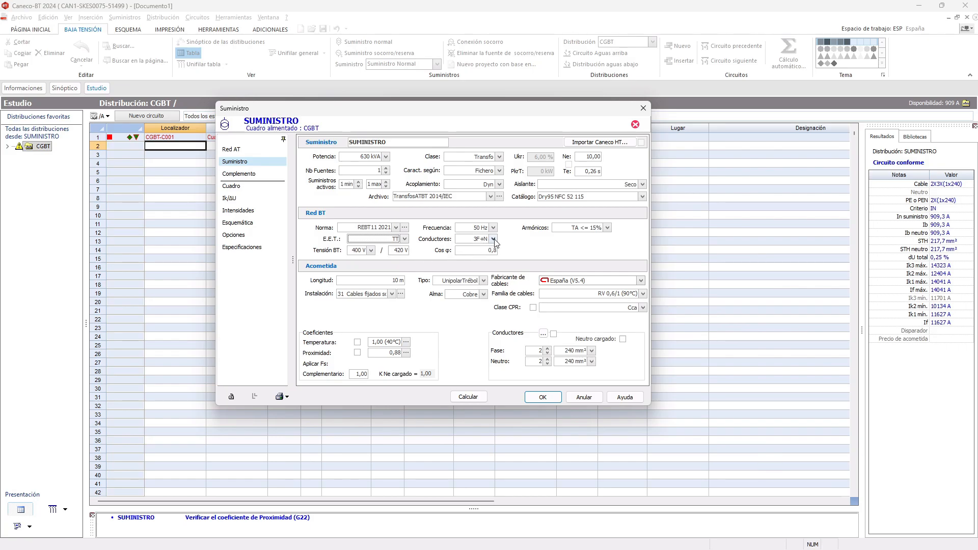
{"action": "left_click", "coordinate": [405, 240]}
{"action": "left_click", "coordinate": [387, 263]}
{"action": "left_click", "coordinate": [492, 240]}
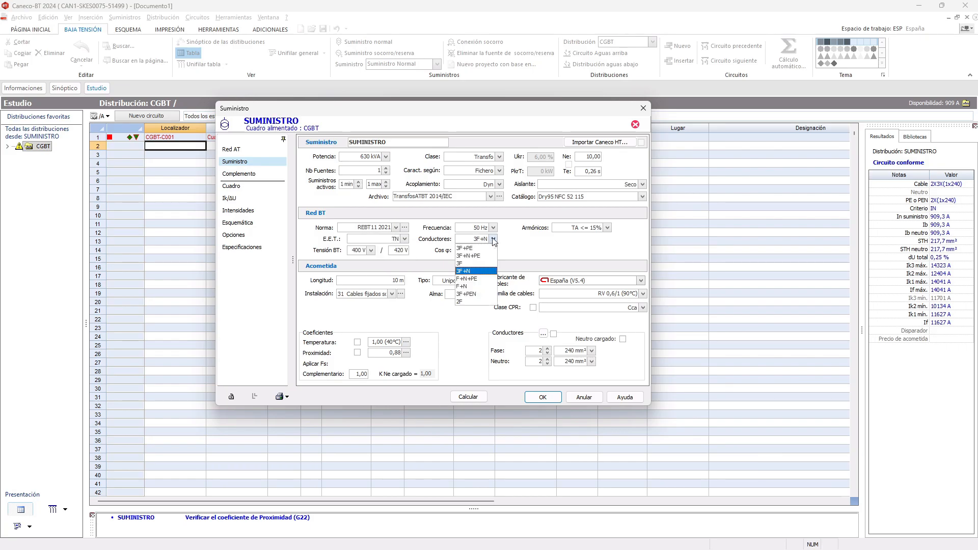
{"action": "left_click", "coordinate": [468, 255]}
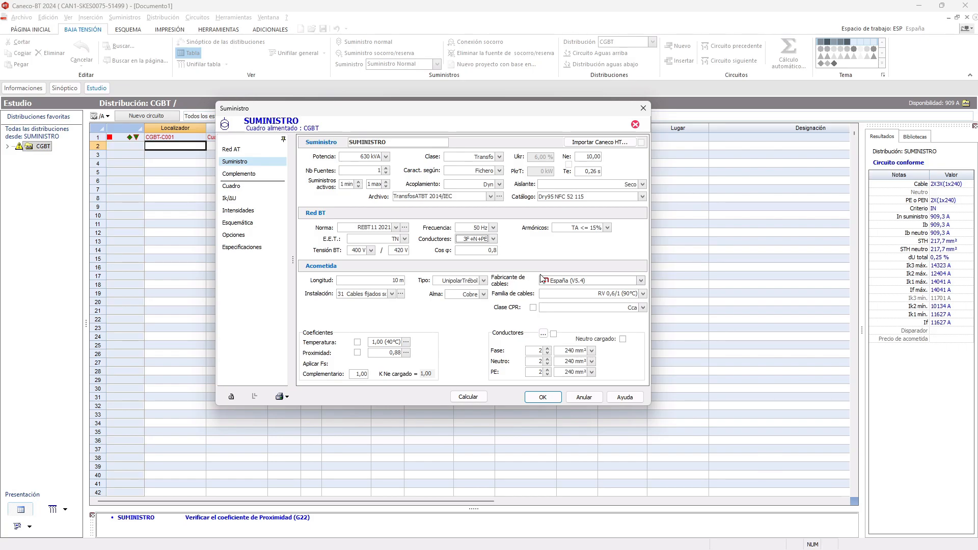
- Recalculate the supply and accept its data
{"action": "left_click", "coordinate": [469, 397]}
{"action": "left_click", "coordinate": [542, 399]}
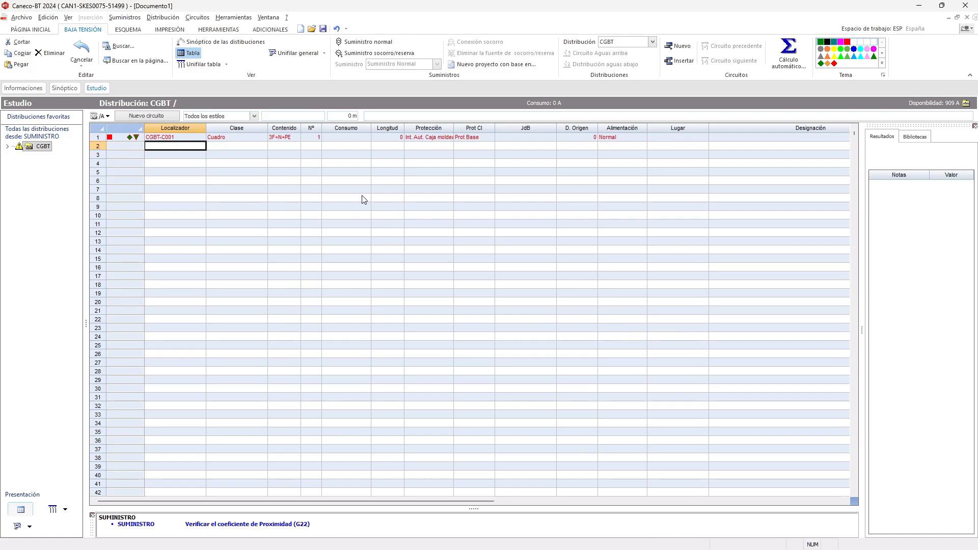
- Check the conductor options offered for circuit CGBT-C001 without changing its content
{"action": "left_click", "coordinate": [290, 140]}
{"action": "left_click", "coordinate": [292, 142]}
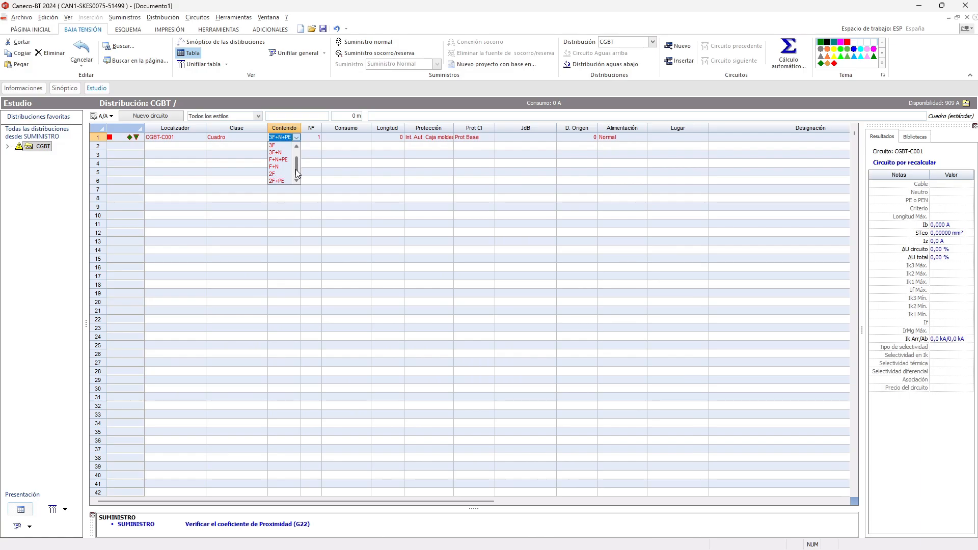
{"action": "left_click", "coordinate": [312, 146]}
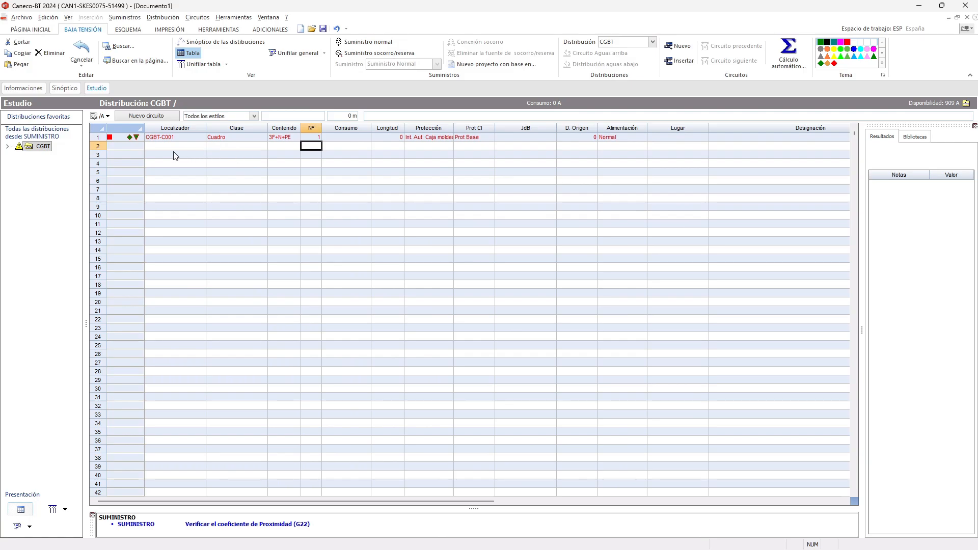
{"action": "left_click", "coordinate": [175, 137]}
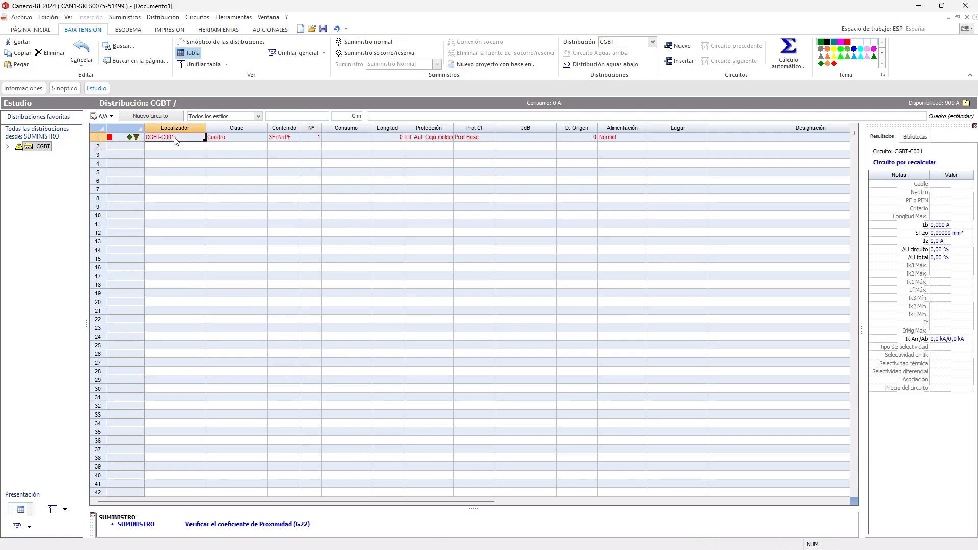
- Open the =CT001 distribution under CGBT and add a standard Alumbrado circuit to it
{"action": "left_click", "coordinate": [7, 146]}
{"action": "left_click", "coordinate": [59, 156]}
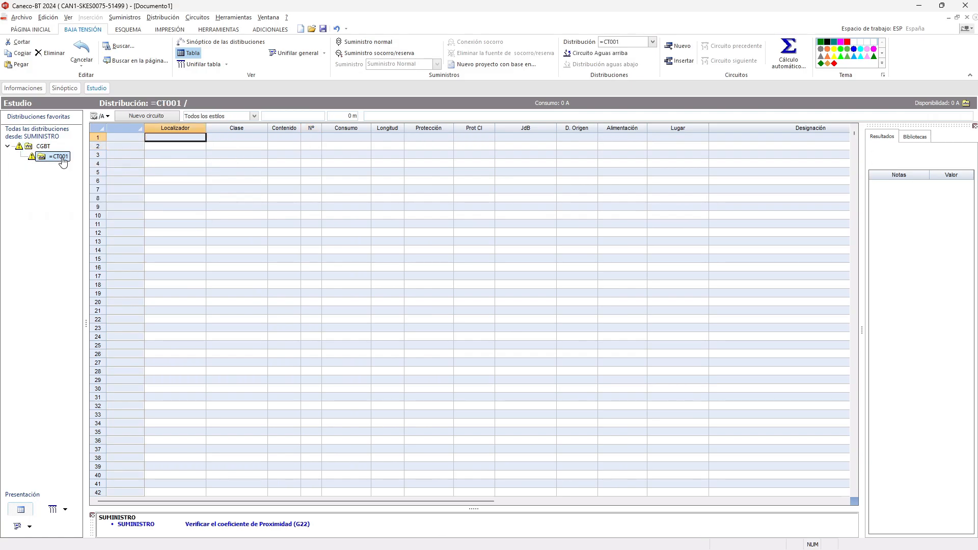
{"action": "left_click", "coordinate": [167, 141]}
{"action": "left_click", "coordinate": [160, 119]}
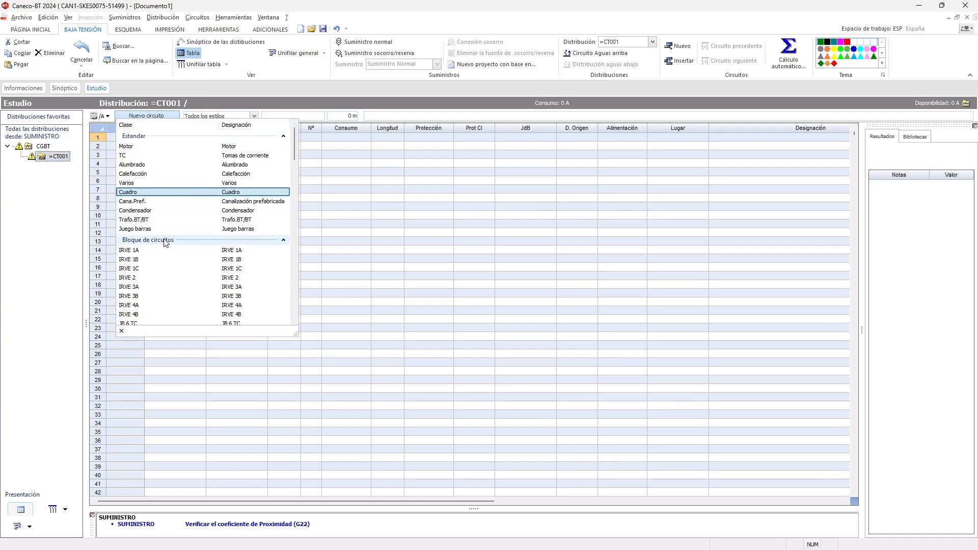
{"action": "left_click", "coordinate": [155, 165]}
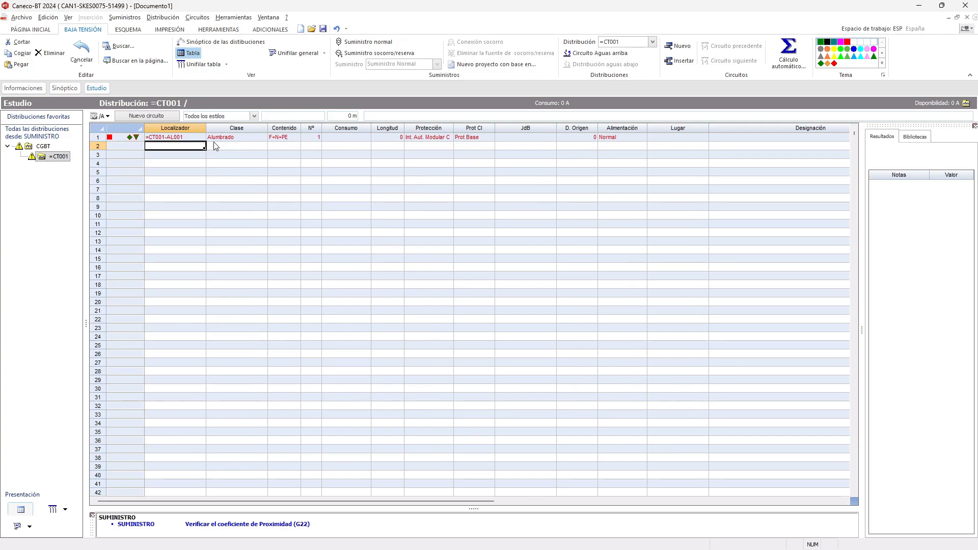
- Open the data sheet of lighting circuit =CT001-AL001 and assign the 40W LED Panel as its receptor
{"action": "left_click", "coordinate": [194, 139]}
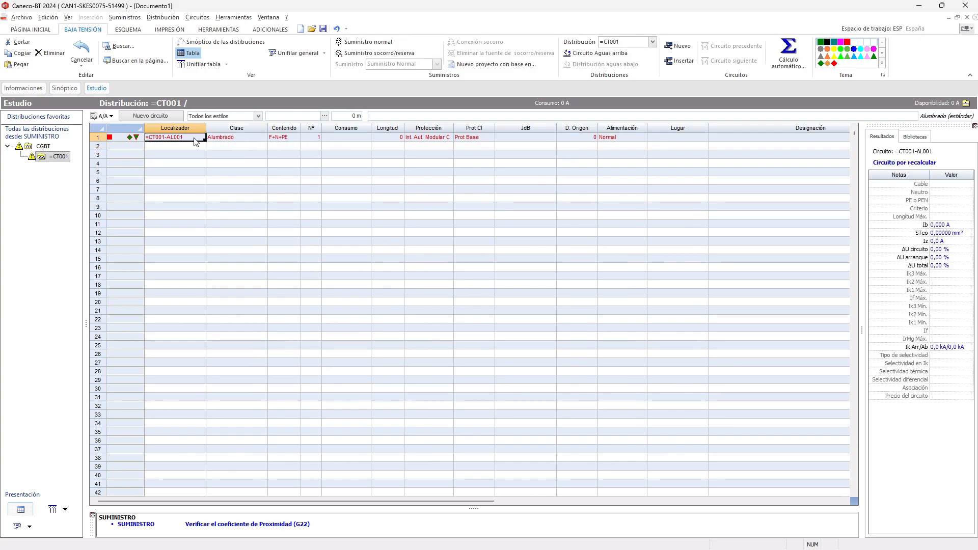
{"action": "double_click", "coordinate": [196, 138]}
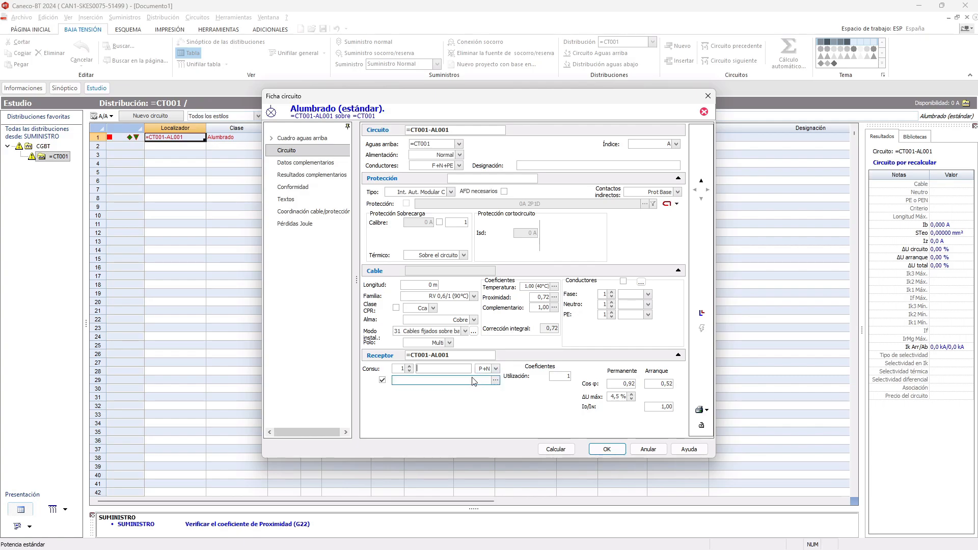
{"action": "left_click", "coordinate": [495, 381]}
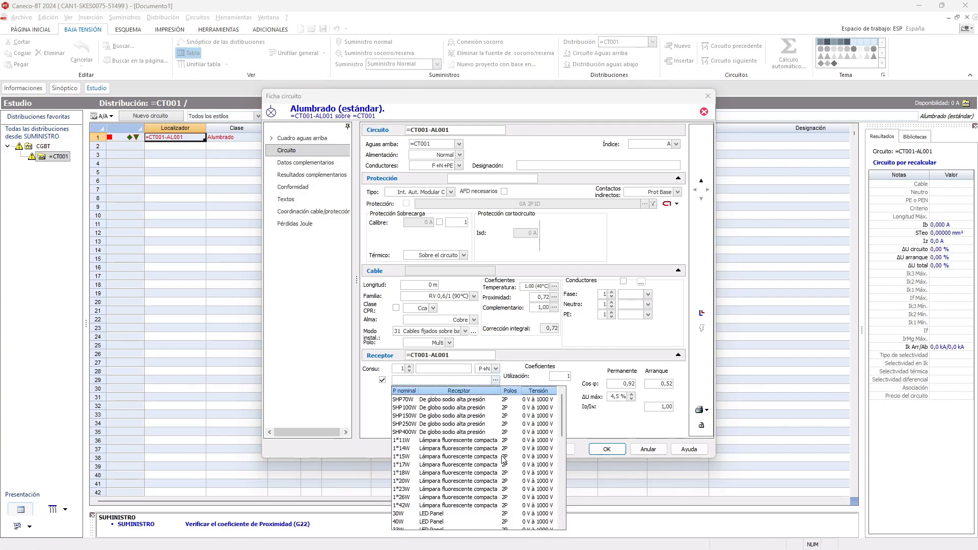
{"action": "scroll", "coordinate": [506, 455], "scroll_direction": "down", "scroll_amount": 2}
{"action": "scroll", "coordinate": [505, 455], "scroll_direction": "down", "scroll_amount": 4}
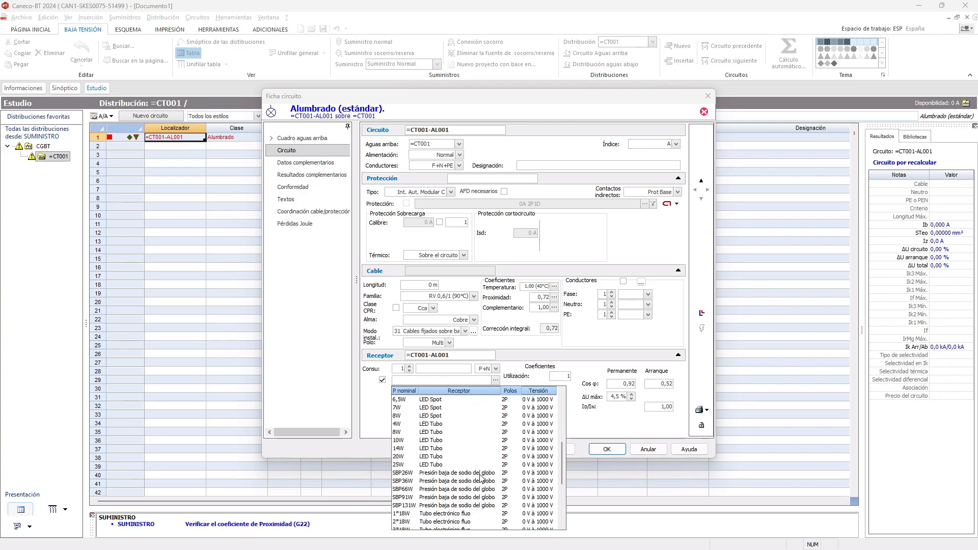
{"action": "scroll", "coordinate": [478, 456], "scroll_direction": "up", "scroll_amount": 6}
{"action": "scroll", "coordinate": [477, 437], "scroll_direction": "down", "scroll_amount": 10}
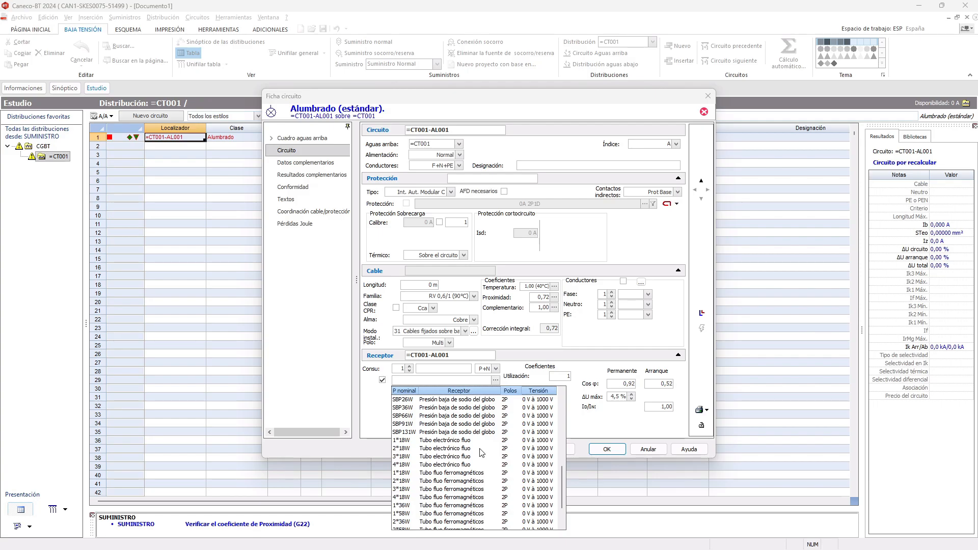
{"action": "scroll", "coordinate": [482, 452], "scroll_direction": "down", "scroll_amount": 2}
{"action": "scroll", "coordinate": [479, 451], "scroll_direction": "up", "scroll_amount": 5}
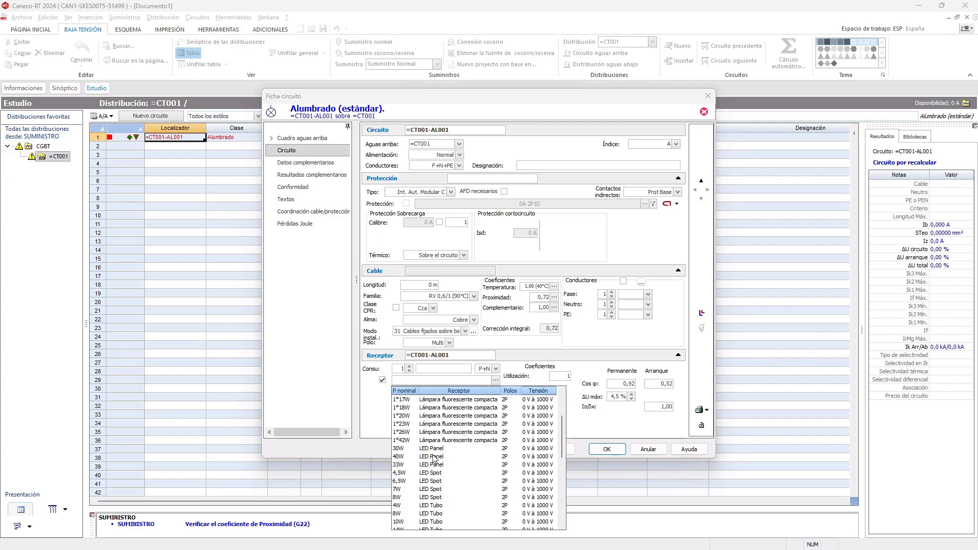
{"action": "left_click", "coordinate": [433, 457]}
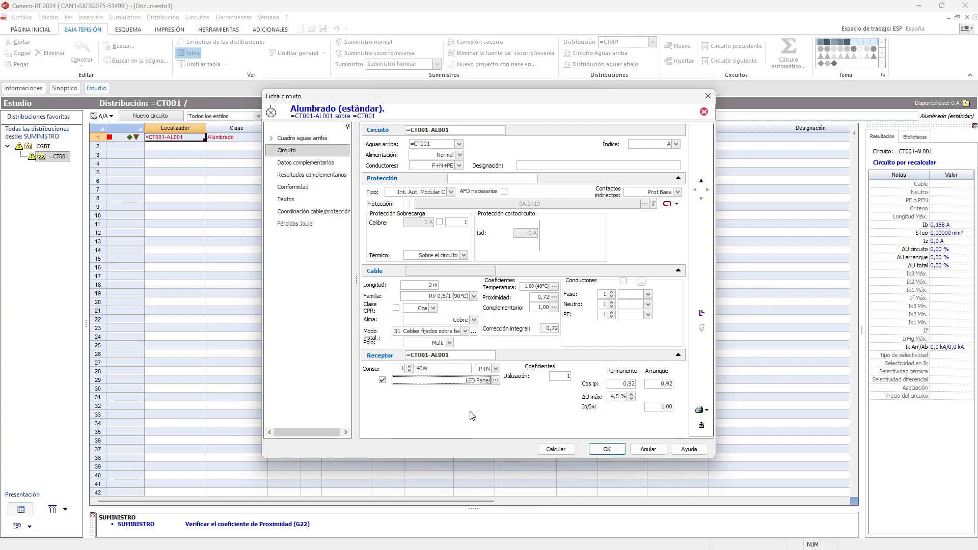
- Set the number of LED panels on =CT001-AL001 to 32, try to calculate the circuit, and accept its data
{"action": "left_click", "coordinate": [401, 369]}
{"action": "type", "text": "32"}
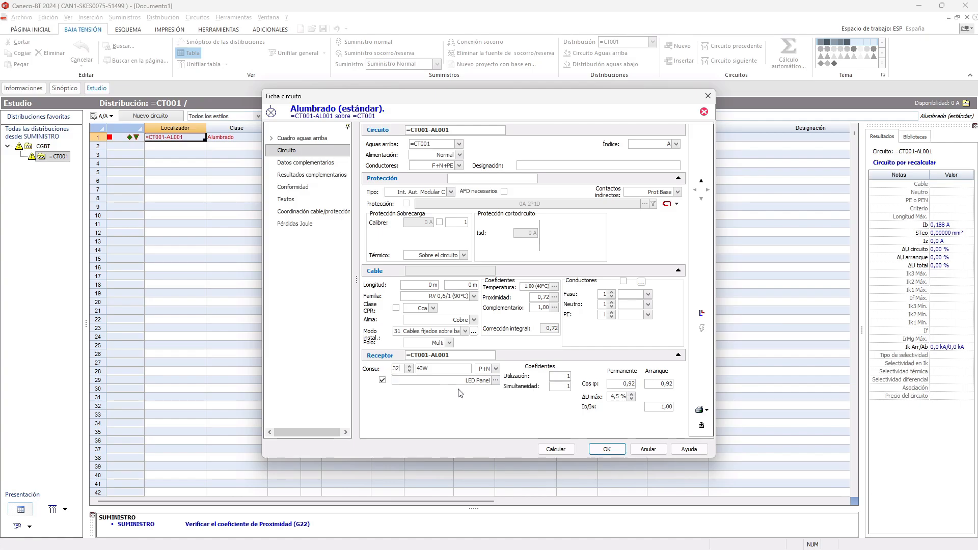
{"action": "left_click", "coordinate": [557, 450]}
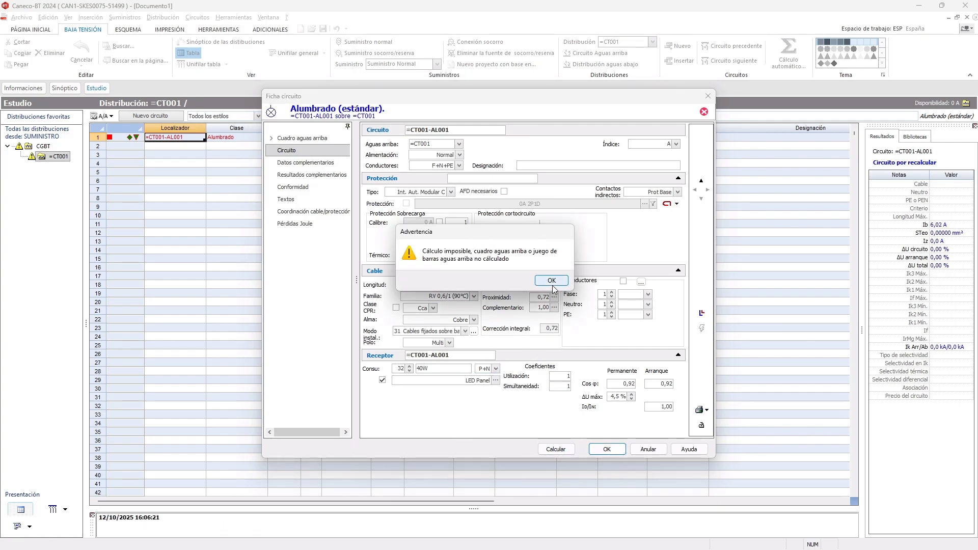
{"action": "left_click", "coordinate": [553, 282]}
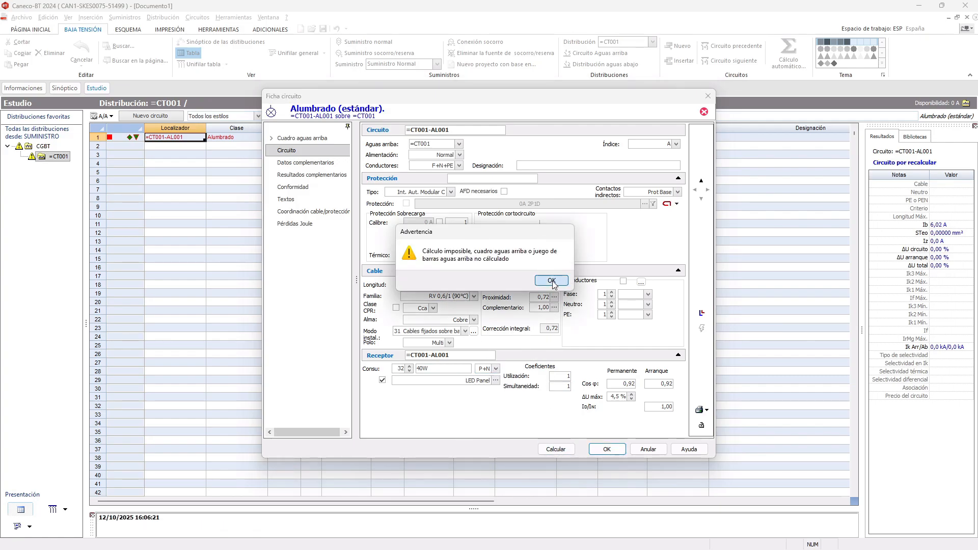
{"action": "left_click", "coordinate": [614, 451]}
- Run the complete automatic calculation of the installation, accepting the power balance and phase balancing
{"action": "right_click", "coordinate": [382, 215]}
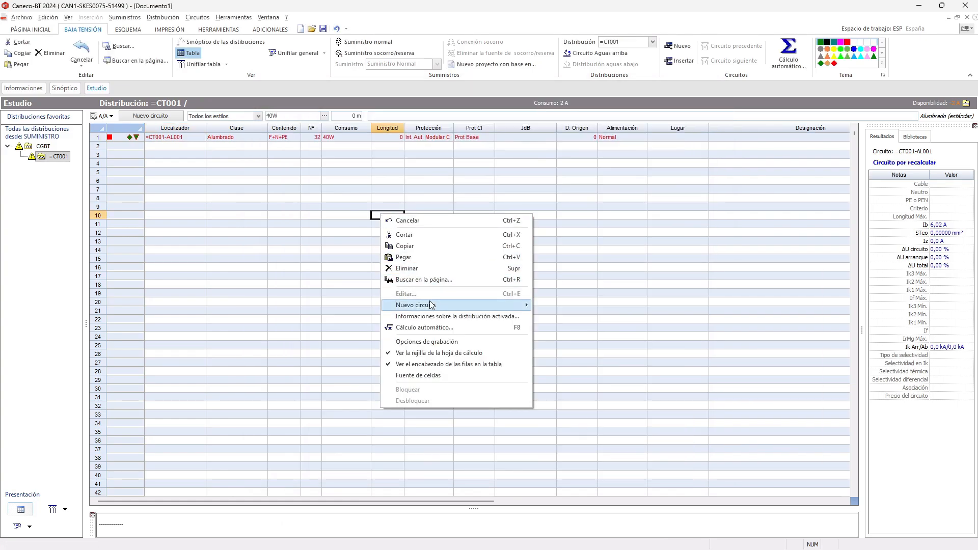
{"action": "left_click", "coordinate": [437, 327]}
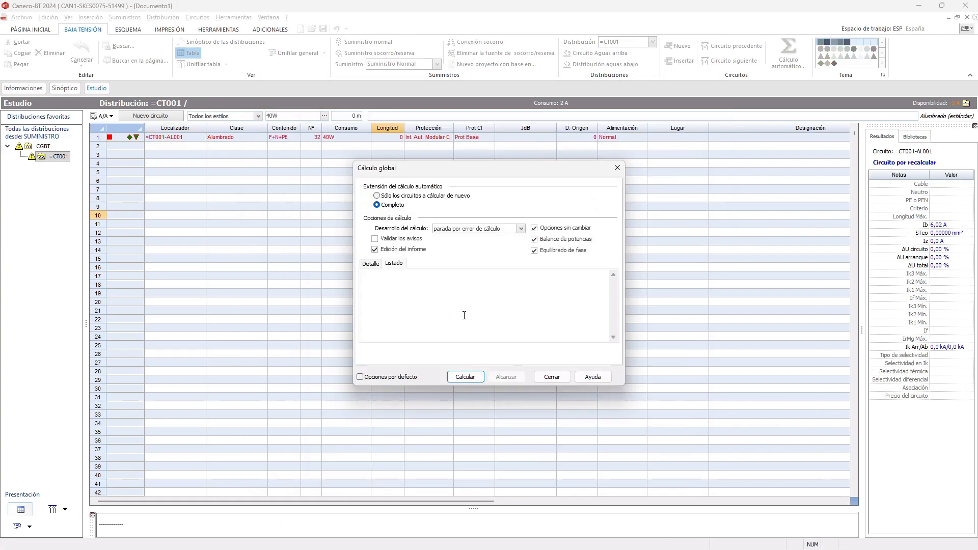
{"action": "left_click", "coordinate": [466, 377]}
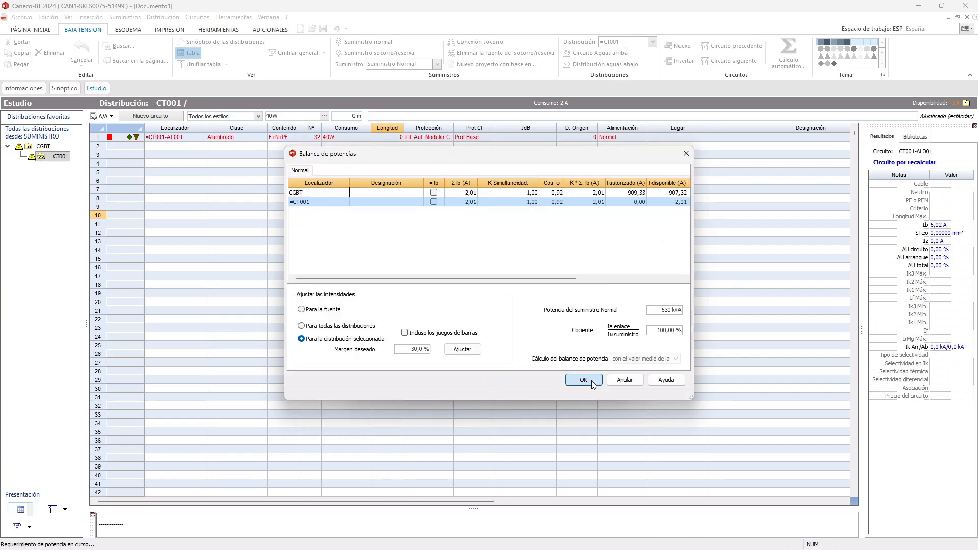
{"action": "left_click", "coordinate": [584, 380]}
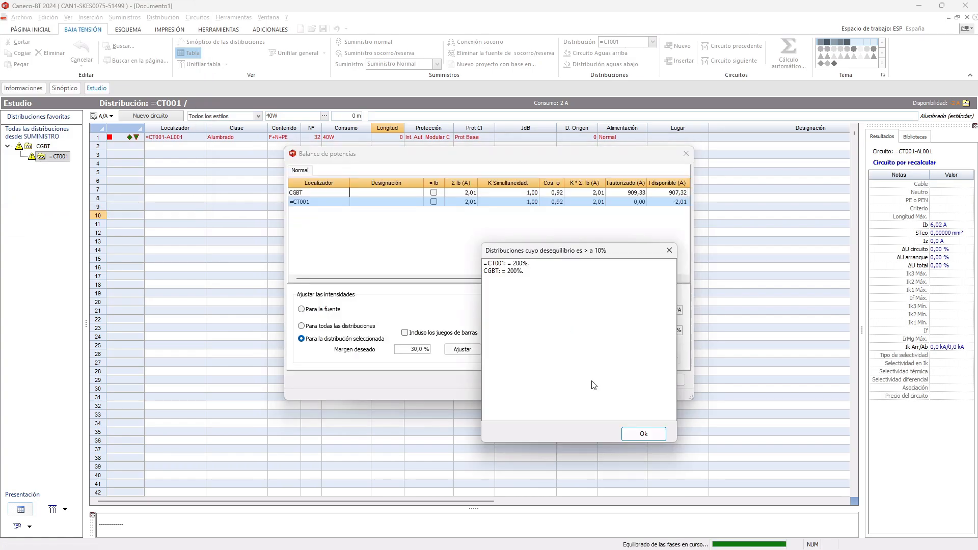
{"action": "left_click", "coordinate": [640, 437]}
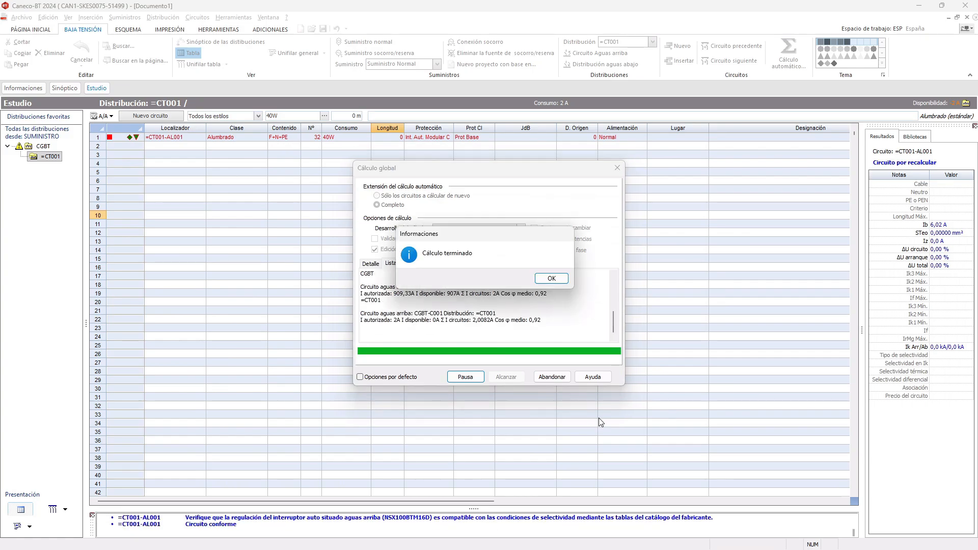
{"action": "left_click", "coordinate": [550, 279]}
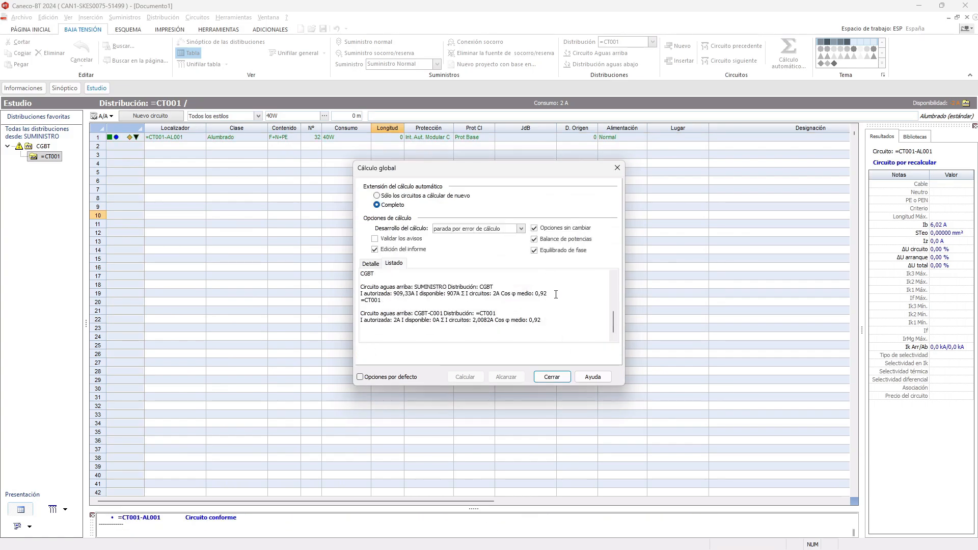
{"action": "left_click", "coordinate": [566, 379]}
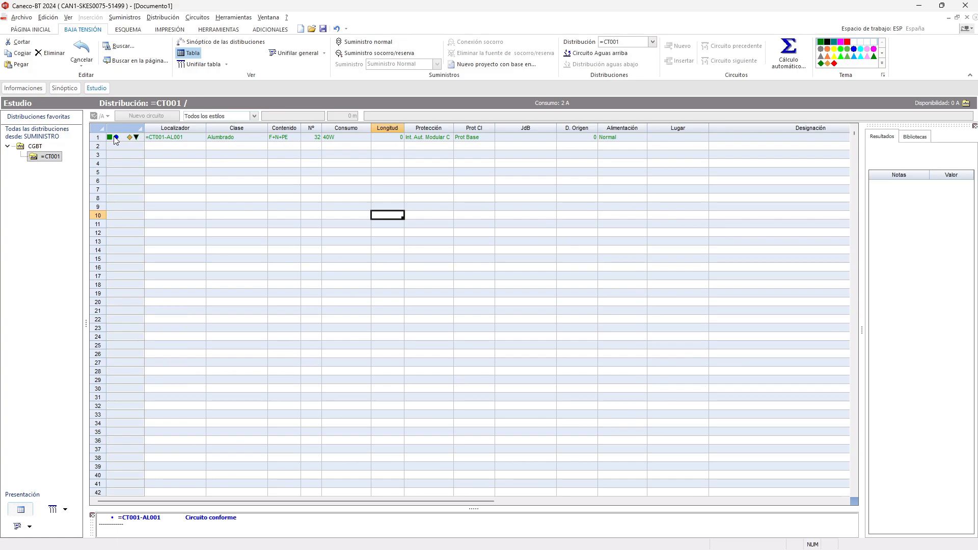
- Copy circuit =CT001-AL001 into rows 2 to 4 of the =CT001 circuit table
{"action": "left_click", "coordinate": [95, 138]}
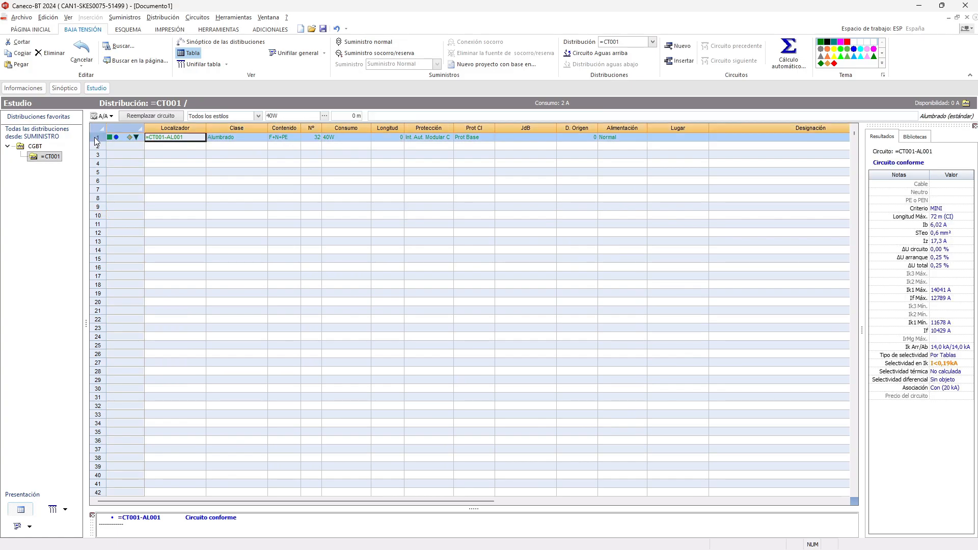
{"action": "left_click", "coordinate": [97, 146]}
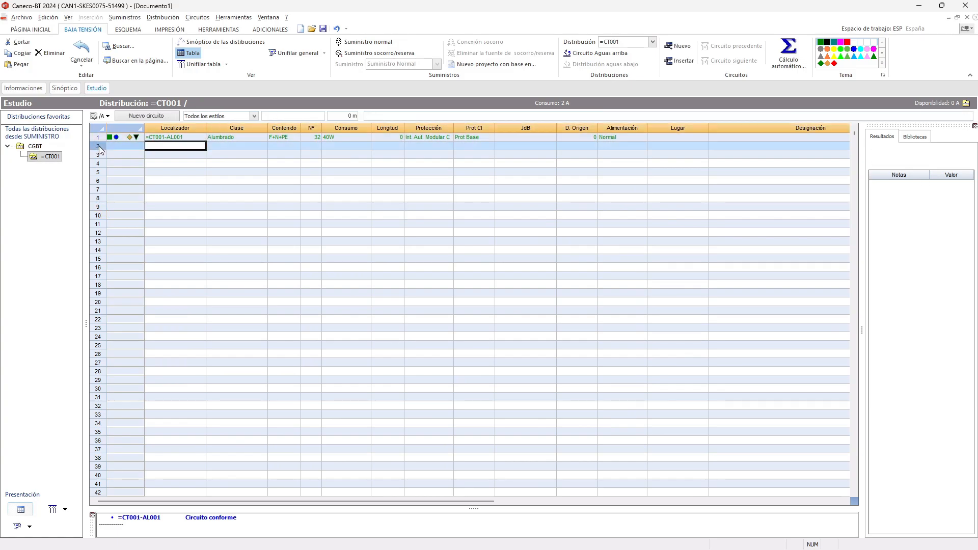
{"action": "left_click", "coordinate": [101, 164], "text": "shift"}
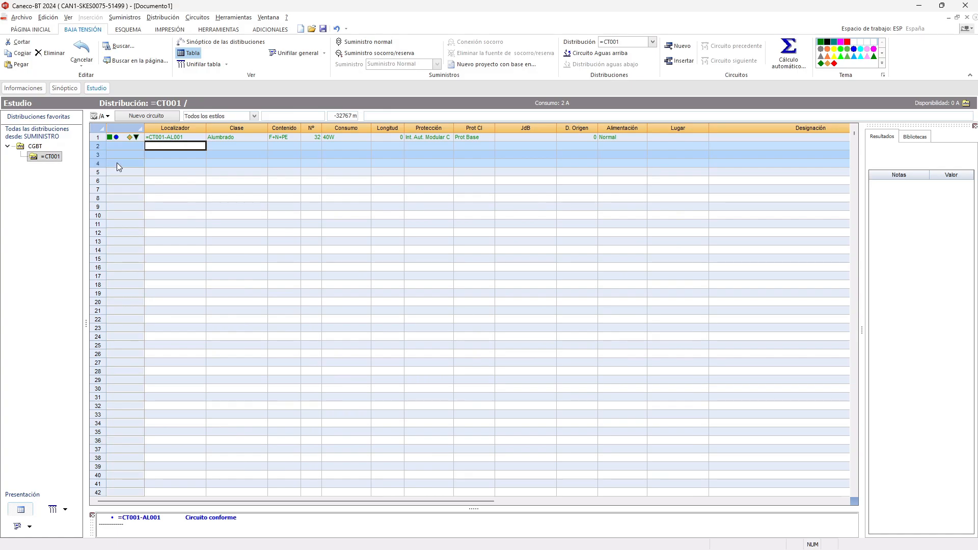
{"action": "key", "text": "ctrl+v"}
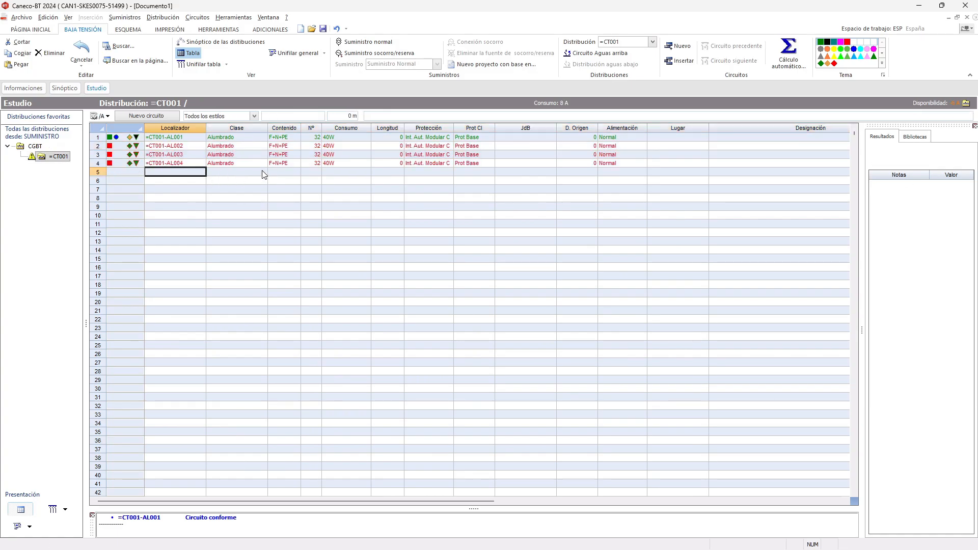
- Set the number of receptors on circuit =CT001-AL002 to 64
{"action": "left_click", "coordinate": [309, 146]}
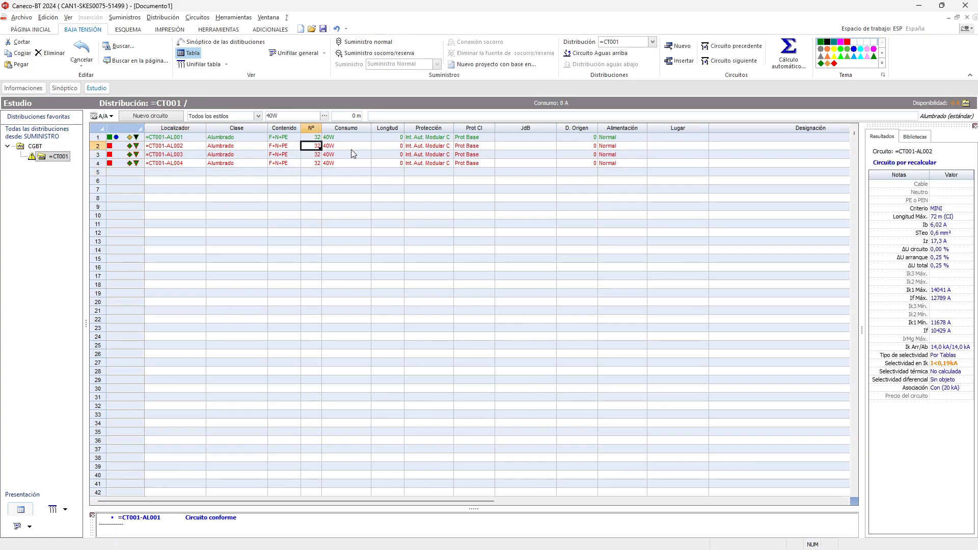
{"action": "type", "text": "64"}
{"action": "key", "text": "Return"}
- Change the receptor of circuit =CT001-AL003 to the 30W LED Panel, then calculate the circuit and accept it
{"action": "left_click", "coordinate": [356, 154]}
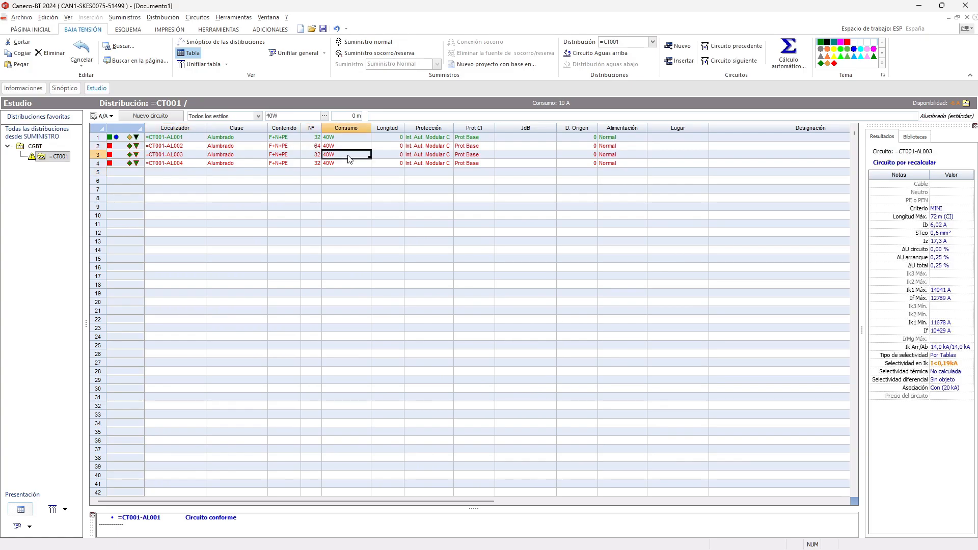
{"action": "left_click", "coordinate": [287, 158]}
{"action": "double_click", "coordinate": [287, 157]}
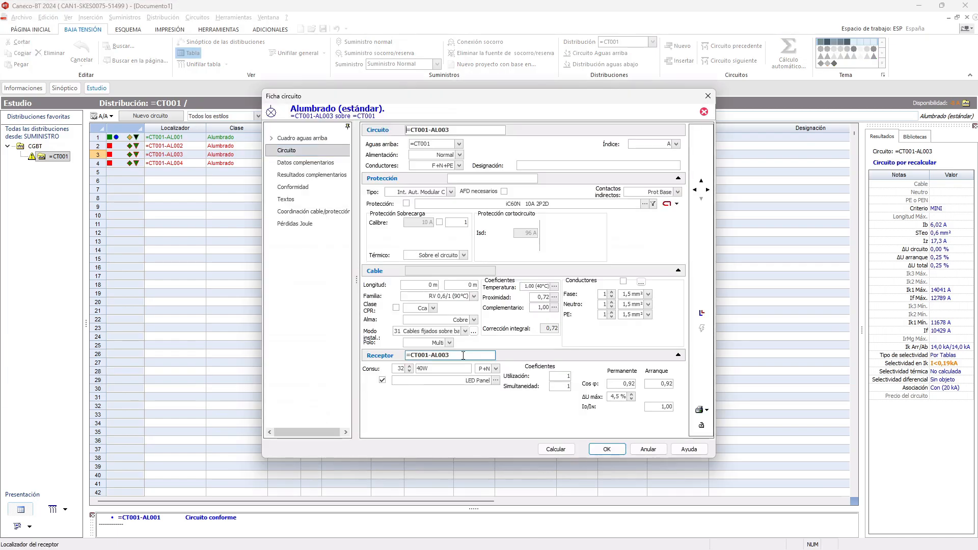
{"action": "left_click", "coordinate": [495, 380]}
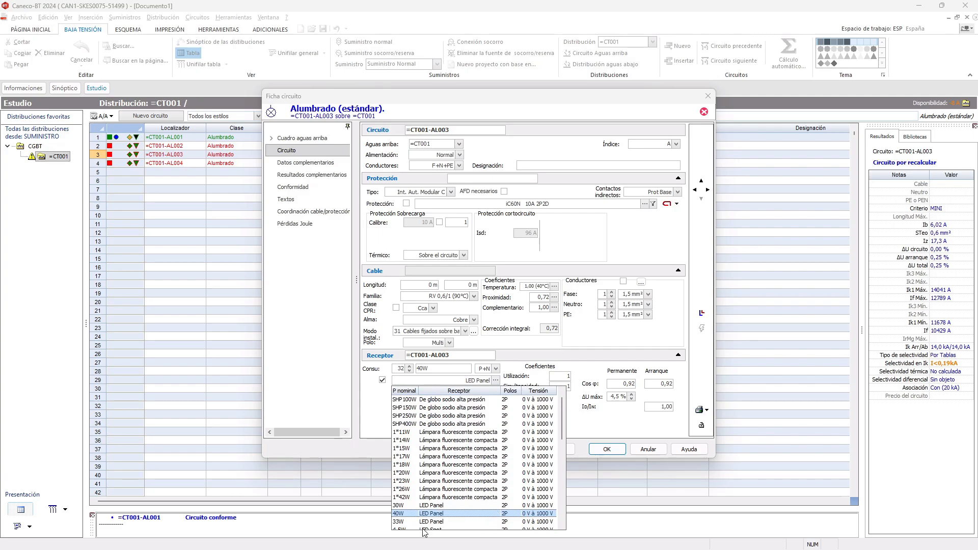
{"action": "scroll", "coordinate": [461, 490], "scroll_direction": "down", "scroll_amount": 1}
{"action": "left_click", "coordinate": [435, 481]}
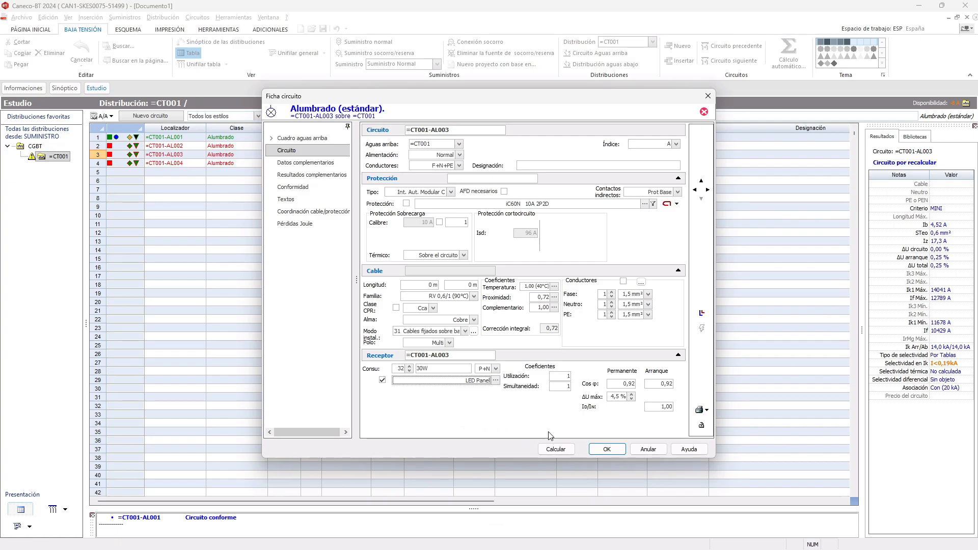
{"action": "left_click", "coordinate": [555, 451]}
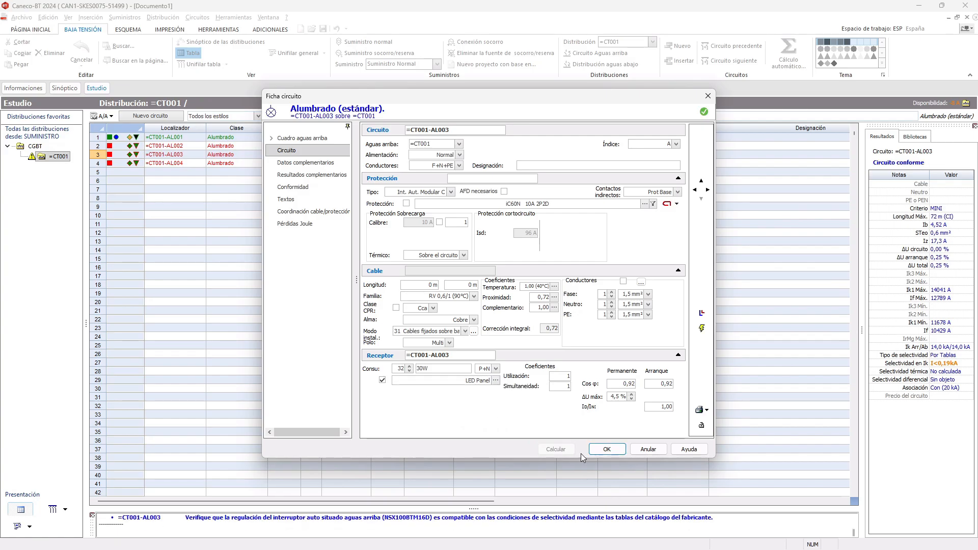
{"action": "left_click", "coordinate": [606, 449]}
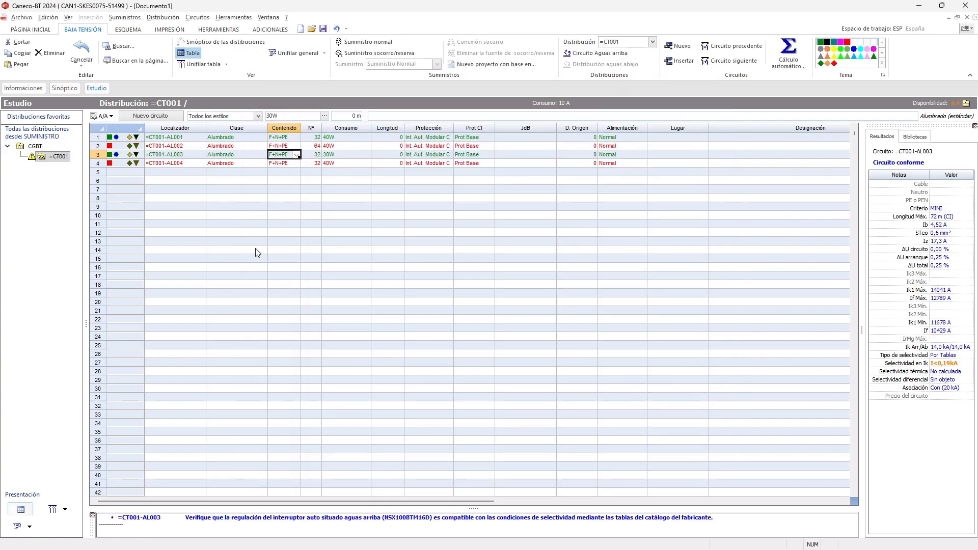
- Set the number of receptors on circuit =CT001-AL004 to 128 directly in the circuit table
{"action": "left_click", "coordinate": [280, 198]}
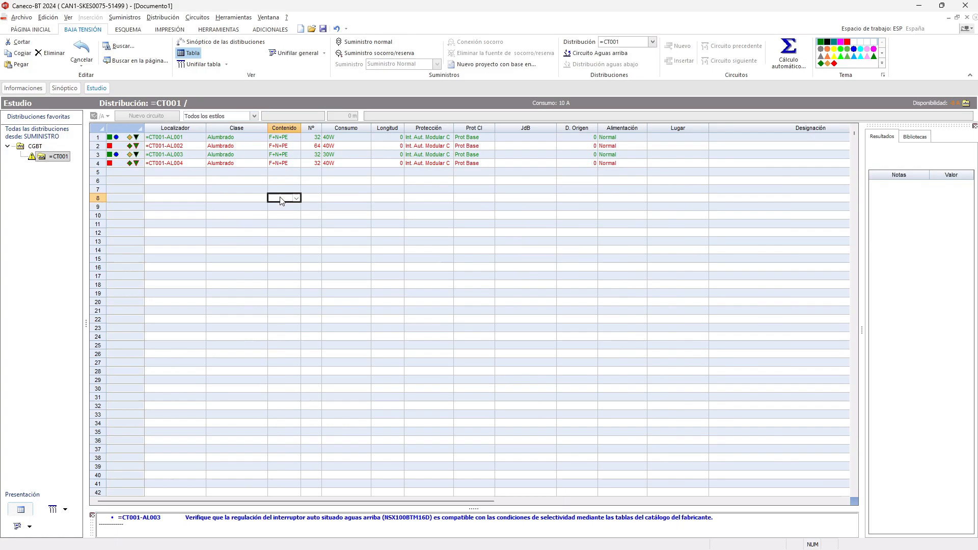
{"action": "left_click", "coordinate": [348, 164]}
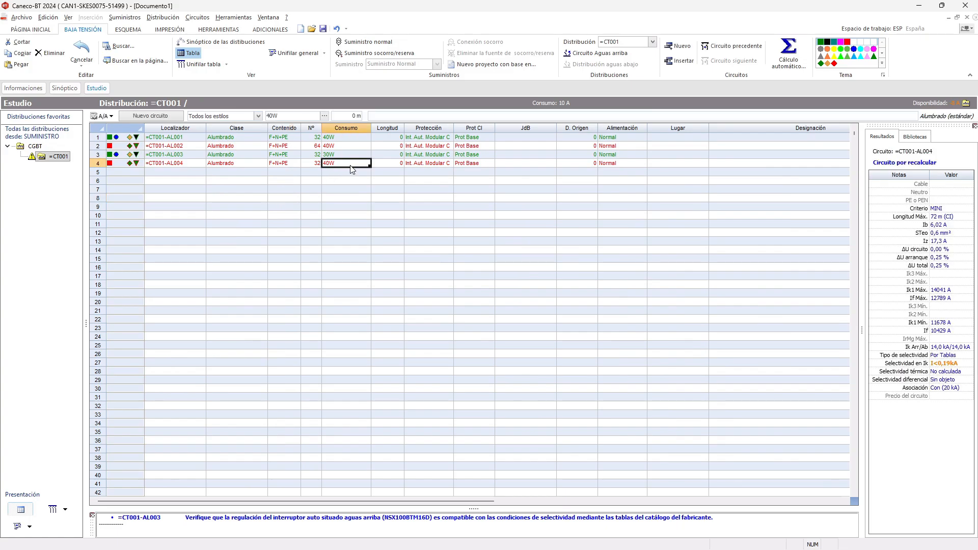
{"action": "left_click", "coordinate": [311, 164]}
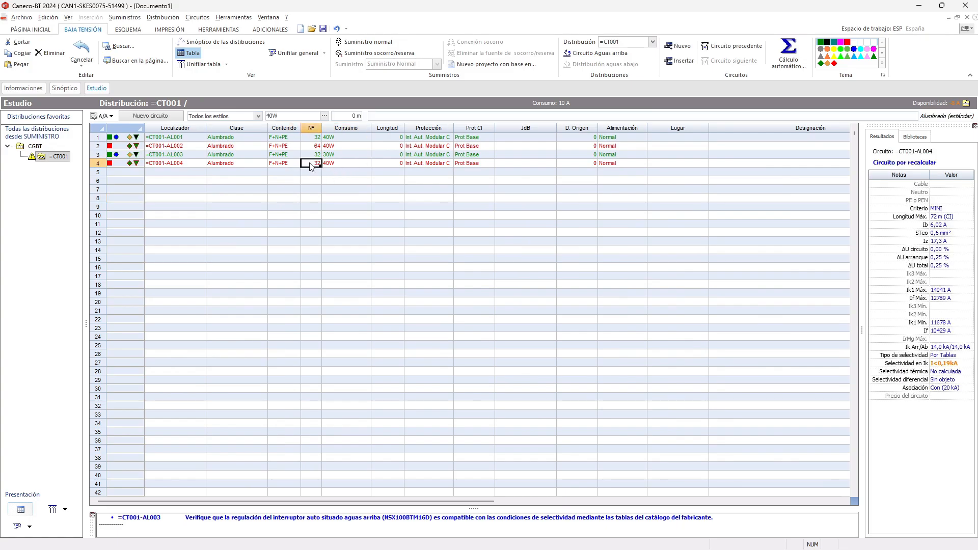
{"action": "double_click", "coordinate": [311, 164]}
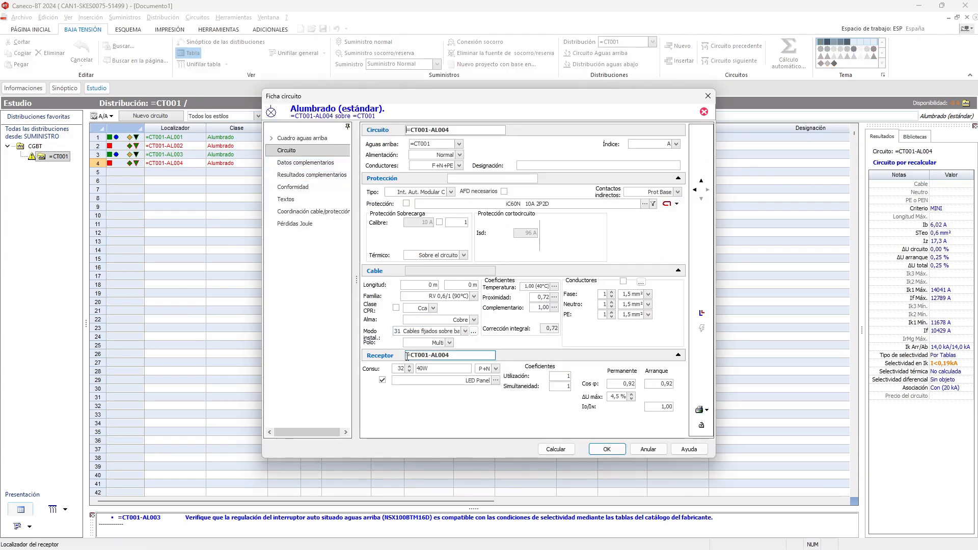
{"action": "left_click", "coordinate": [646, 449]}
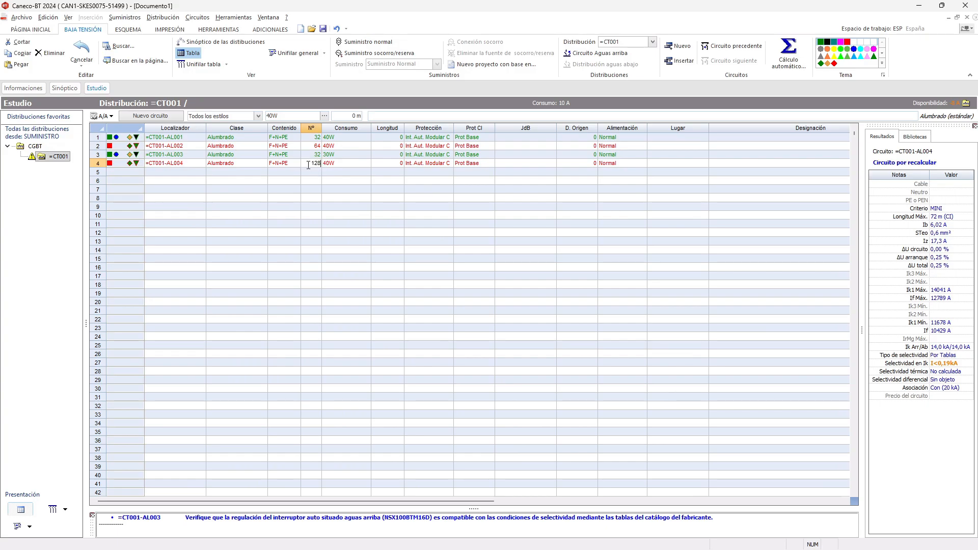
{"action": "key", "text": "Return"}
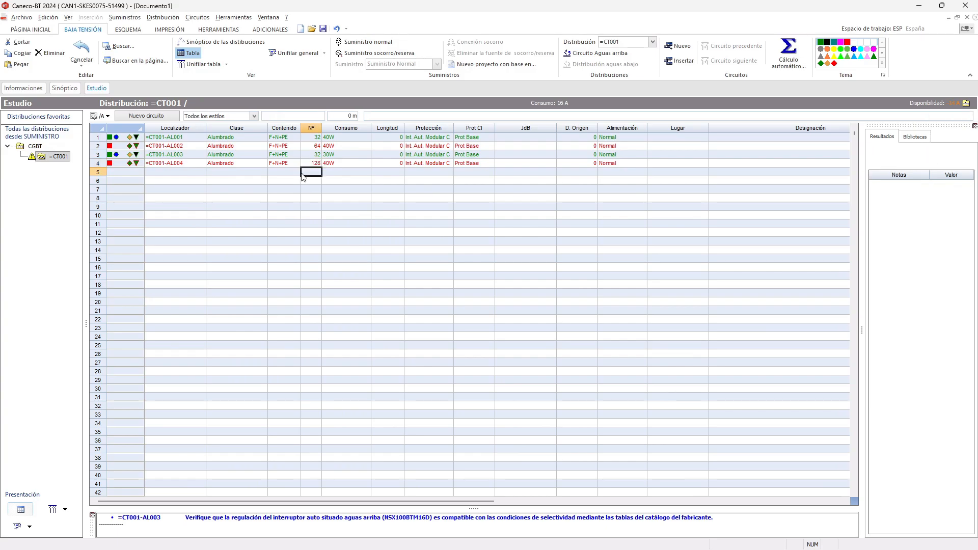
- Run the complete automatic calculation of the installation from =CT001, accepting the power balance and the phase imbalance report
{"action": "right_click", "coordinate": [369, 216]}
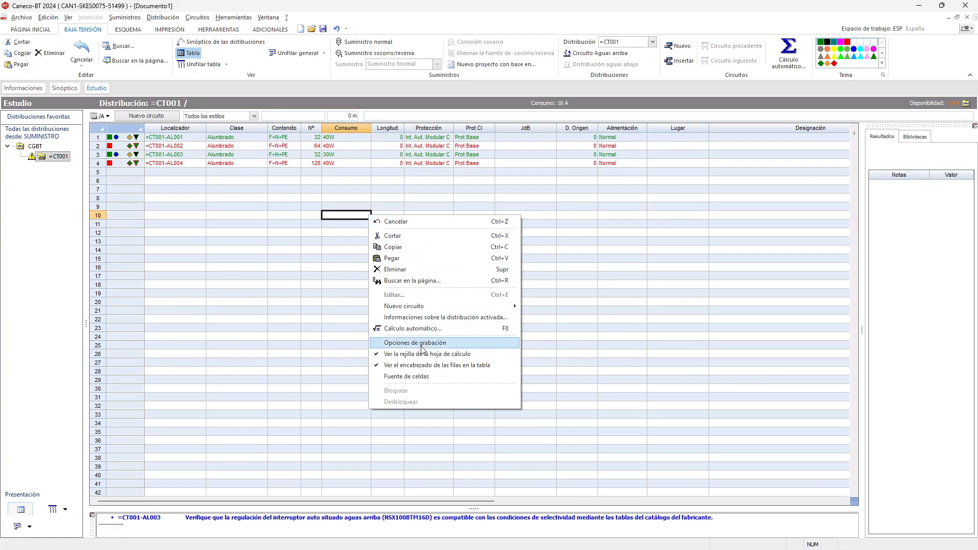
{"action": "left_click", "coordinate": [432, 330]}
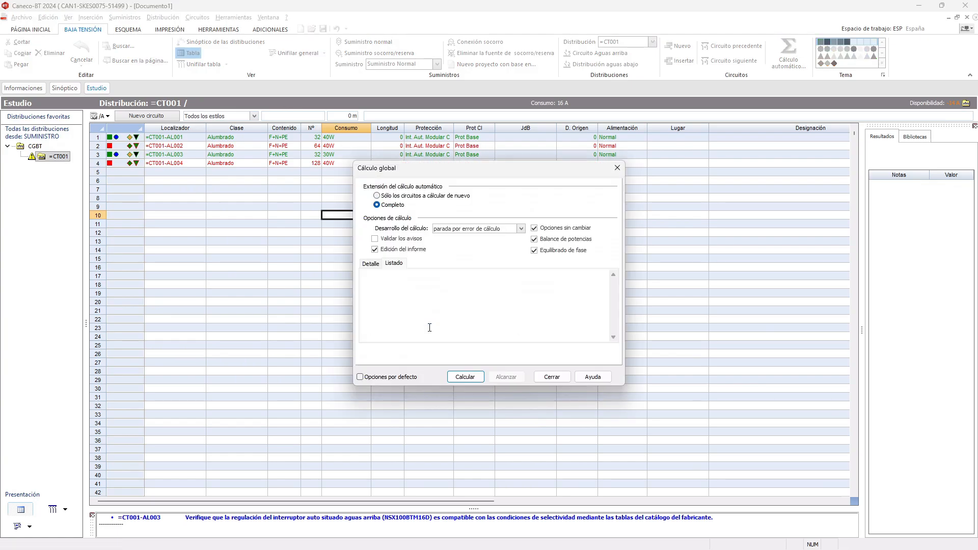
{"action": "left_click", "coordinate": [471, 381]}
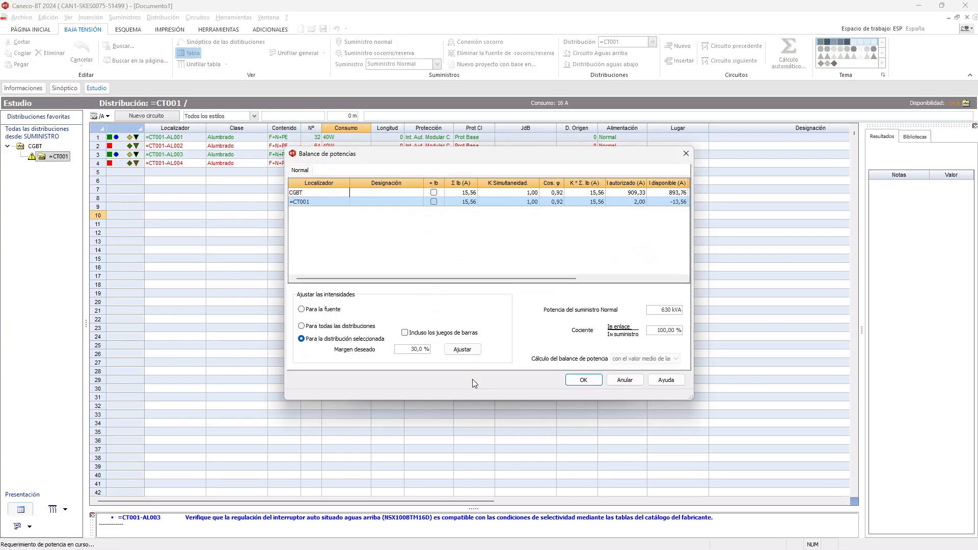
{"action": "left_click", "coordinate": [584, 380]}
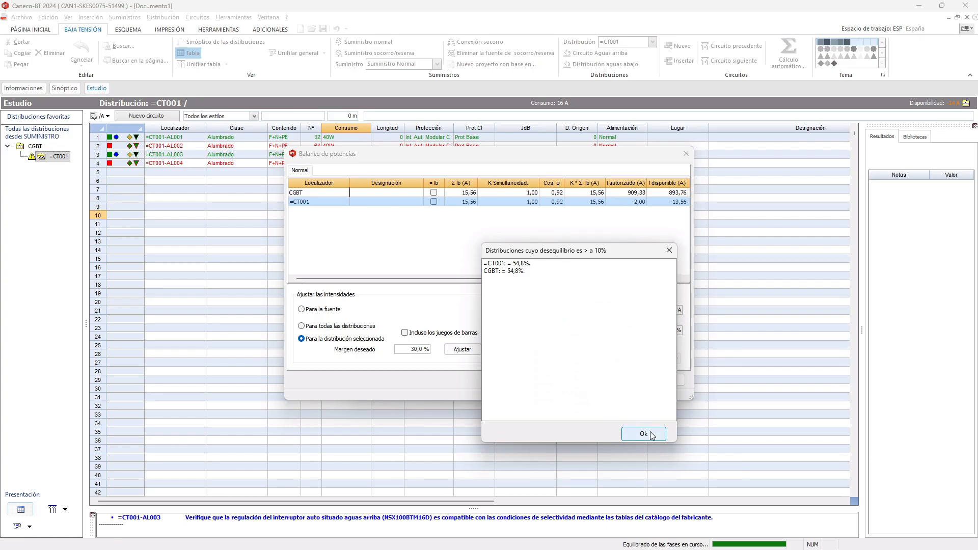
{"action": "left_click", "coordinate": [651, 436]}
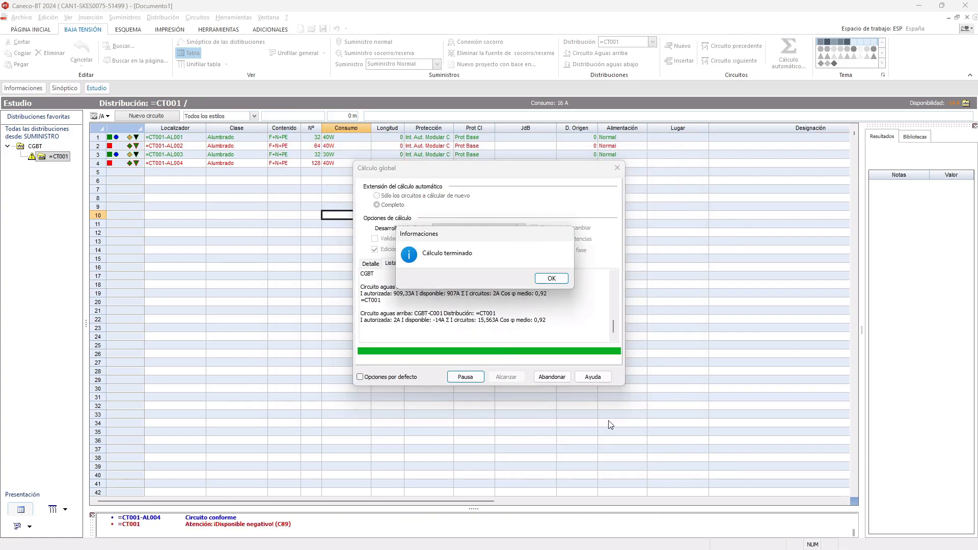
{"action": "left_click", "coordinate": [552, 279]}
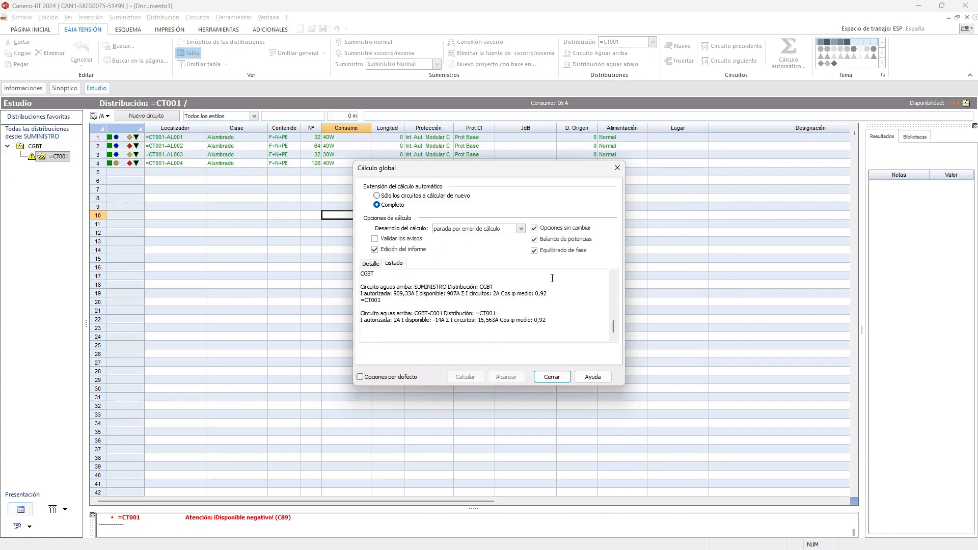
{"action": "left_click", "coordinate": [560, 376]}
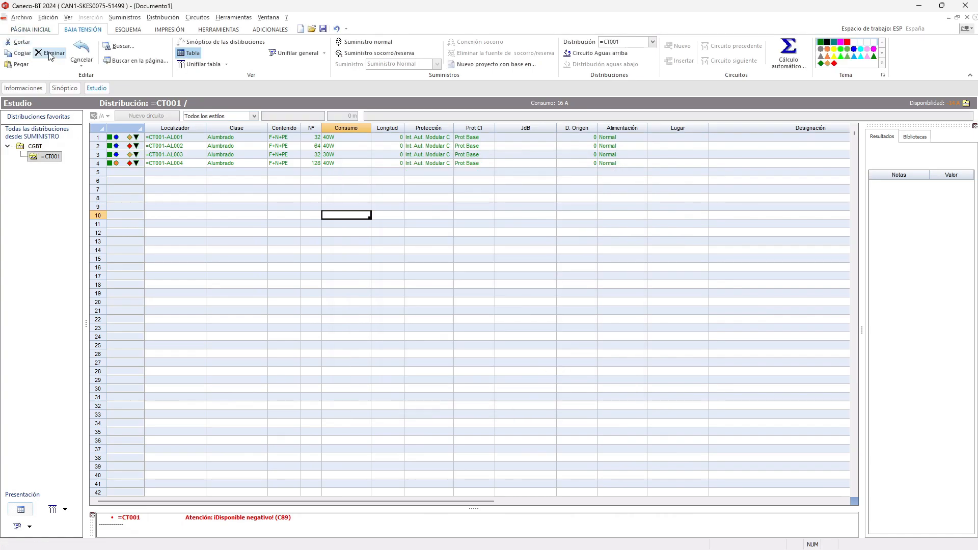
- Save the project as TestEplan.afr in the Caneco BT folder, replacing the existing file, and accept the project information
{"action": "left_click", "coordinate": [325, 31]}
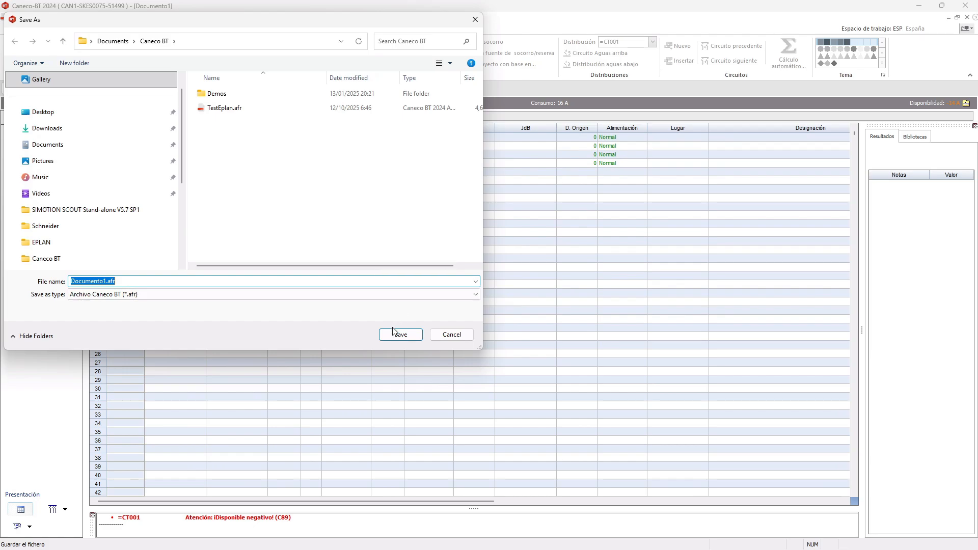
{"action": "left_click", "coordinate": [225, 108]}
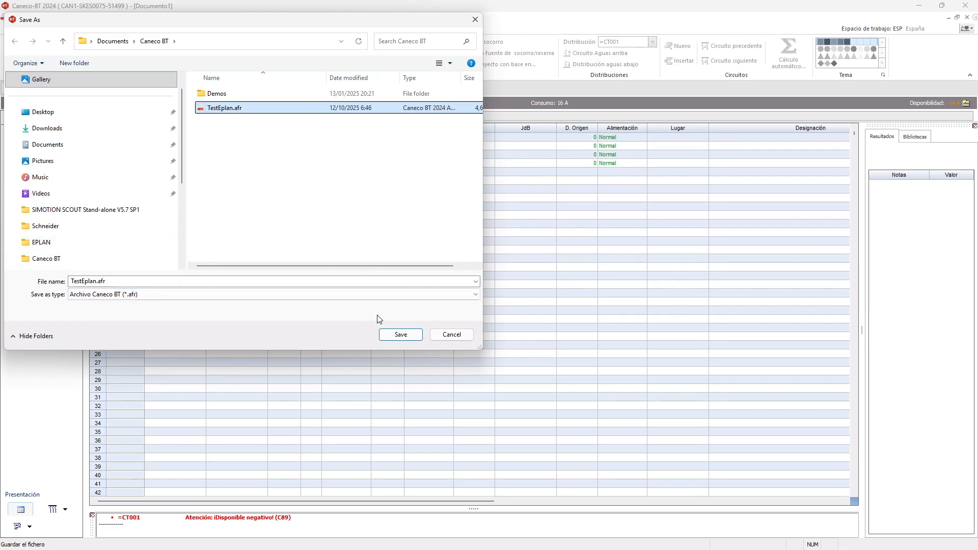
{"action": "left_click", "coordinate": [402, 340]}
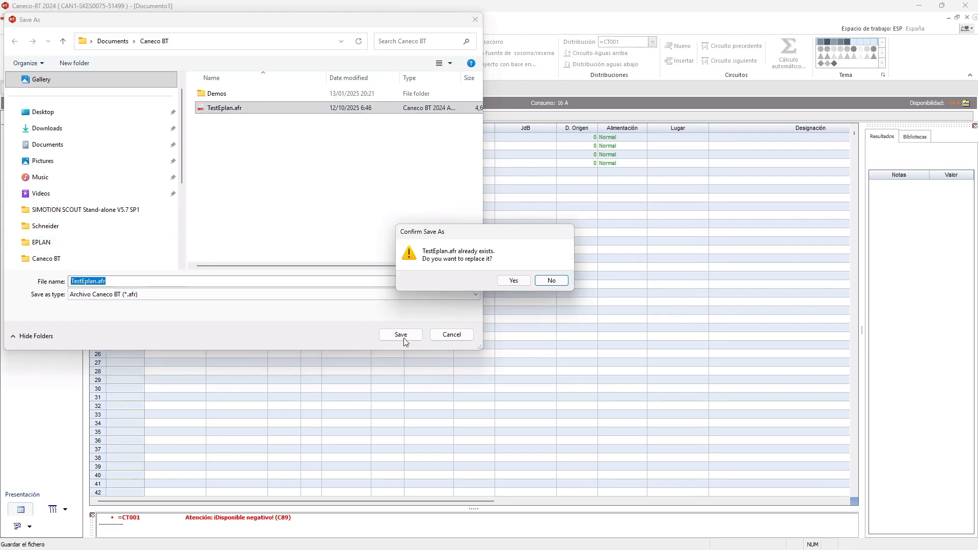
{"action": "left_click", "coordinate": [513, 280]}
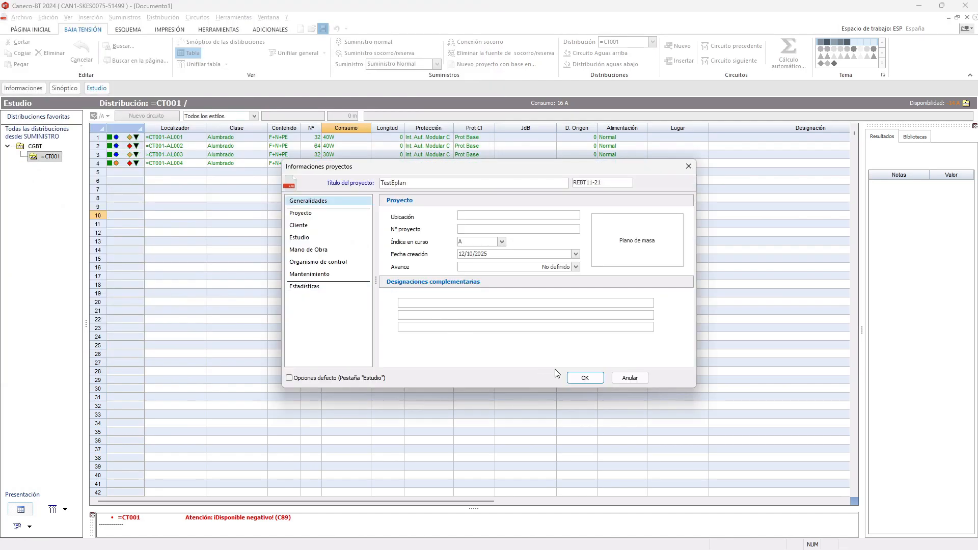
{"action": "left_click", "coordinate": [582, 377]}
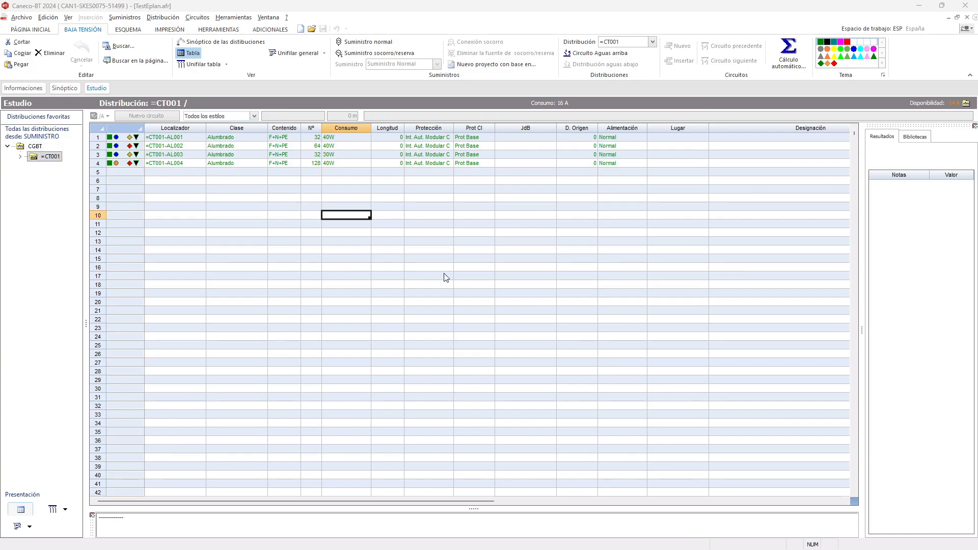
- Check the calculated protection and cable sections in the circuit sheets of =CT001-AL001 and =CT001-AL002
{"action": "left_click", "coordinate": [250, 138]}
{"action": "double_click", "coordinate": [249, 138]}
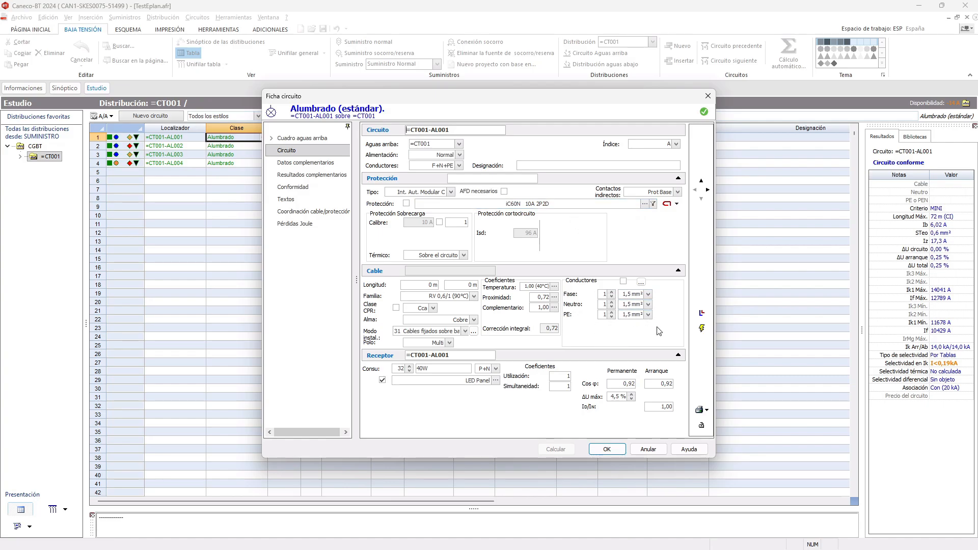
{"action": "left_click", "coordinate": [616, 451]}
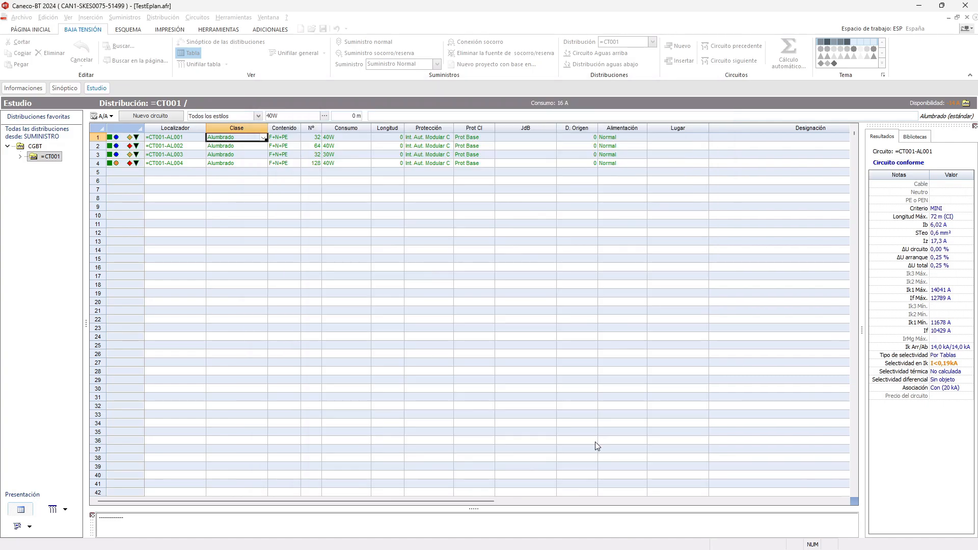
{"action": "left_click", "coordinate": [250, 147]}
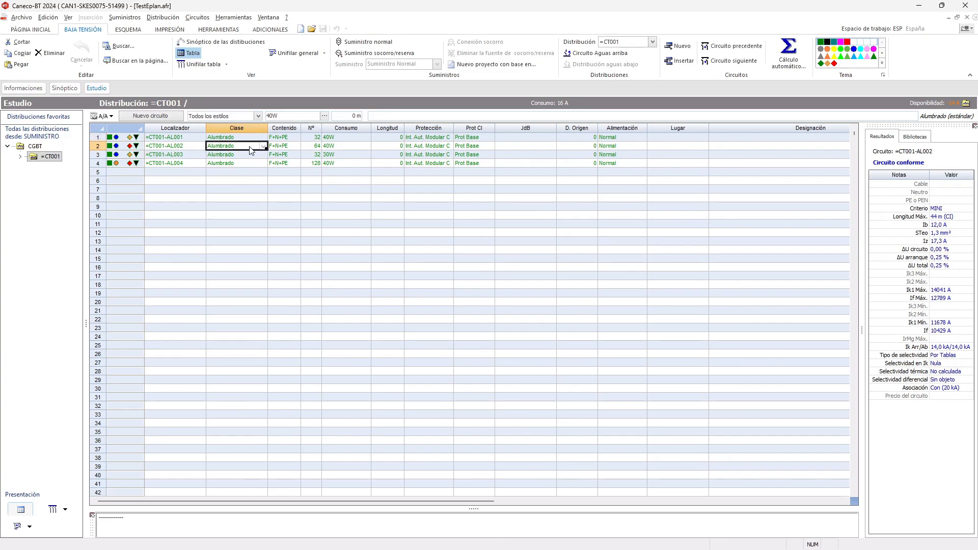
{"action": "double_click", "coordinate": [250, 150]}
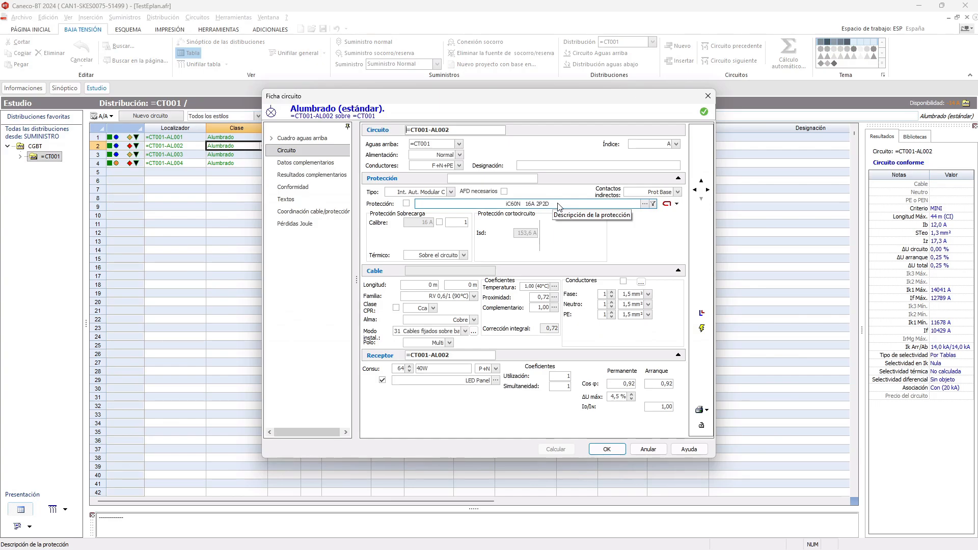
{"action": "left_click", "coordinate": [607, 449]}
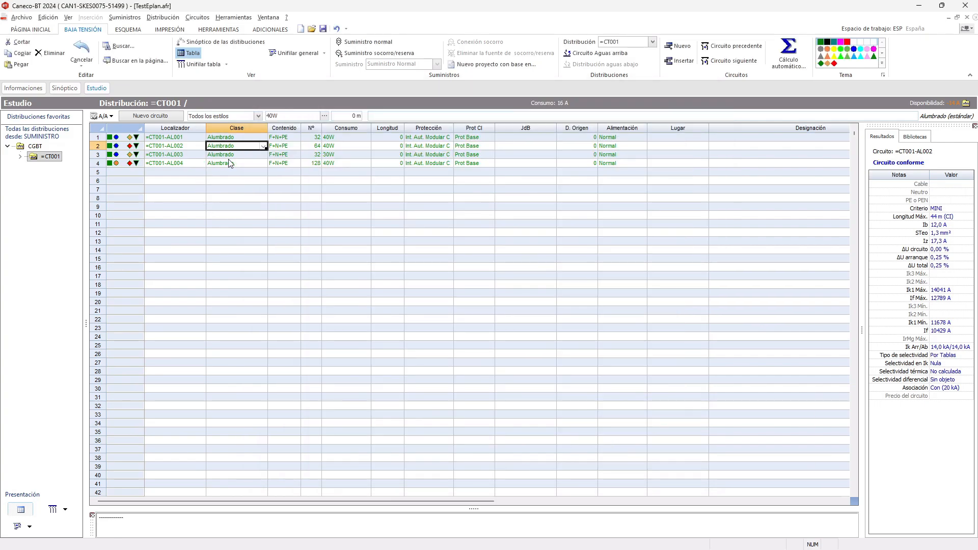
- Examine the circuit sheets of =CT001-AL003 and =CT001-AL004 for their calculated protection and conductor sections
{"action": "left_click", "coordinate": [239, 156]}
{"action": "double_click", "coordinate": [241, 161]}
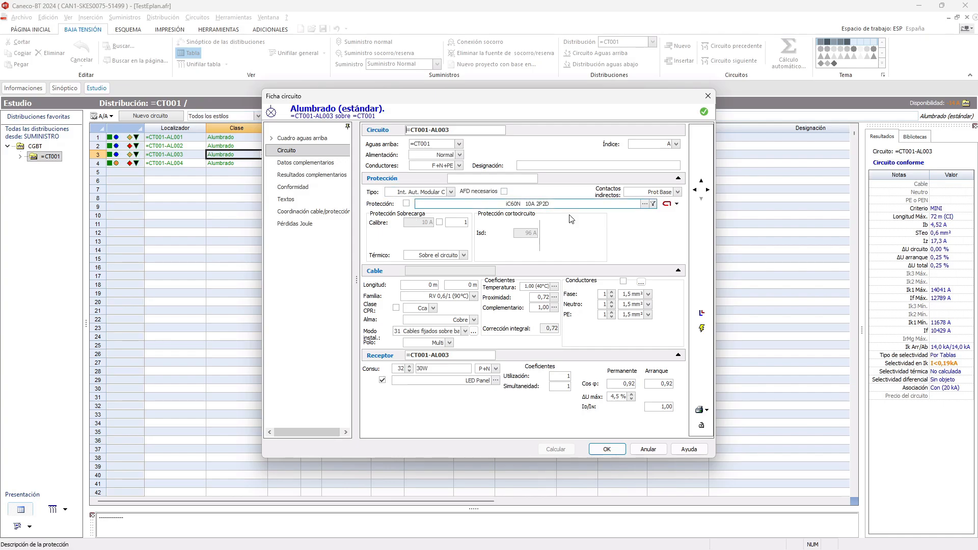
{"action": "left_click", "coordinate": [607, 449]}
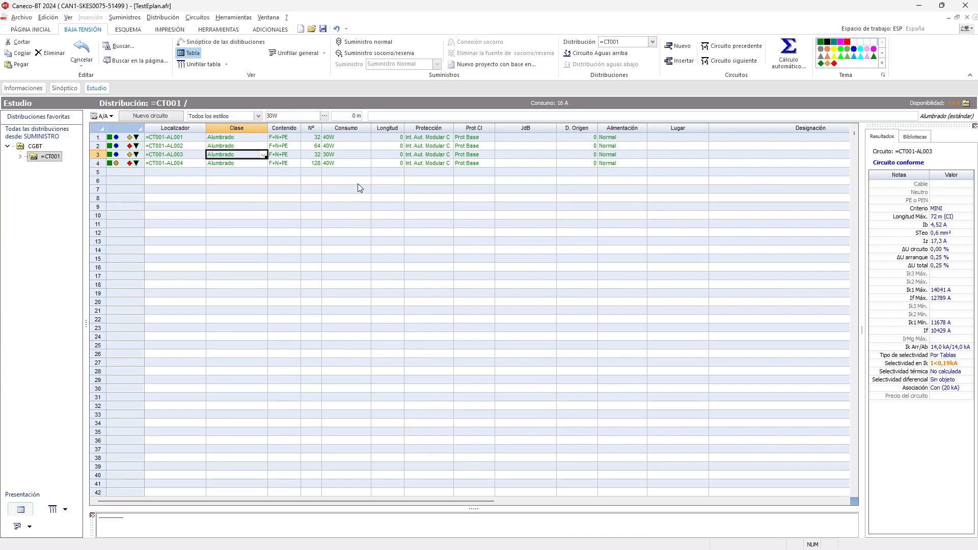
{"action": "left_click", "coordinate": [345, 164]}
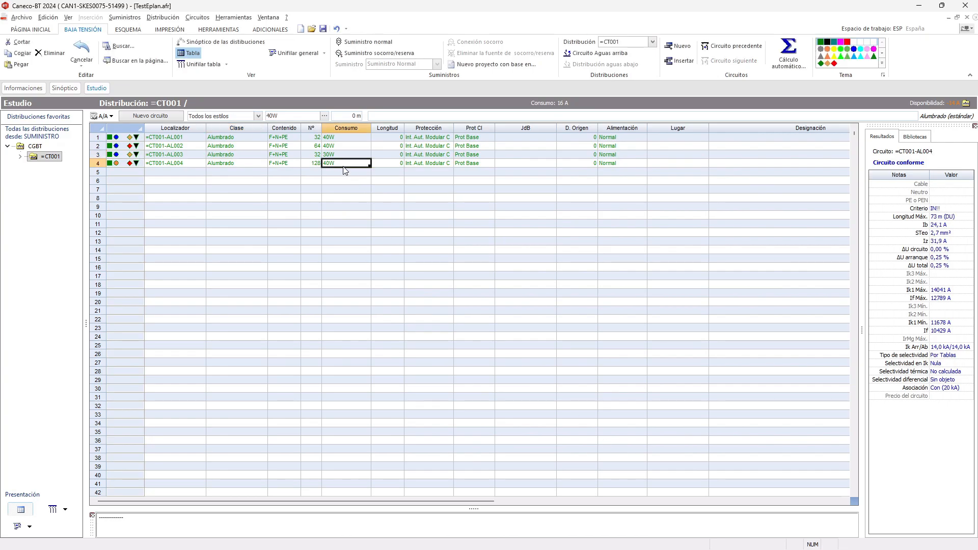
{"action": "double_click", "coordinate": [344, 166]}
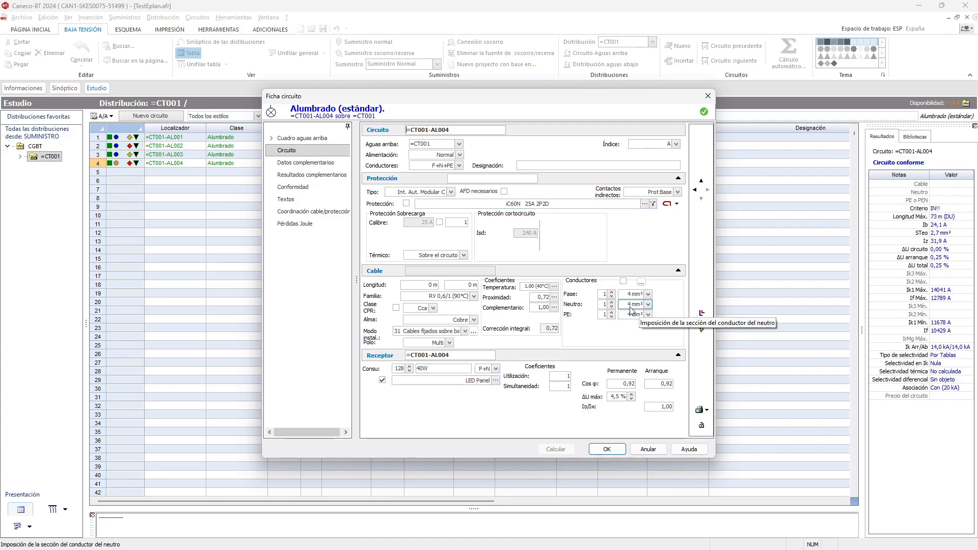
{"action": "left_click", "coordinate": [607, 449]}
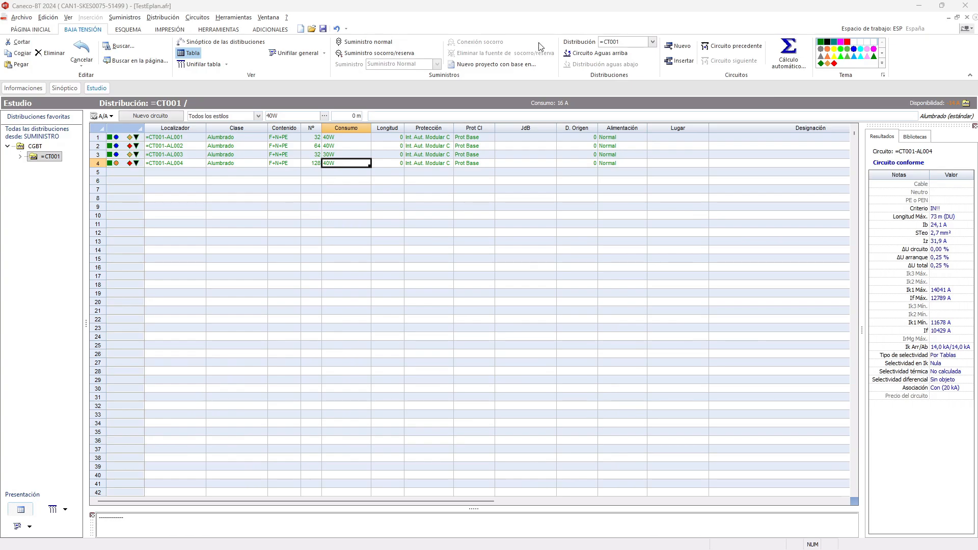
- Go to the CGBT distribution and inspect the protection and cable of circuit CGBT-C001, which feeds =CT001
{"action": "left_click", "coordinate": [35, 146]}
{"action": "double_click", "coordinate": [34, 147]}
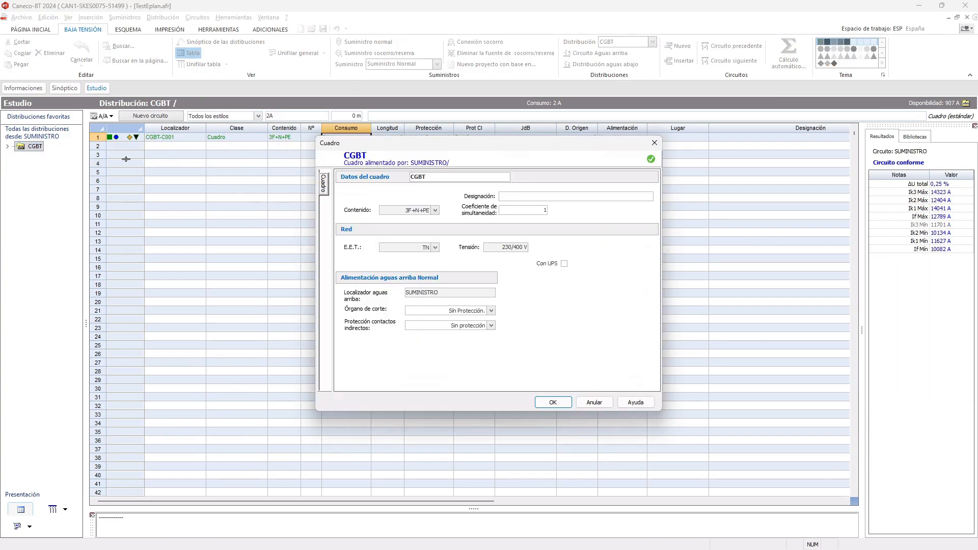
{"action": "left_click", "coordinate": [603, 407]}
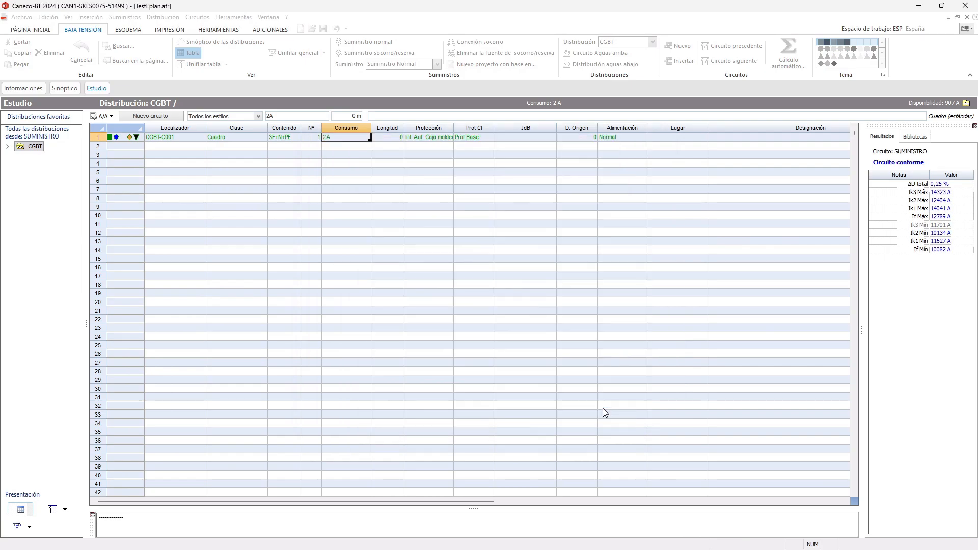
{"action": "left_click", "coordinate": [430, 138]}
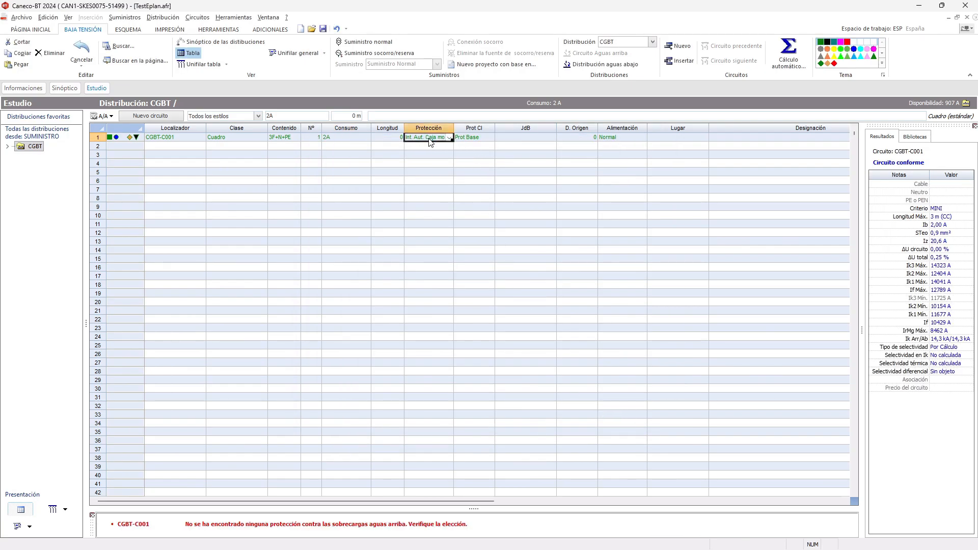
{"action": "double_click", "coordinate": [430, 141]}
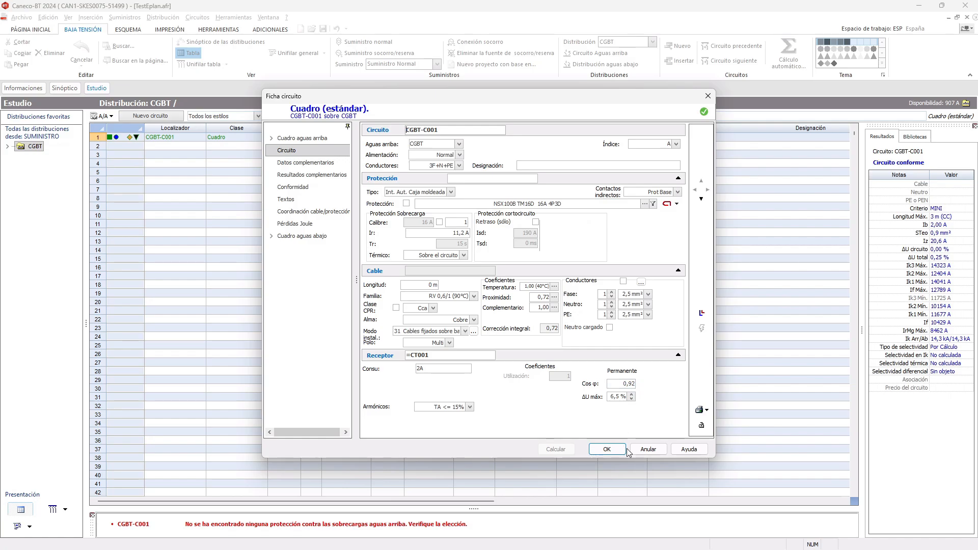
{"action": "left_click", "coordinate": [607, 449]}
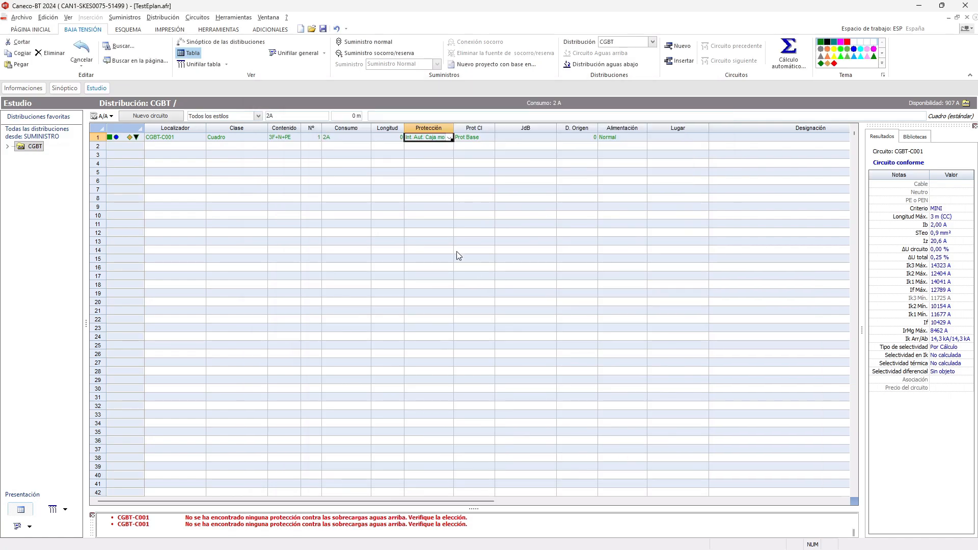
- Rerun the complete automatic calculation from CGBT, enlarge the power balance to examine available currents, and accept the balance and imbalance report
{"action": "right_click", "coordinate": [337, 216]}
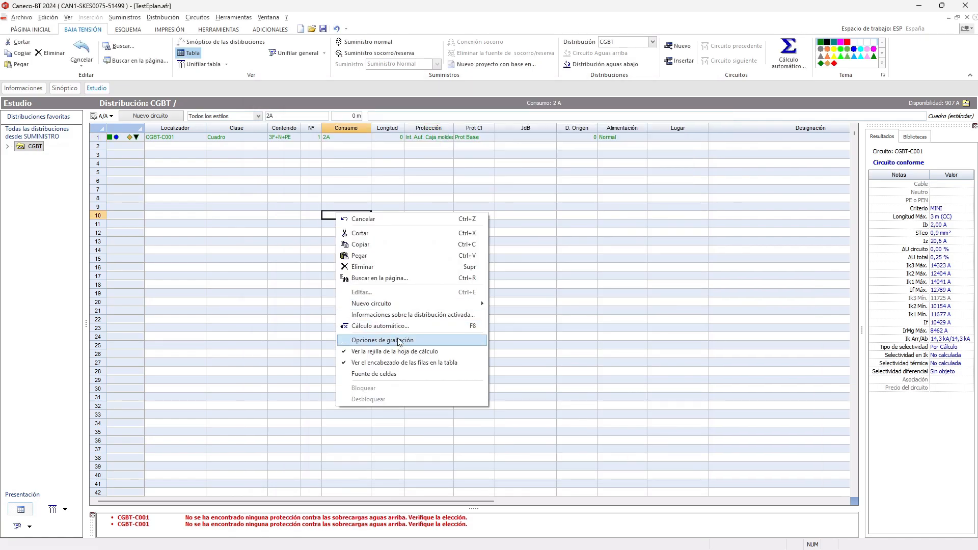
{"action": "left_click", "coordinate": [403, 326]}
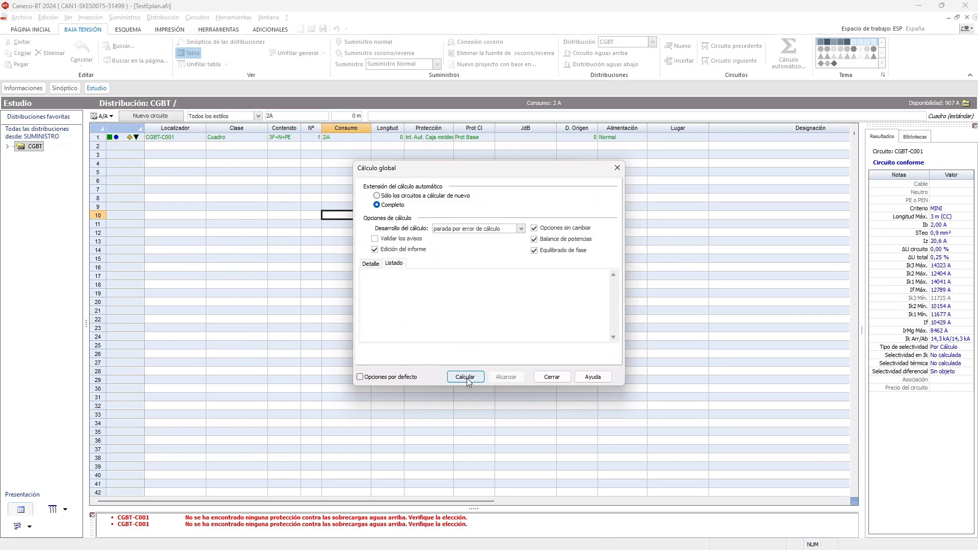
{"action": "left_click", "coordinate": [465, 377]}
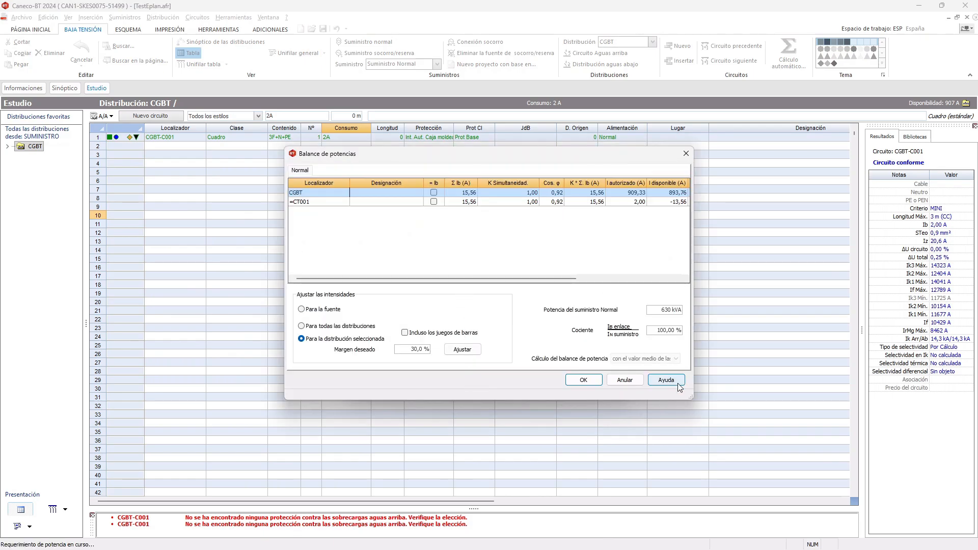
{"action": "left_click_drag", "start_coordinate": [690, 397], "coordinate": [767, 479]}
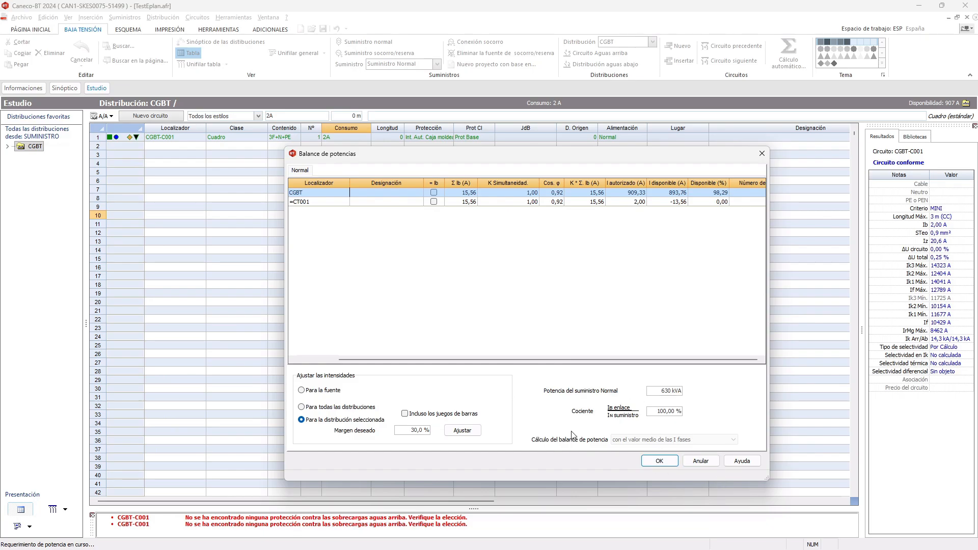
{"action": "left_click", "coordinate": [668, 460]}
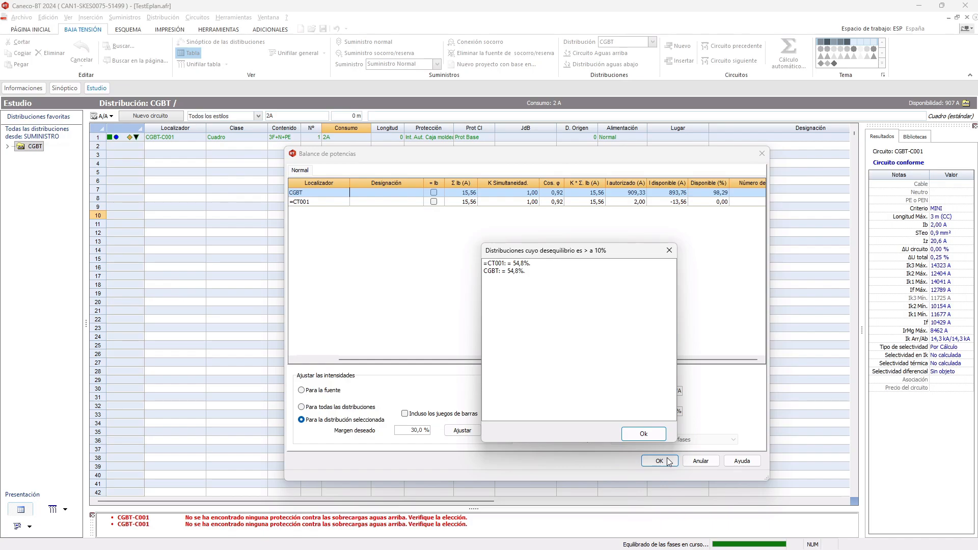
{"action": "left_click", "coordinate": [653, 434]}
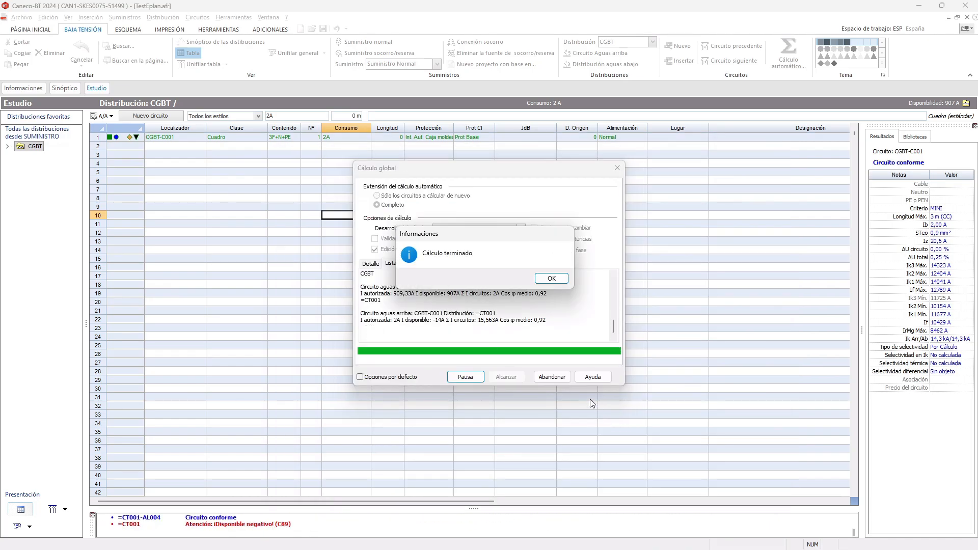
{"action": "left_click", "coordinate": [566, 279]}
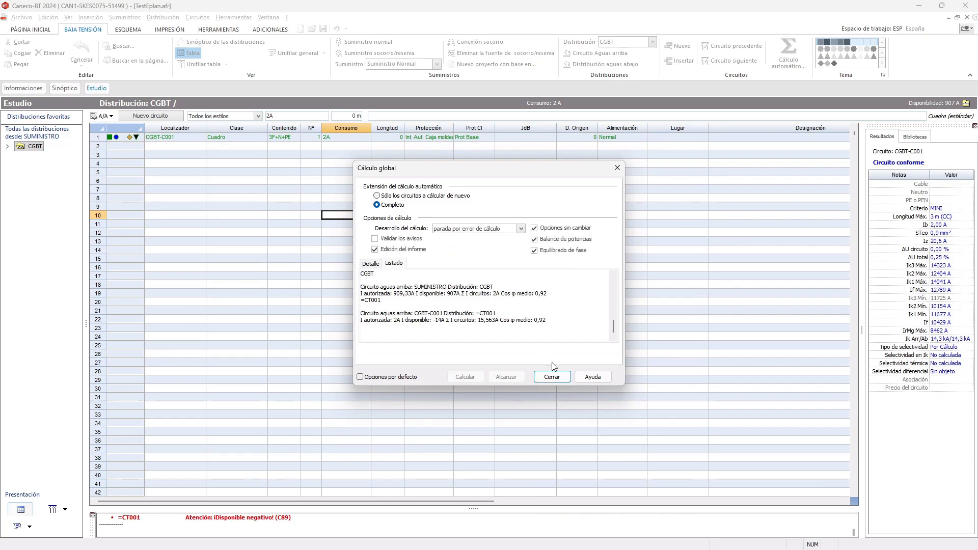
{"action": "left_click", "coordinate": [551, 377]}
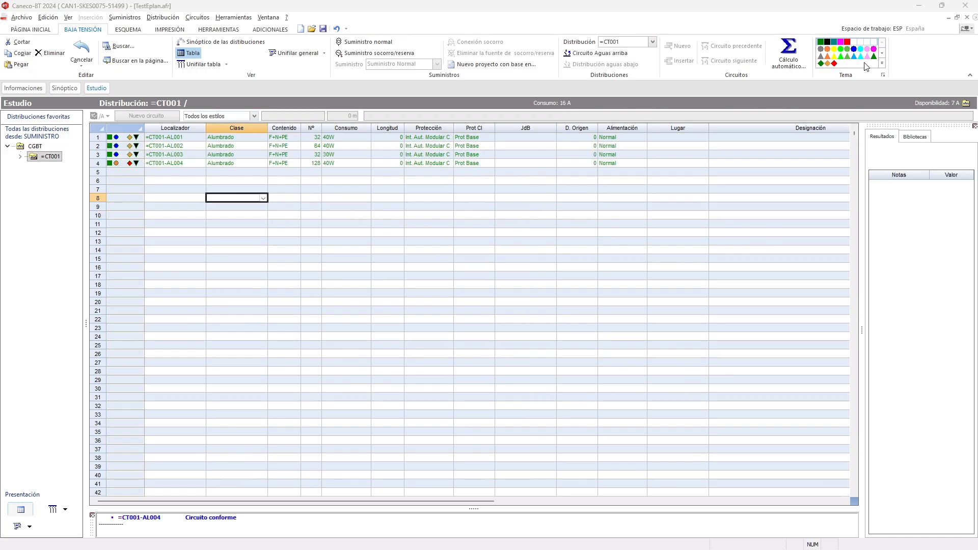
- Review the current and phase balance of distribution =CT001, enlarging the window, and accept it together with the imbalance report
{"action": "left_click", "coordinate": [168, 19]}
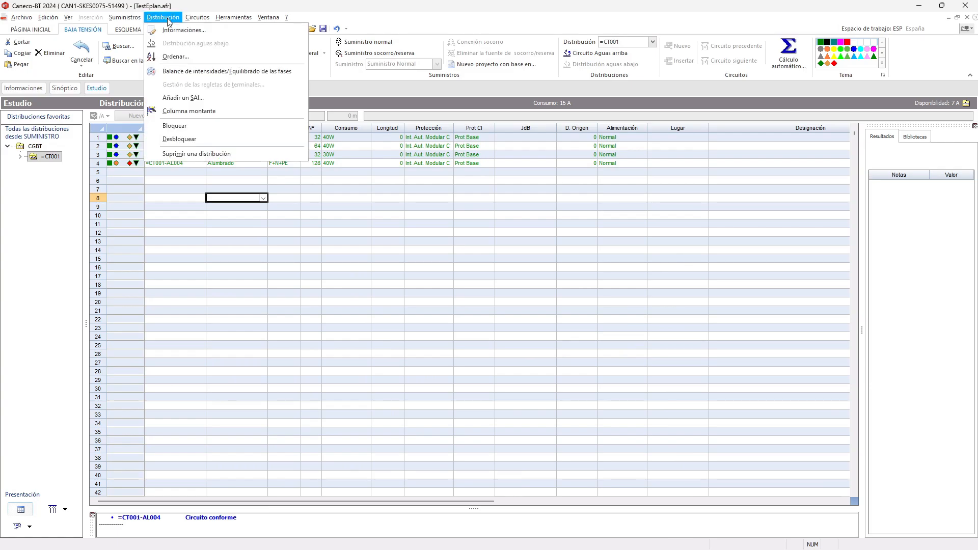
{"action": "left_click", "coordinate": [204, 71]}
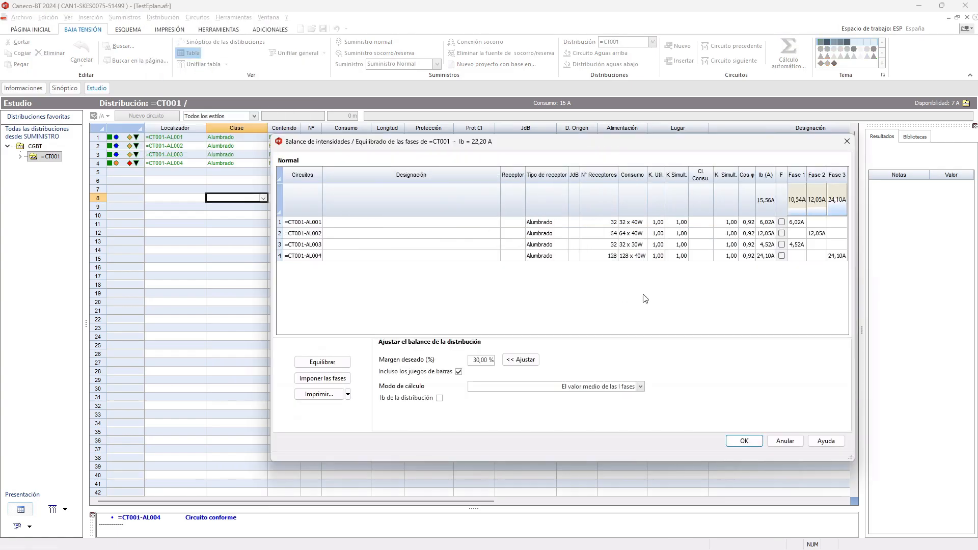
{"action": "left_click_drag", "start_coordinate": [691, 143], "coordinate": [563, 130]}
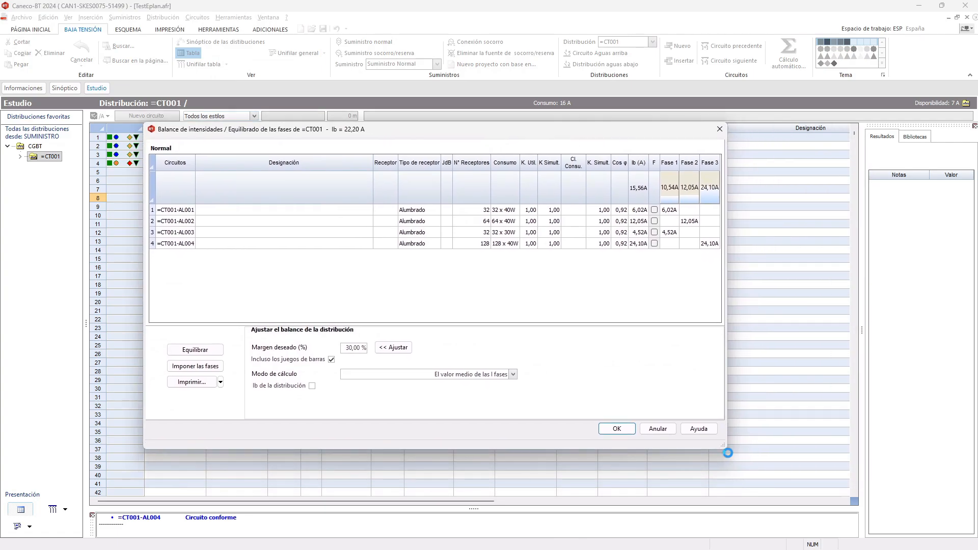
{"action": "left_click_drag", "start_coordinate": [725, 450], "coordinate": [817, 472]}
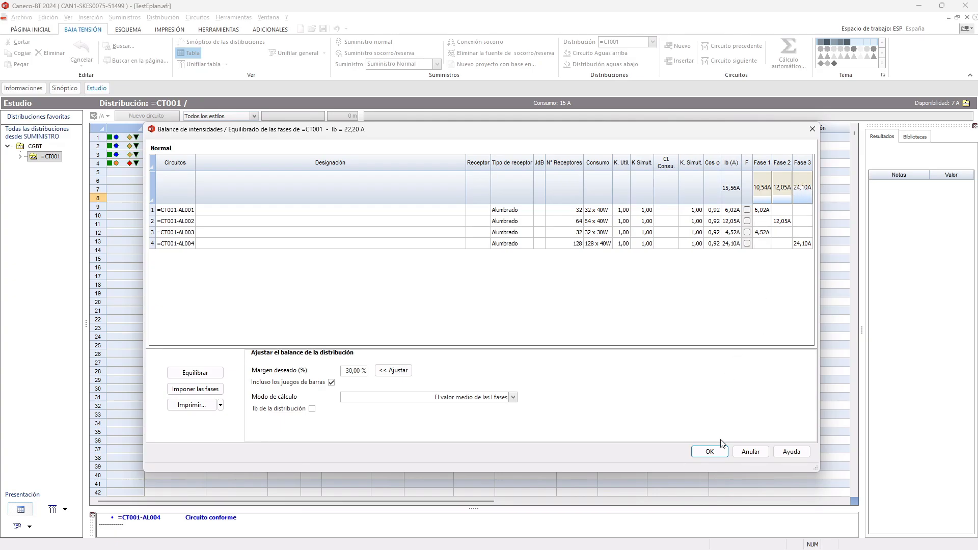
{"action": "left_click", "coordinate": [710, 451]}
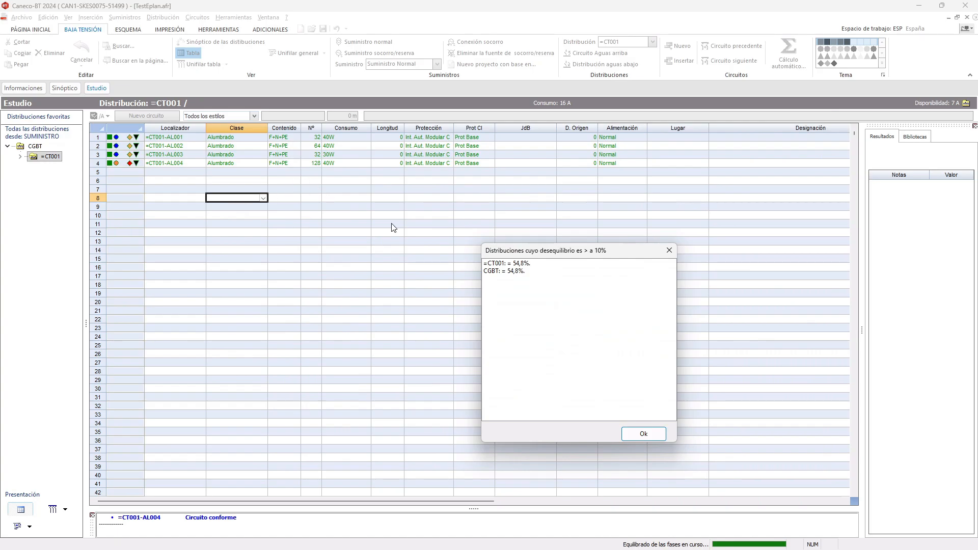
{"action": "left_click", "coordinate": [643, 433]}
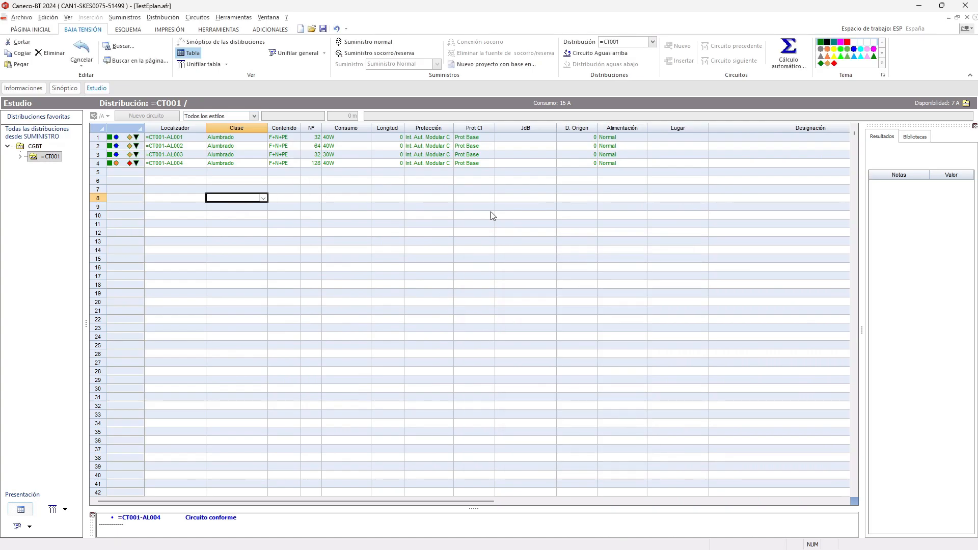
- Inspect the protection and cable data in the sheet of circuit CGBT-C001 in the CGBT distribution, and leave it without changes
{"action": "left_click", "coordinate": [37, 147]}
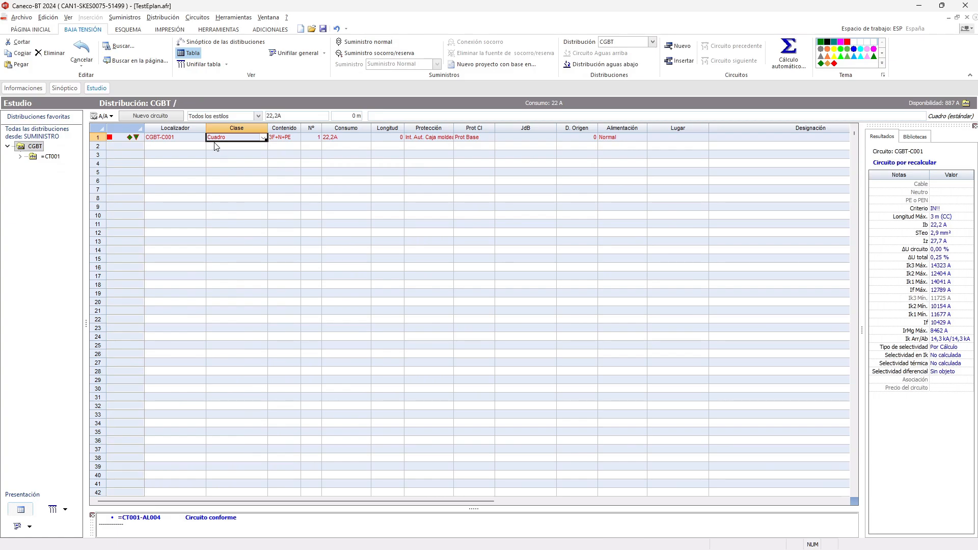
{"action": "left_click", "coordinate": [185, 138]}
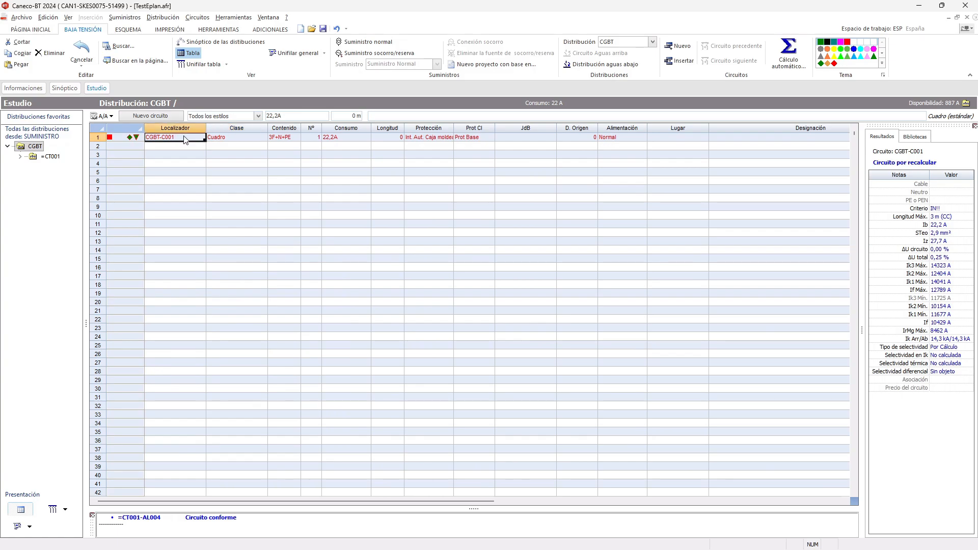
{"action": "double_click", "coordinate": [185, 138]}
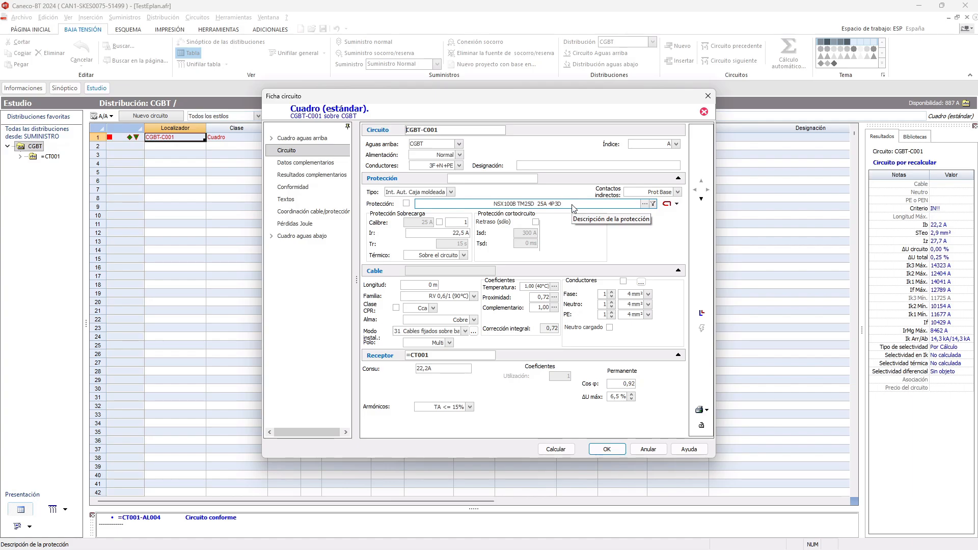
{"action": "left_click", "coordinate": [654, 450]}
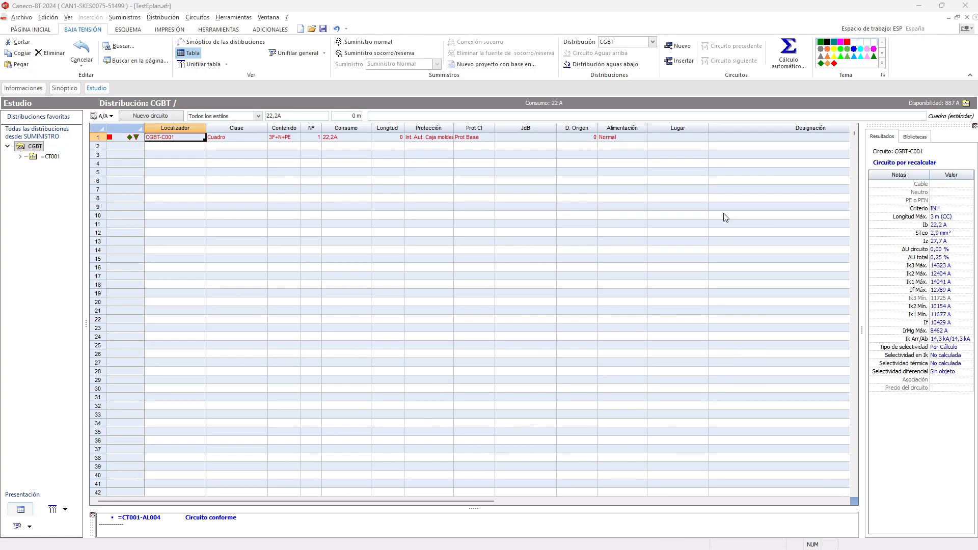
- Copy circuit CGBT-C001 into rows 2, 3 and 4 of the CGBT table to add three more sub-board circuits
{"action": "left_click", "coordinate": [146, 147]}
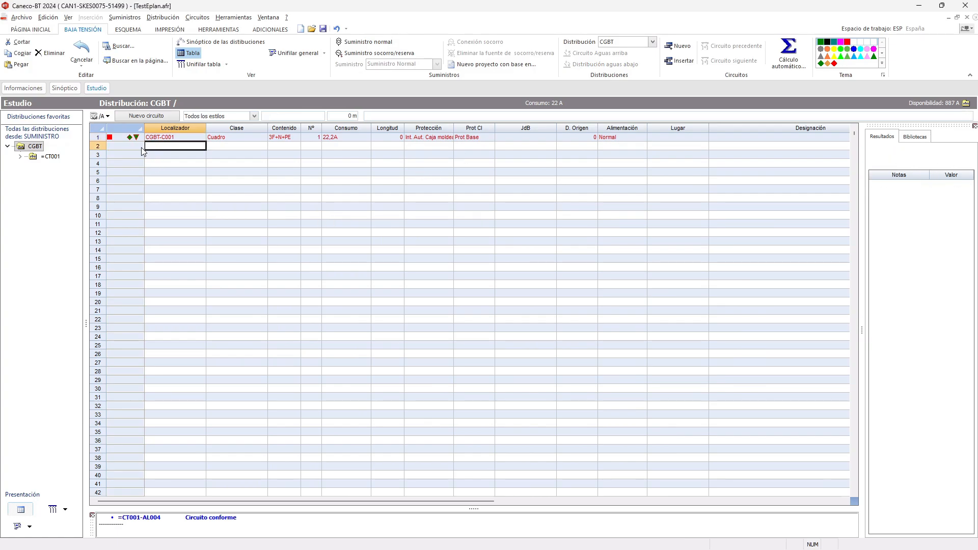
{"action": "left_click", "coordinate": [98, 138]}
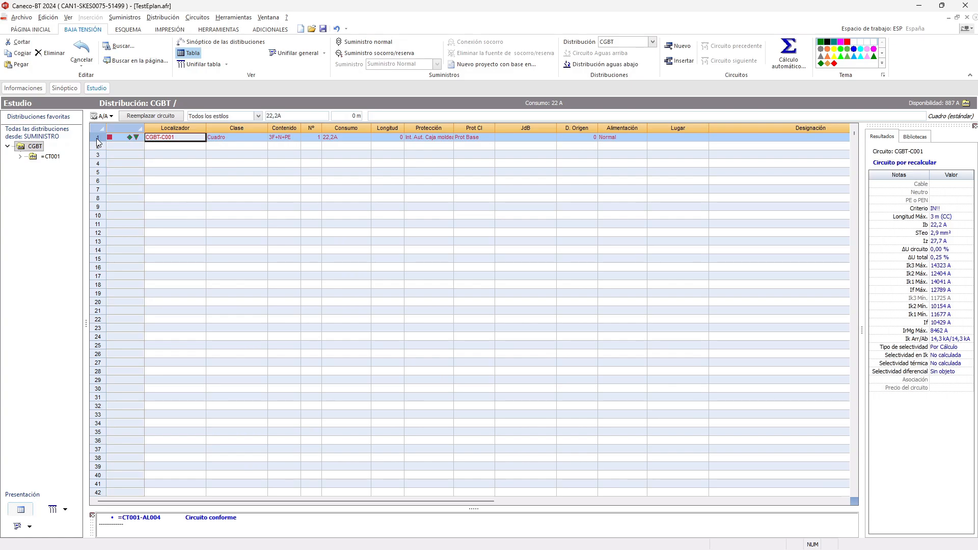
{"action": "left_click", "coordinate": [98, 149]}
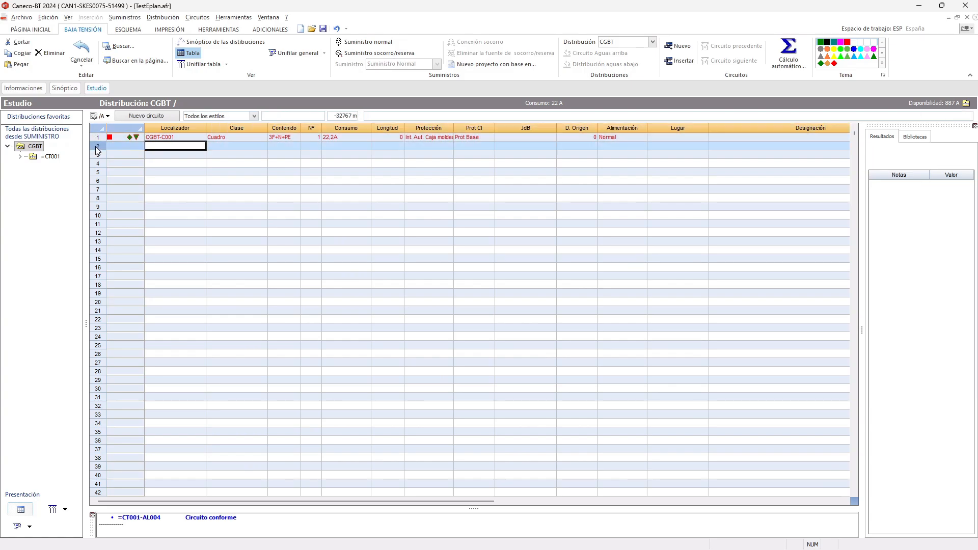
{"action": "key", "text": "ctrl+v"}
{"action": "left_click", "coordinate": [96, 156]}
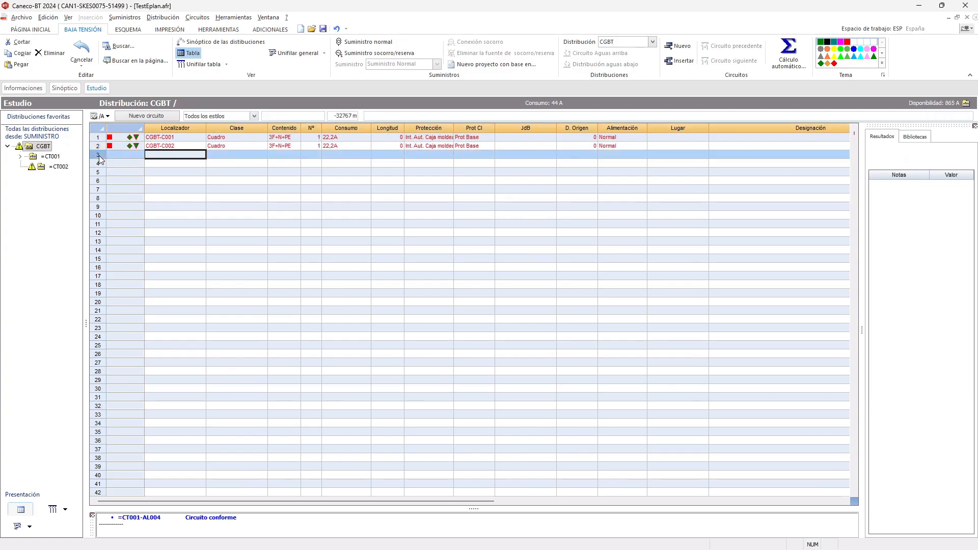
{"action": "key", "text": "ctrl+v"}
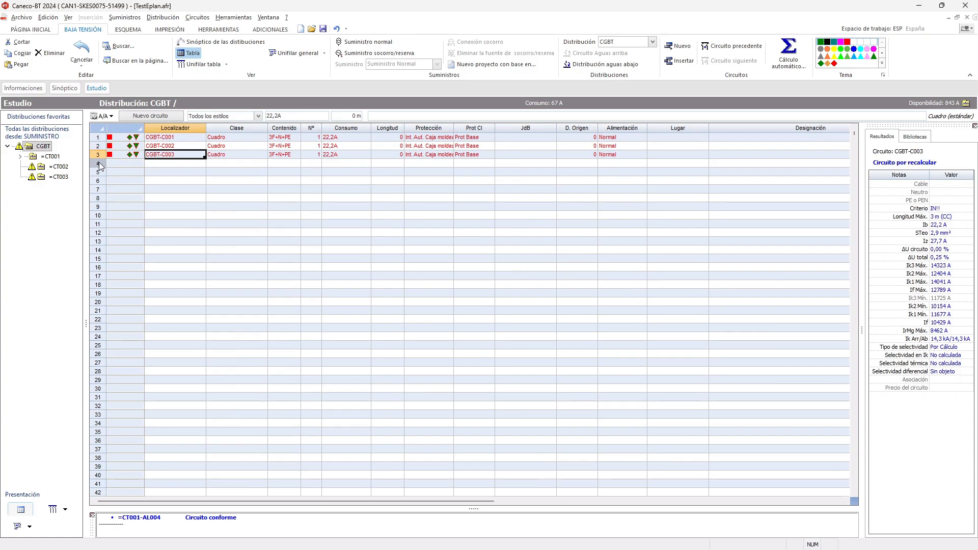
{"action": "left_click", "coordinate": [98, 162]}
{"action": "key", "text": "ctrl+v"}
{"action": "left_click", "coordinate": [250, 198]}
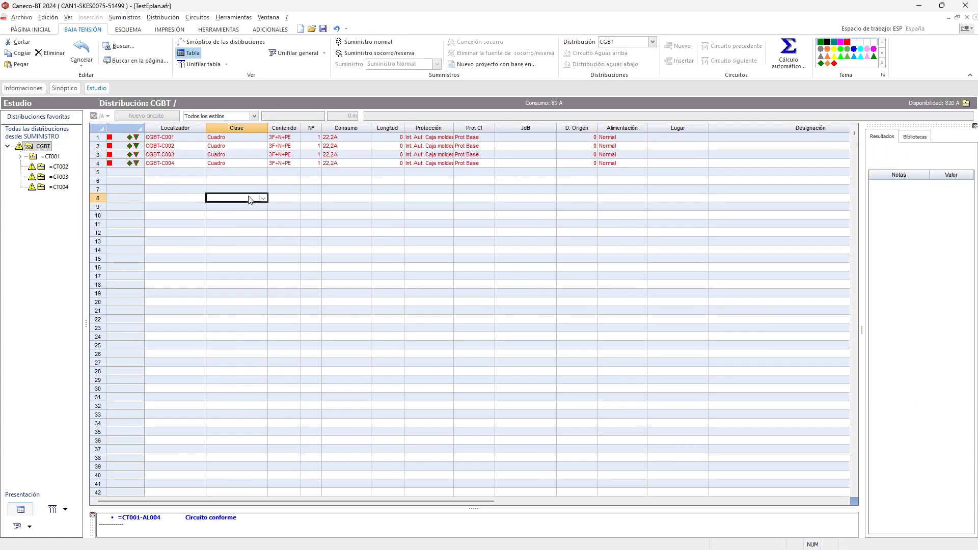
- Run the complete automatic calculation from CGBT, accepting the power balance and imbalance report, and save the project
{"action": "right_click", "coordinate": [365, 227]}
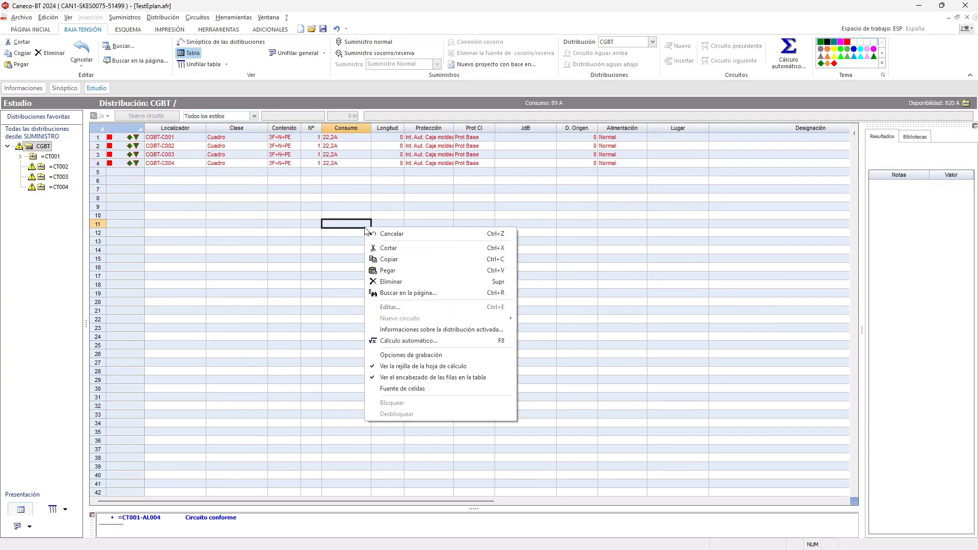
{"action": "left_click", "coordinate": [416, 341]}
{"action": "left_click", "coordinate": [479, 377]}
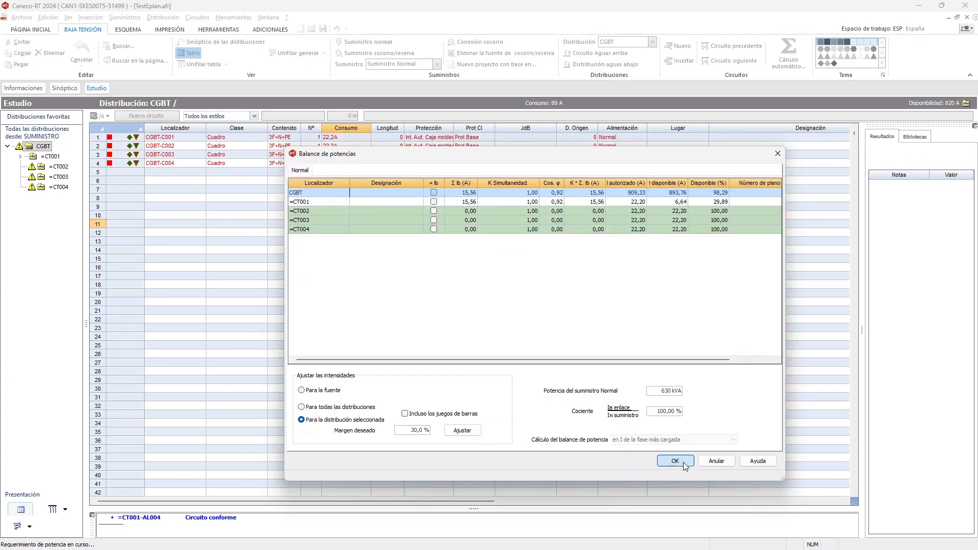
{"action": "left_click", "coordinate": [675, 461]}
{"action": "left_click", "coordinate": [643, 436]}
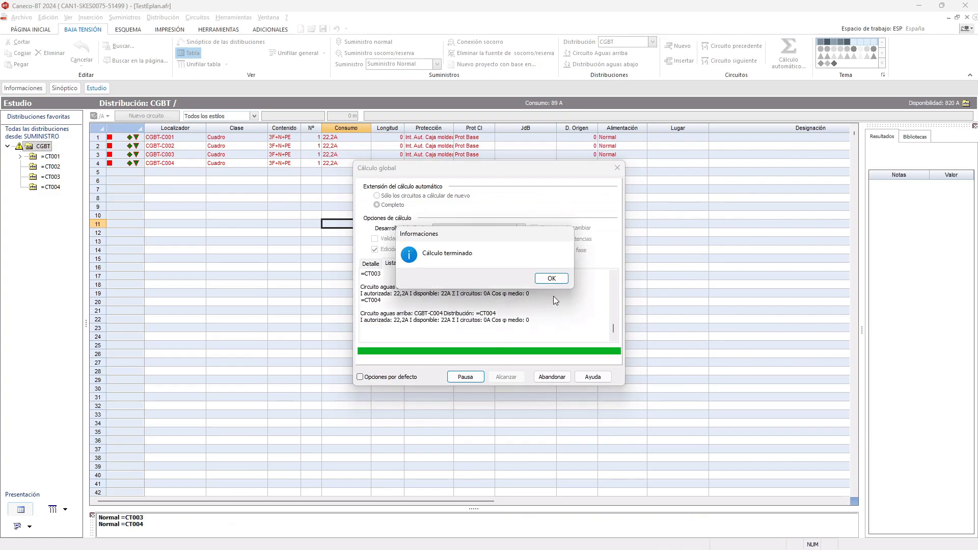
{"action": "left_click", "coordinate": [551, 279]}
{"action": "left_click", "coordinate": [553, 377]}
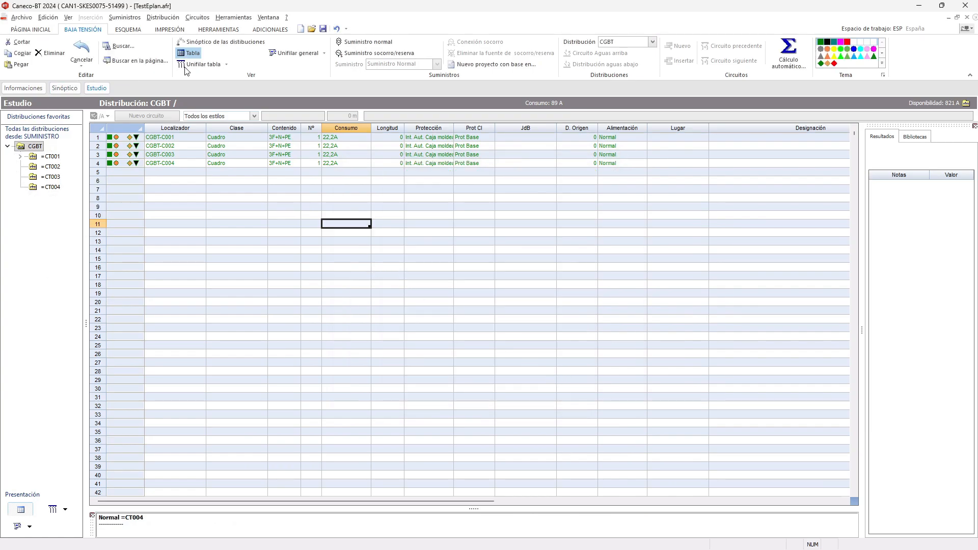
{"action": "left_click", "coordinate": [324, 29]}
- Open the text import/export configuration and set the transfer type of the Exportar de base model to Transfer Excel
{"action": "left_click", "coordinate": [20, 18]}
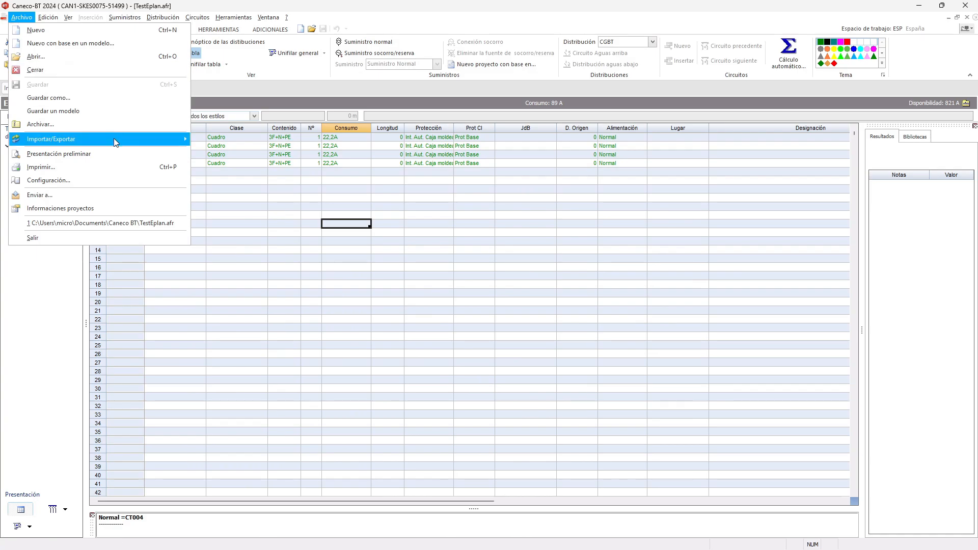
{"action": "mouse_move", "coordinate": [113, 140]}
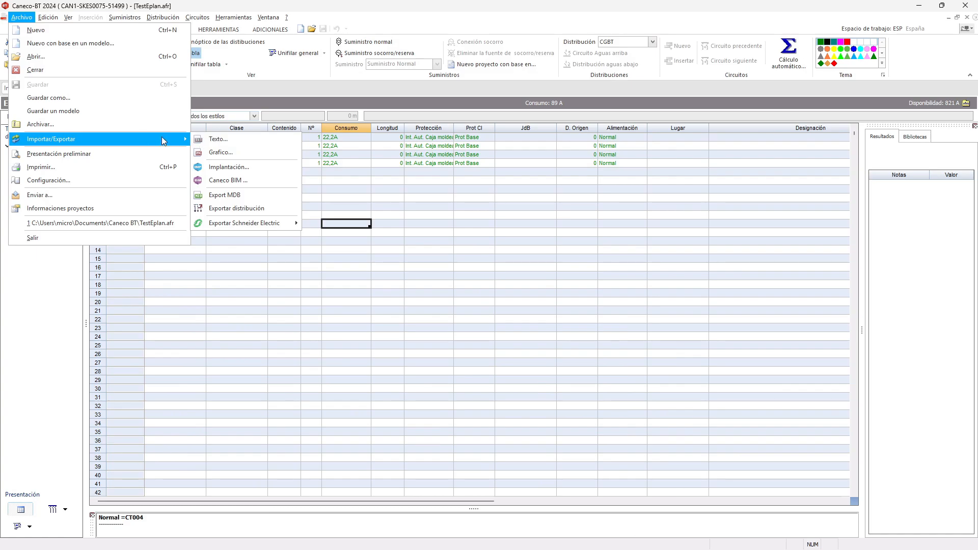
{"action": "left_click", "coordinate": [214, 139]}
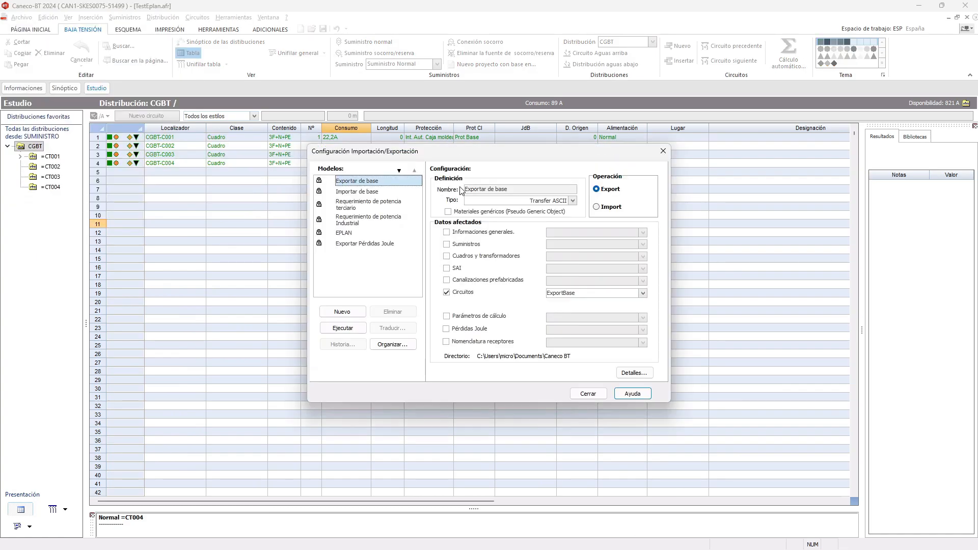
{"action": "left_click_drag", "start_coordinate": [499, 153], "coordinate": [482, 137]}
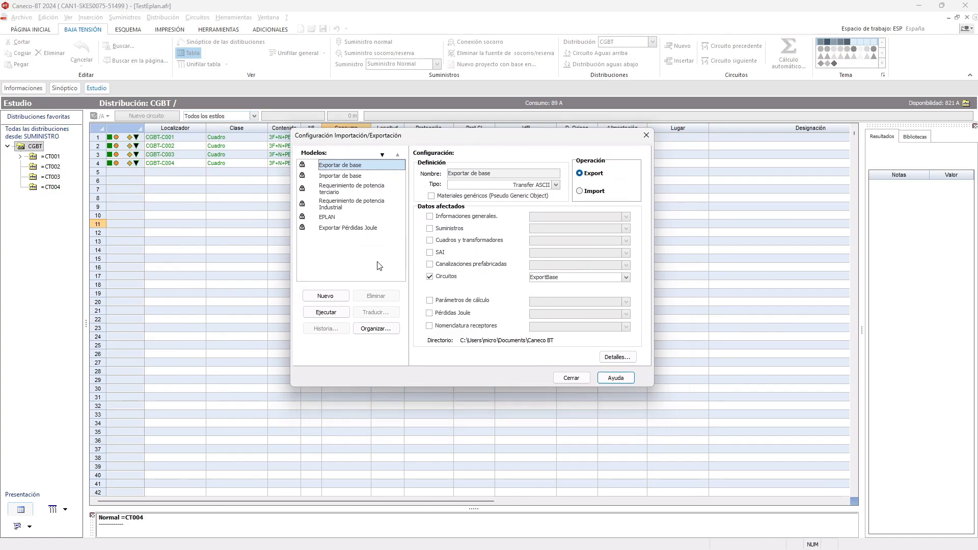
{"action": "left_click", "coordinate": [556, 185]}
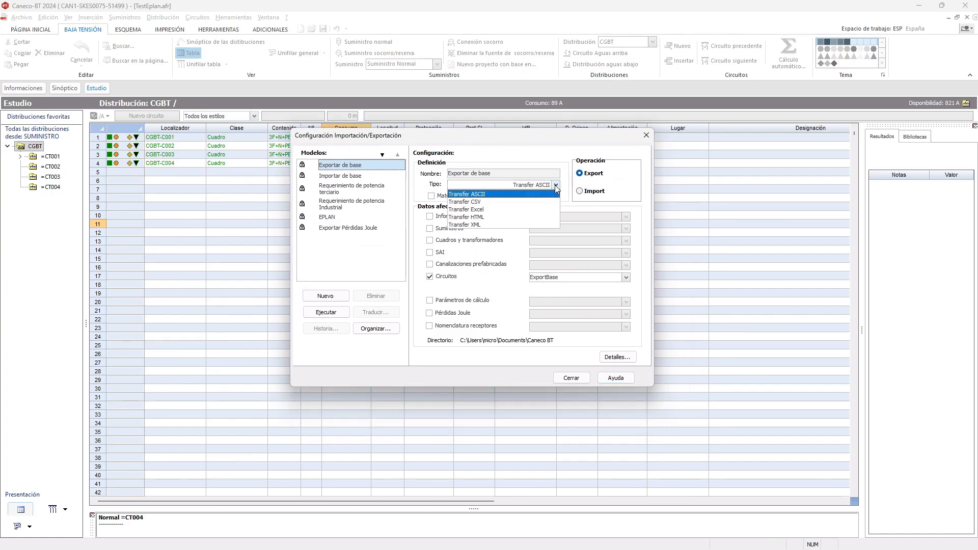
{"action": "left_click", "coordinate": [509, 213]}
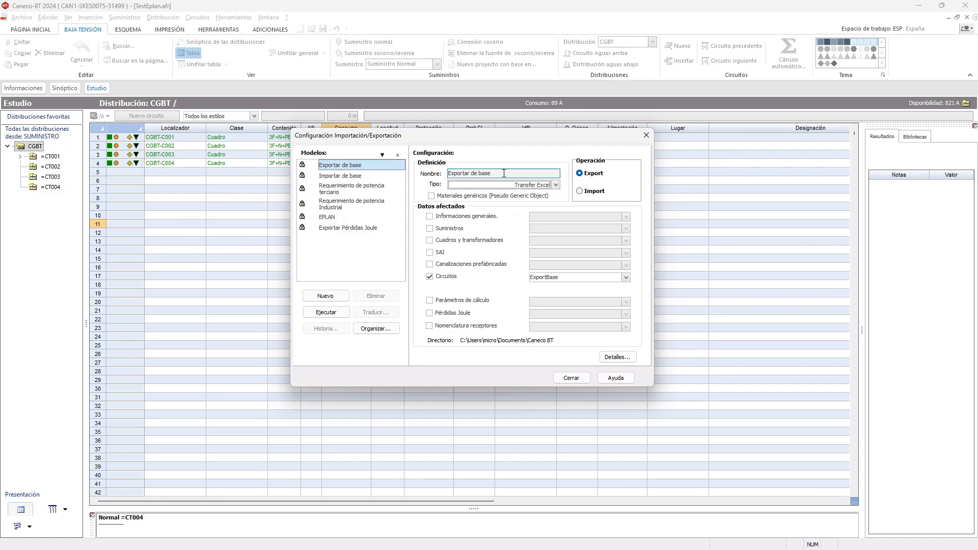
- Create a new export model named Exportar cuadro alumbrado
{"action": "left_click", "coordinate": [327, 296]}
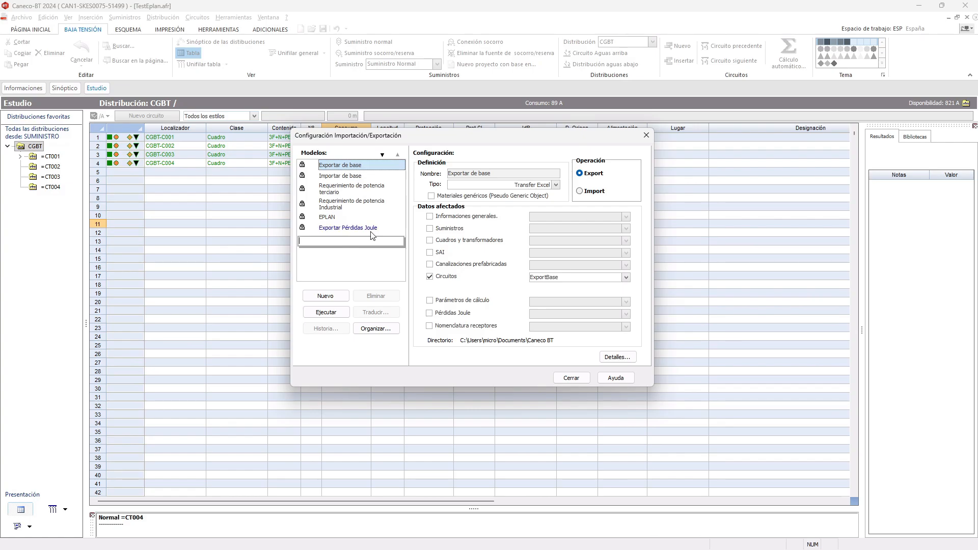
{"action": "type", "text": "Exportar cuadro alumbrado"}
{"action": "left_click", "coordinate": [345, 258]}
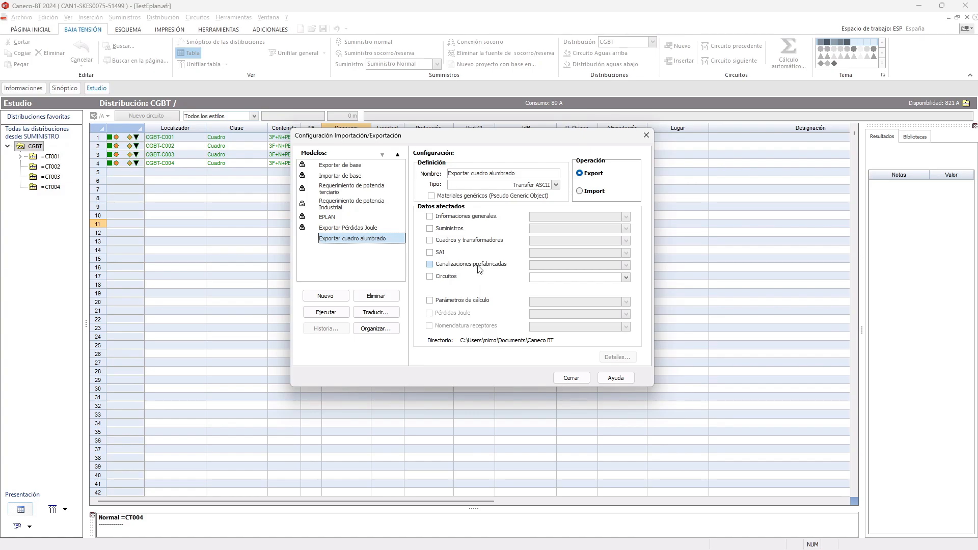
- Include the circuits in the new export model under the name Alumbrado01 and set its transfer type to Transfer Excel
{"action": "left_click", "coordinate": [449, 277]}
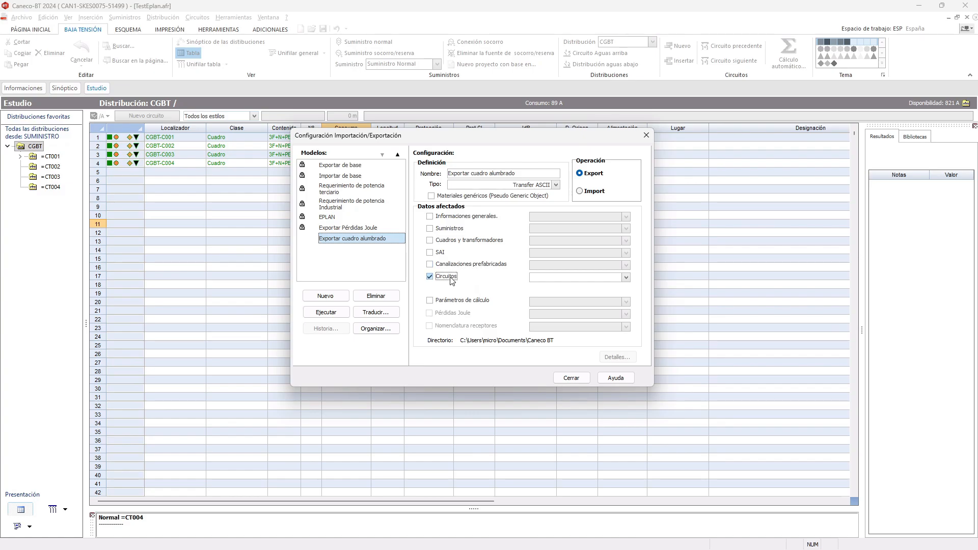
{"action": "left_click", "coordinate": [580, 278]}
{"action": "type", "text": "Alumbrado01"}
{"action": "left_click", "coordinate": [555, 184]}
{"action": "left_click", "coordinate": [512, 210]}
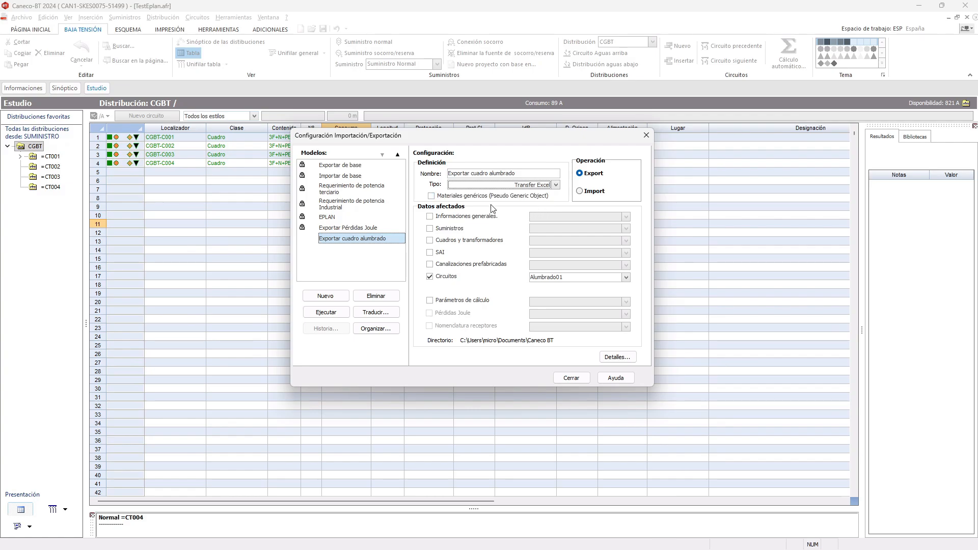
- In the detailed transfer options of the export model, set the language to Spanish and the lists to Literales
{"action": "left_click", "coordinate": [617, 356]}
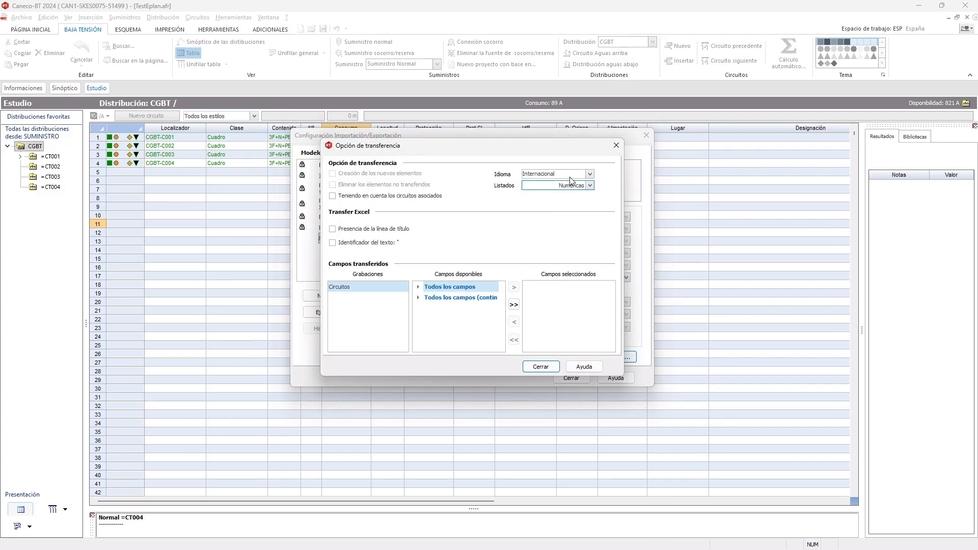
{"action": "left_click", "coordinate": [590, 174]}
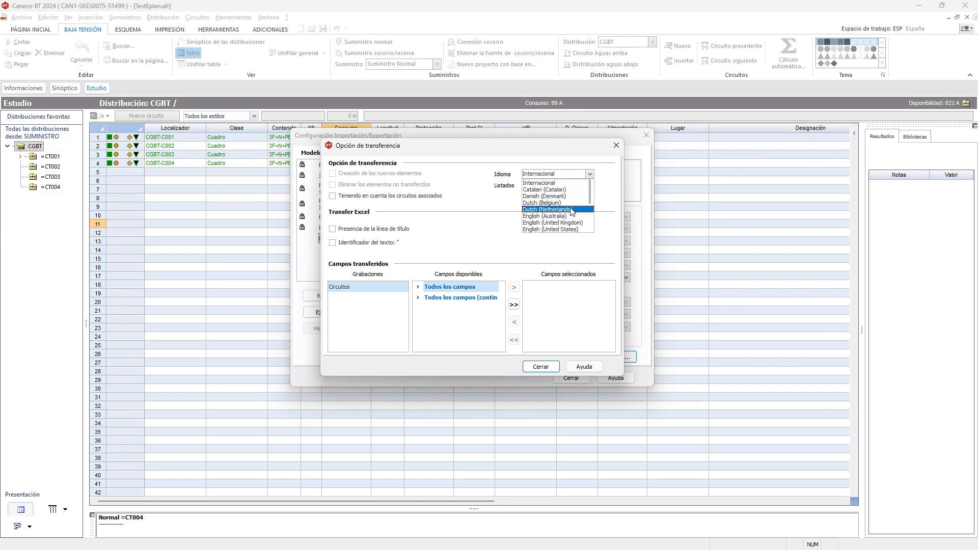
{"action": "scroll", "coordinate": [570, 197], "scroll_direction": "down", "scroll_amount": 2}
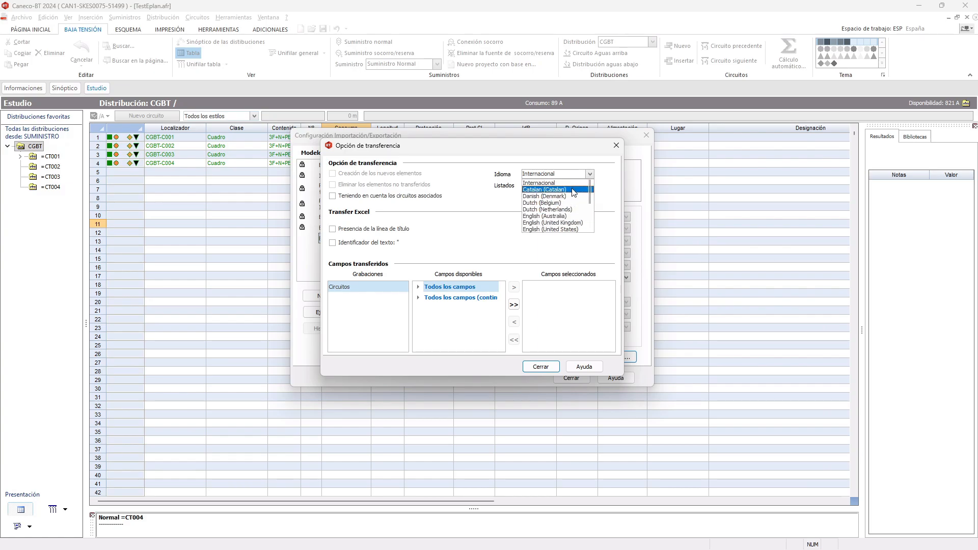
{"action": "scroll", "coordinate": [575, 192], "scroll_direction": "down", "scroll_amount": 1}
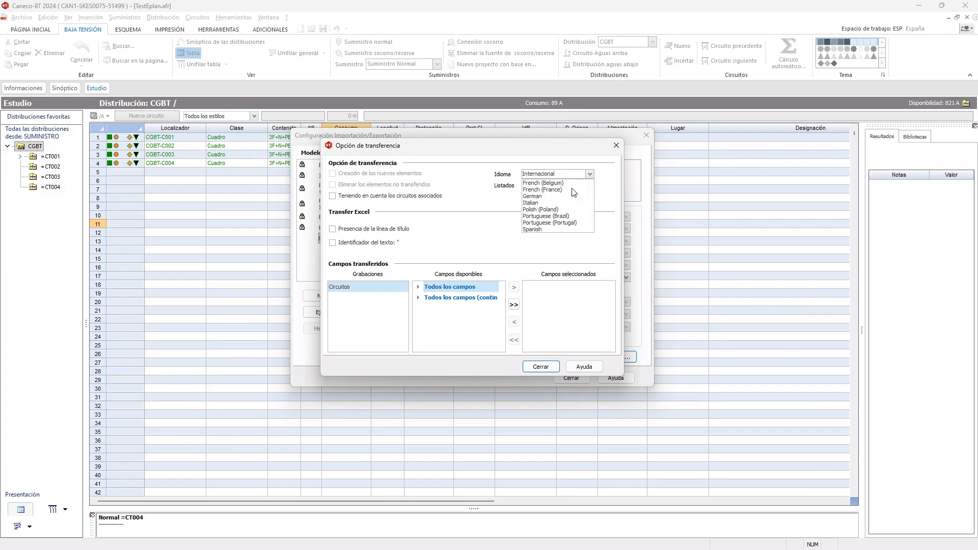
{"action": "left_click", "coordinate": [546, 231]}
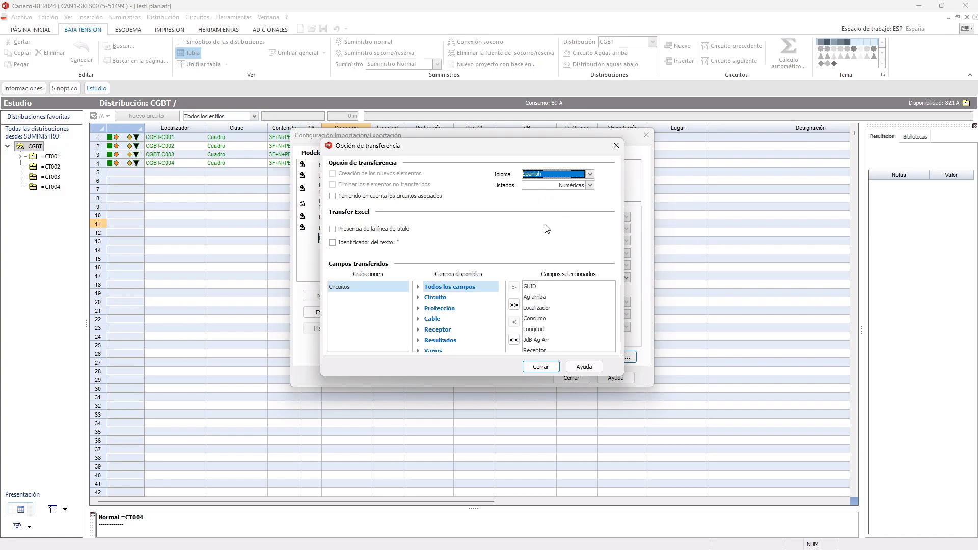
{"action": "left_click", "coordinate": [590, 186]}
{"action": "left_click", "coordinate": [576, 196]}
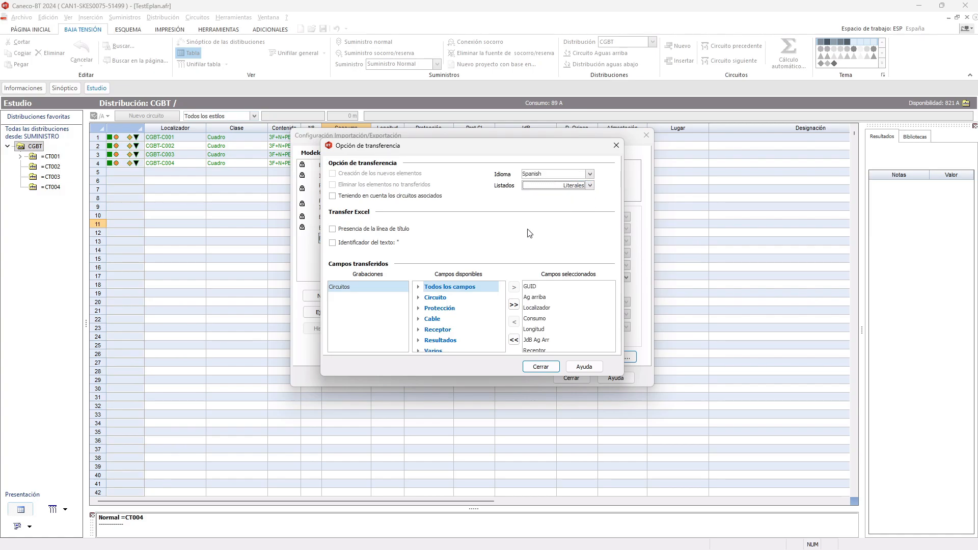
- Include the title line in the Excel transfer and remove JdB Ag Arr and Jdb Ag Abajo from the selected fields
{"action": "left_click", "coordinate": [390, 229]}
{"action": "left_click_drag", "start_coordinate": [622, 383], "coordinate": [794, 517]}
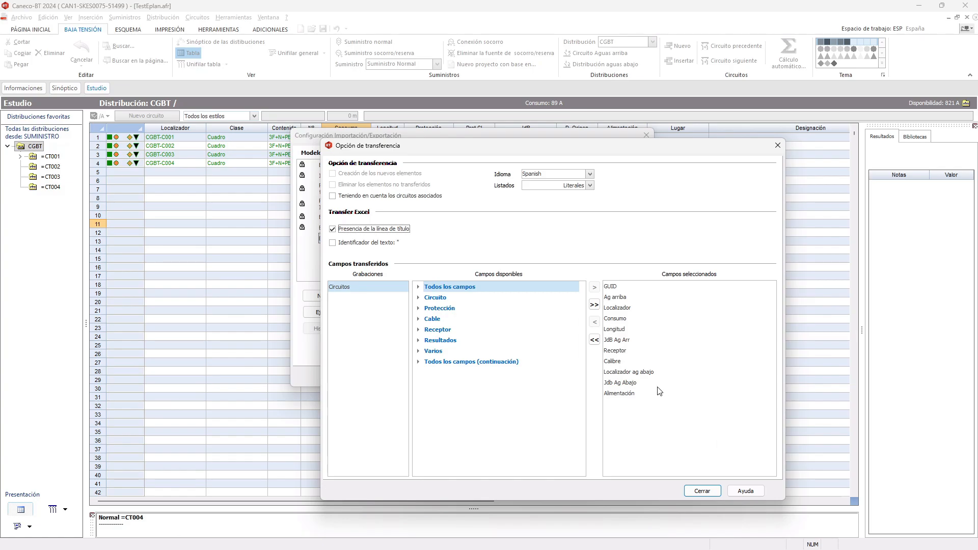
{"action": "left_click", "coordinate": [618, 300]}
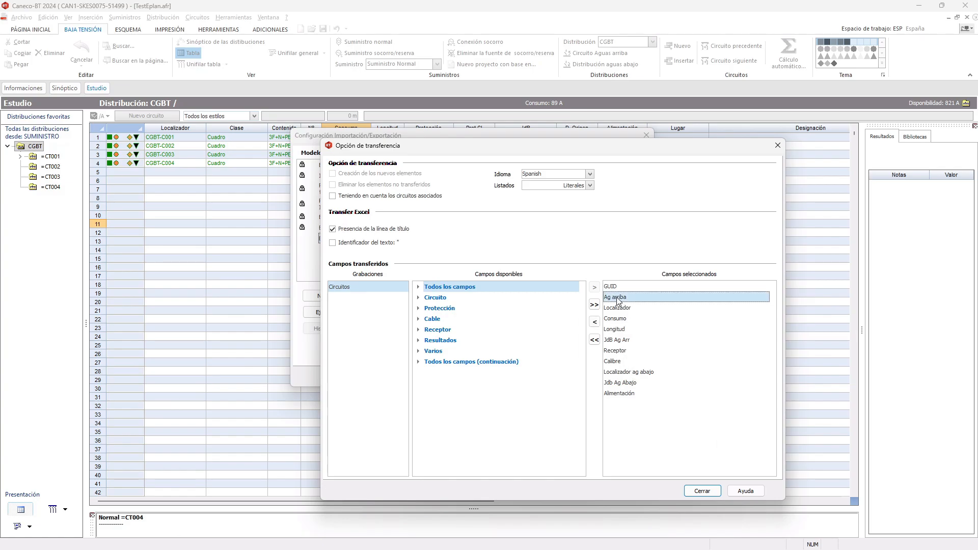
{"action": "left_click", "coordinate": [627, 341]}
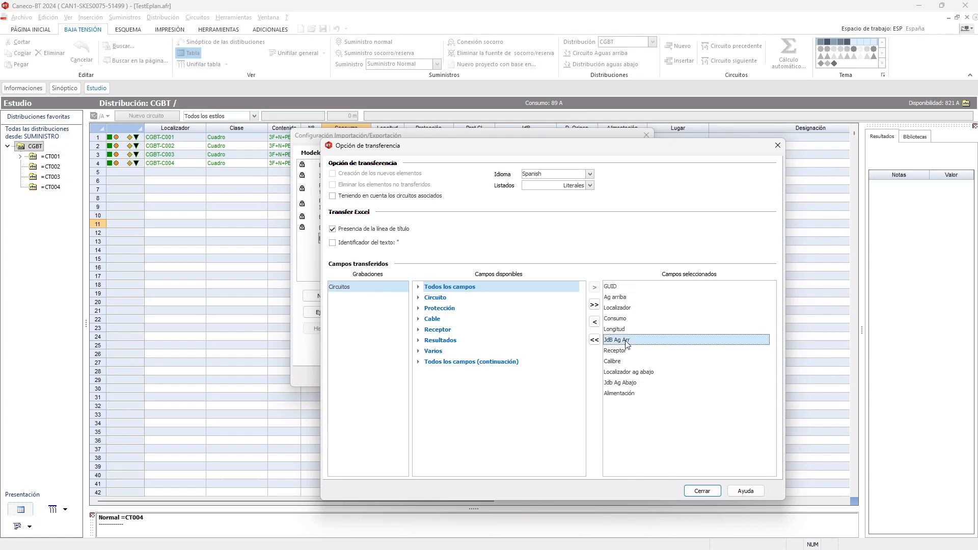
{"action": "left_click", "coordinate": [595, 323]}
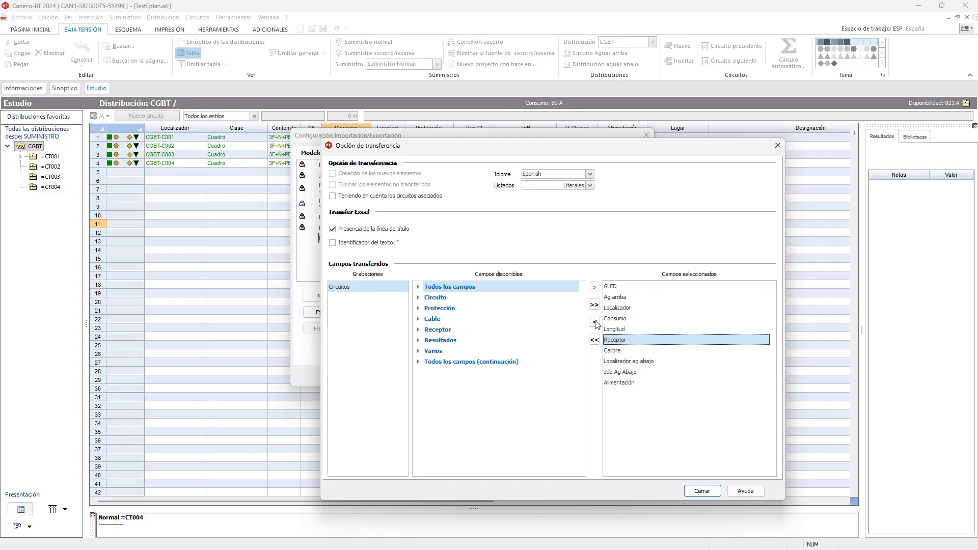
{"action": "left_click", "coordinate": [627, 373]}
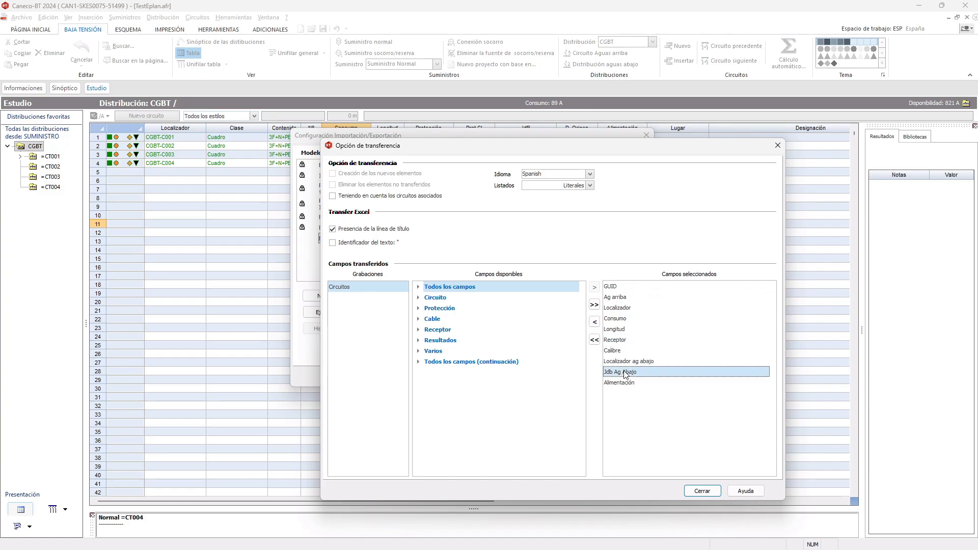
{"action": "left_click", "coordinate": [595, 323]}
- Add the Fabricante field from the Protección group to the selected fields
{"action": "left_click", "coordinate": [418, 308]}
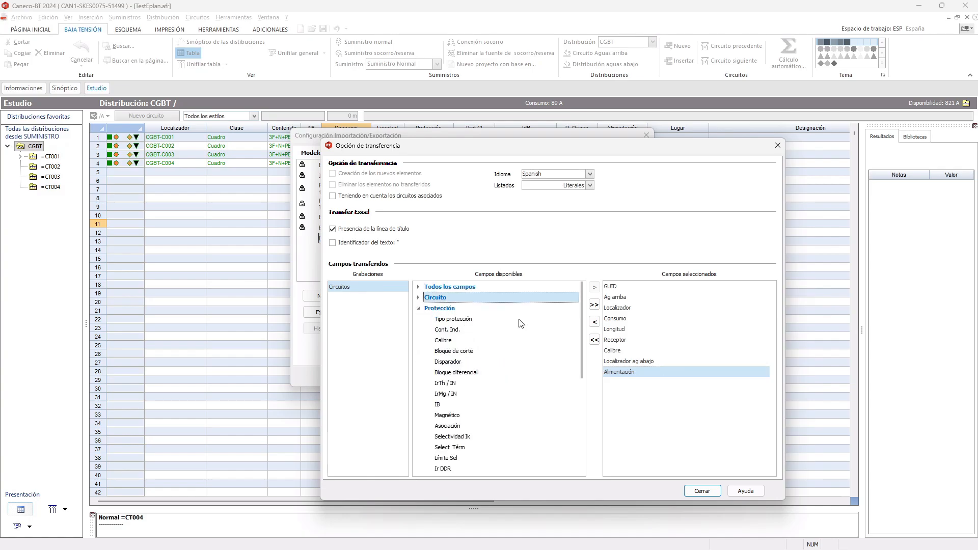
{"action": "scroll", "coordinate": [520, 324], "scroll_direction": "down", "scroll_amount": 5}
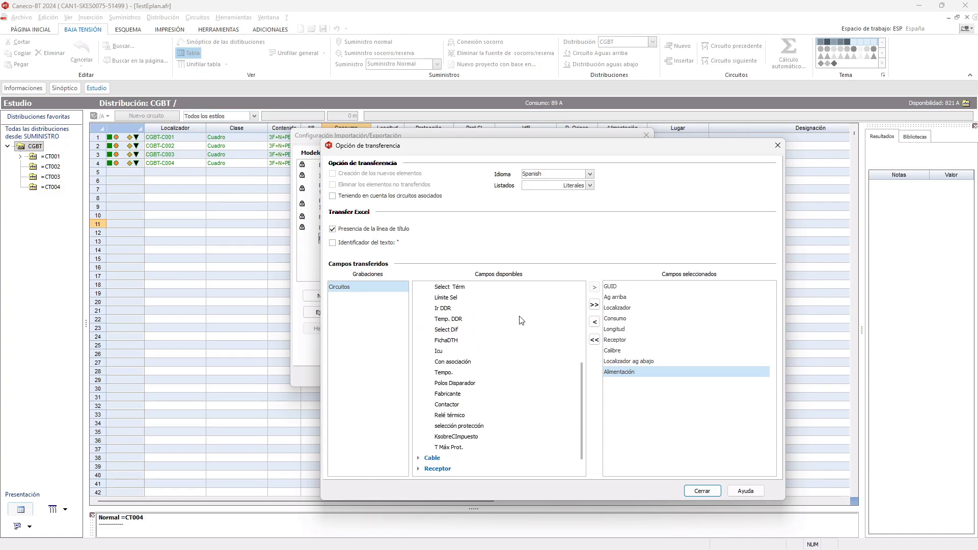
{"action": "left_click", "coordinate": [460, 393]}
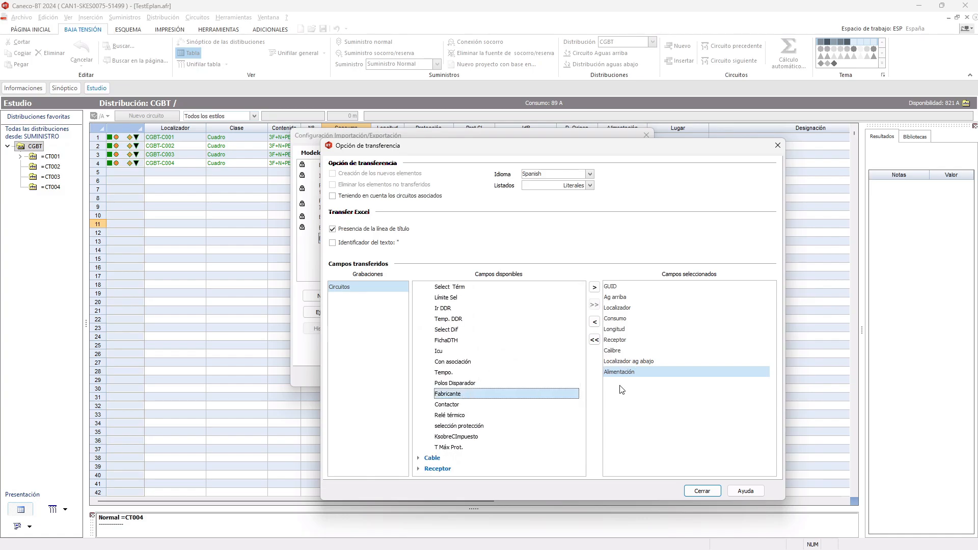
{"action": "left_click", "coordinate": [595, 287]}
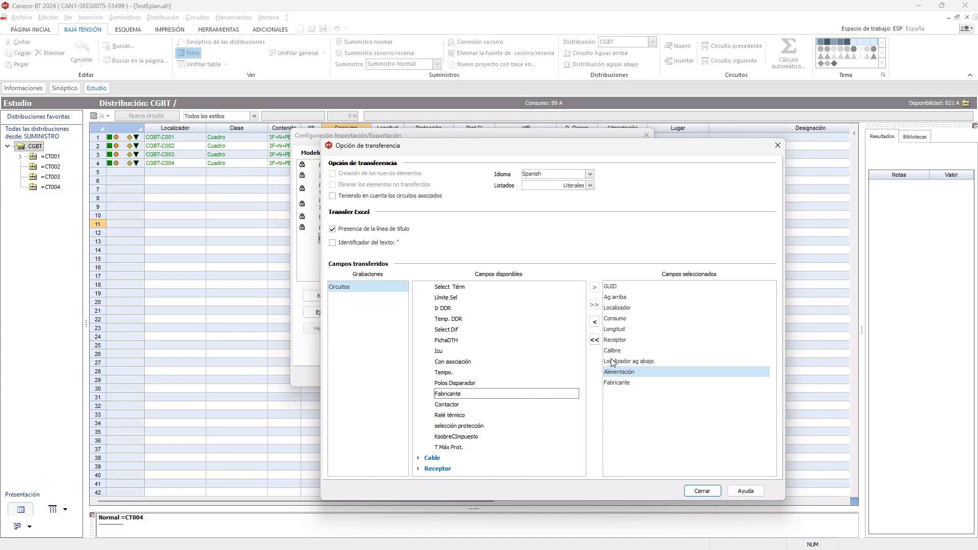
- Add the Protección fields Tipo protección and Bloque de corte to the selected fields
{"action": "scroll", "coordinate": [460, 338], "scroll_direction": "up", "scroll_amount": 1}
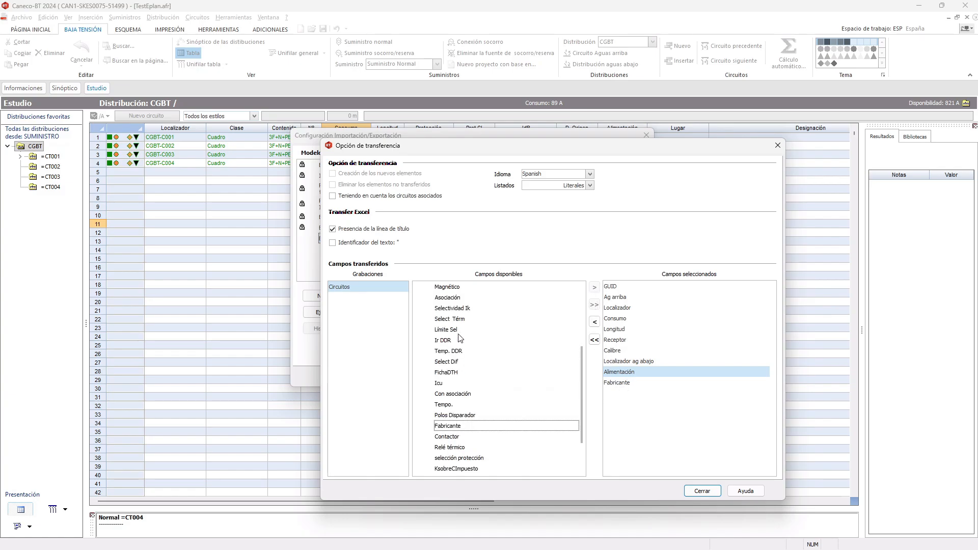
{"action": "scroll", "coordinate": [460, 337], "scroll_direction": "up", "scroll_amount": 2}
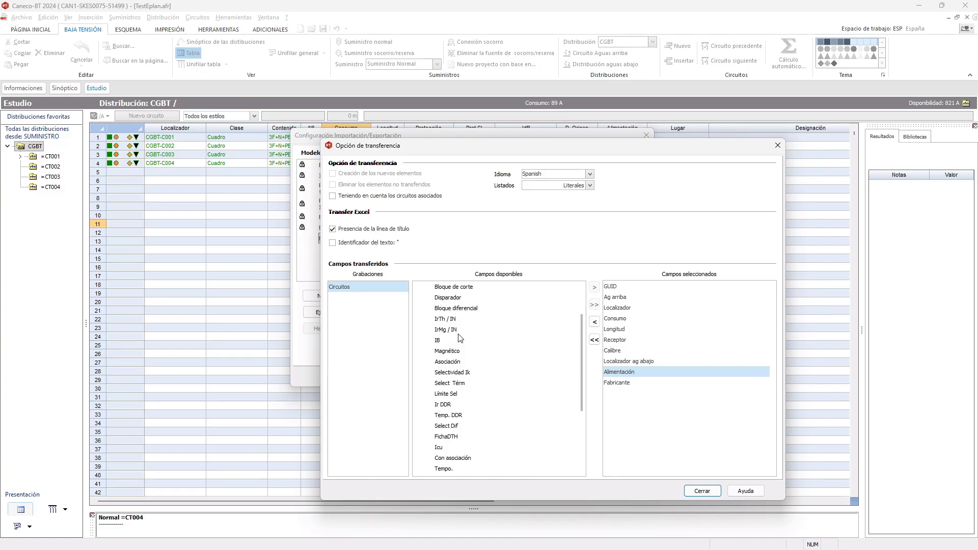
{"action": "scroll", "coordinate": [460, 338], "scroll_direction": "up", "scroll_amount": 1}
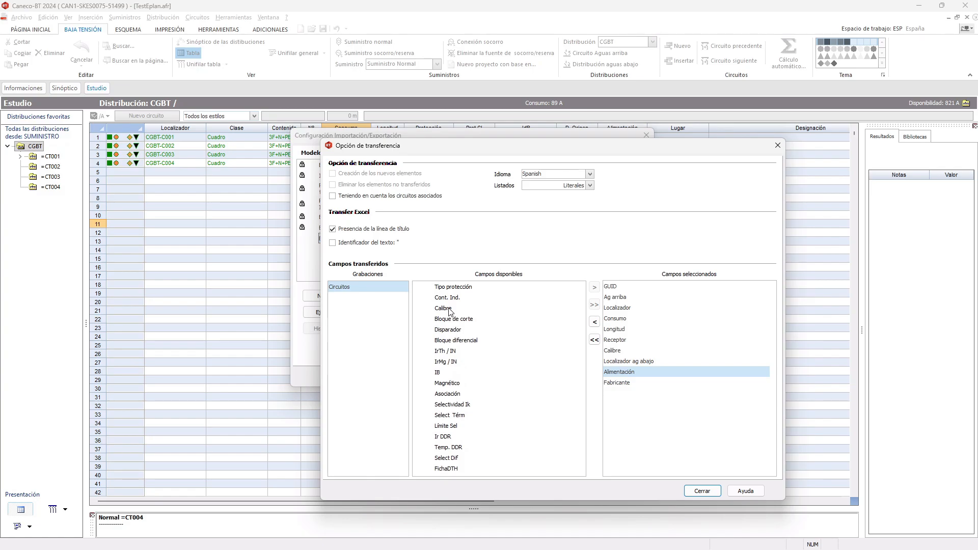
{"action": "scroll", "coordinate": [488, 293], "scroll_direction": "up", "scroll_amount": 1}
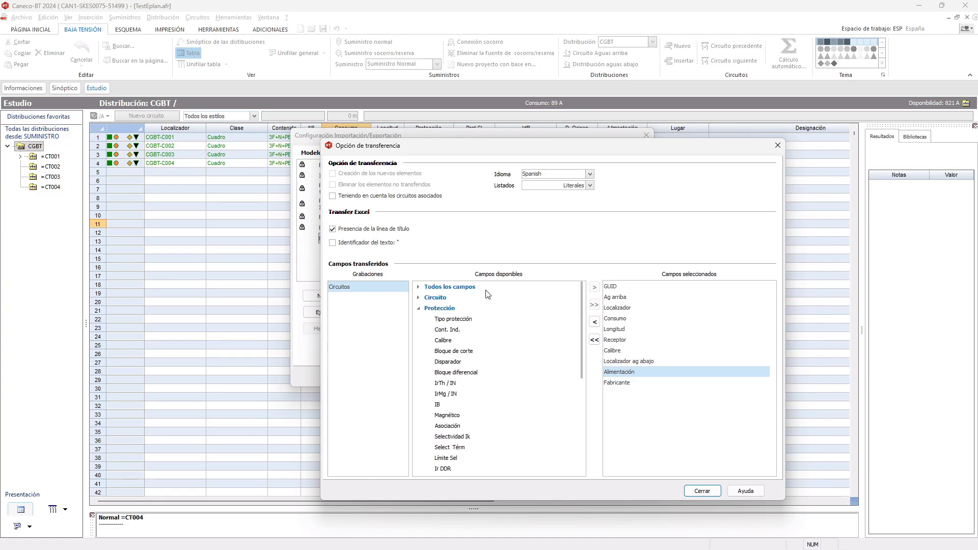
{"action": "left_click", "coordinate": [467, 320]}
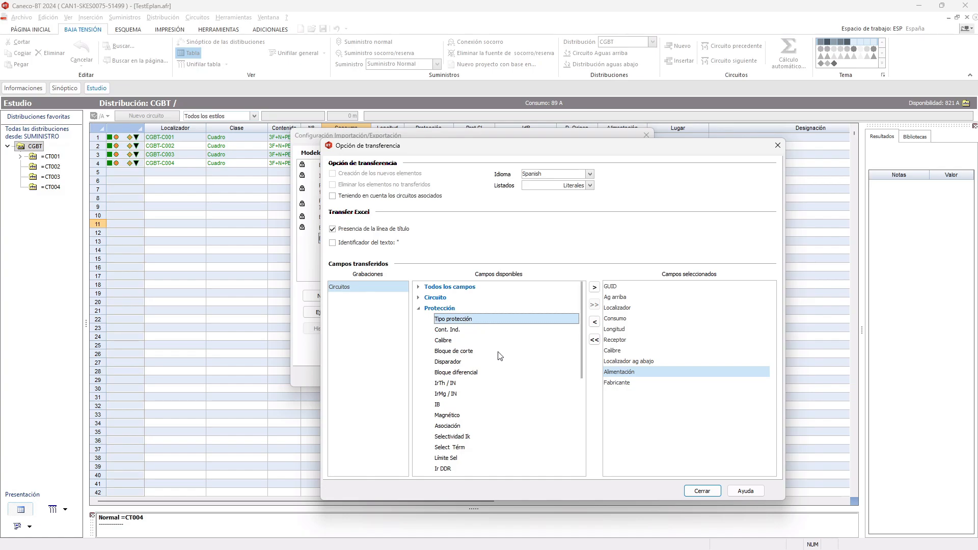
{"action": "left_click", "coordinate": [595, 288]}
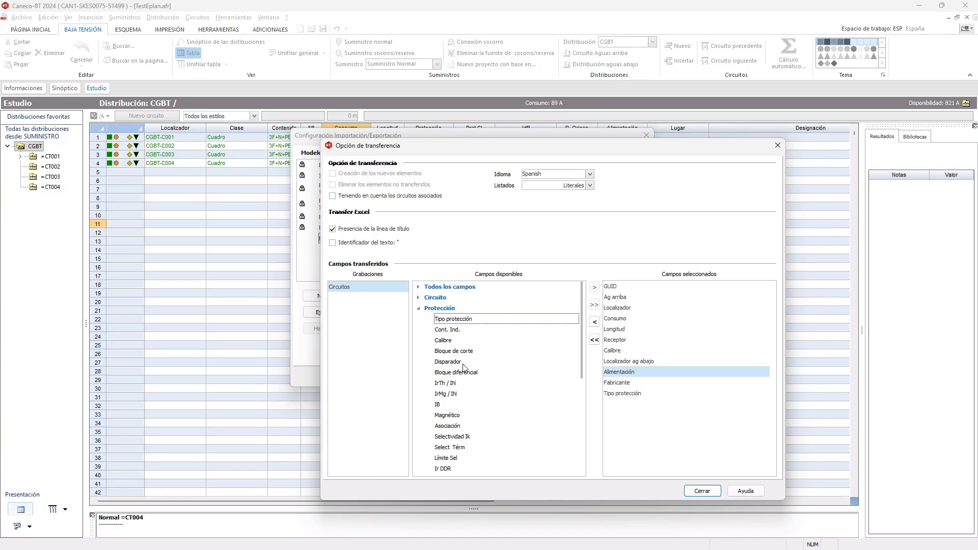
{"action": "left_click", "coordinate": [462, 353]}
{"action": "left_click", "coordinate": [594, 288]}
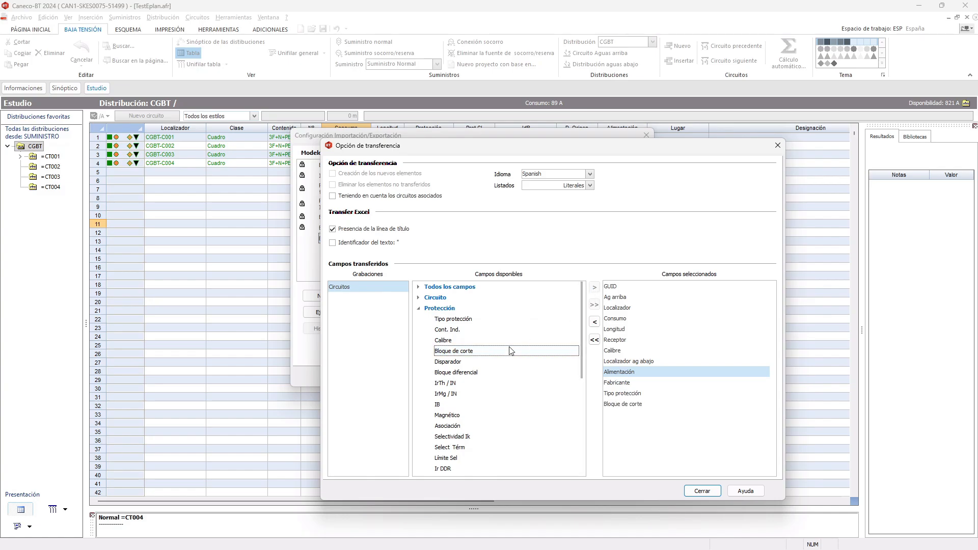
- Add the Protección fields Disparador, Bloque diferencial and Calibre to the selected fields and close the transfer options
{"action": "left_click", "coordinate": [462, 363]}
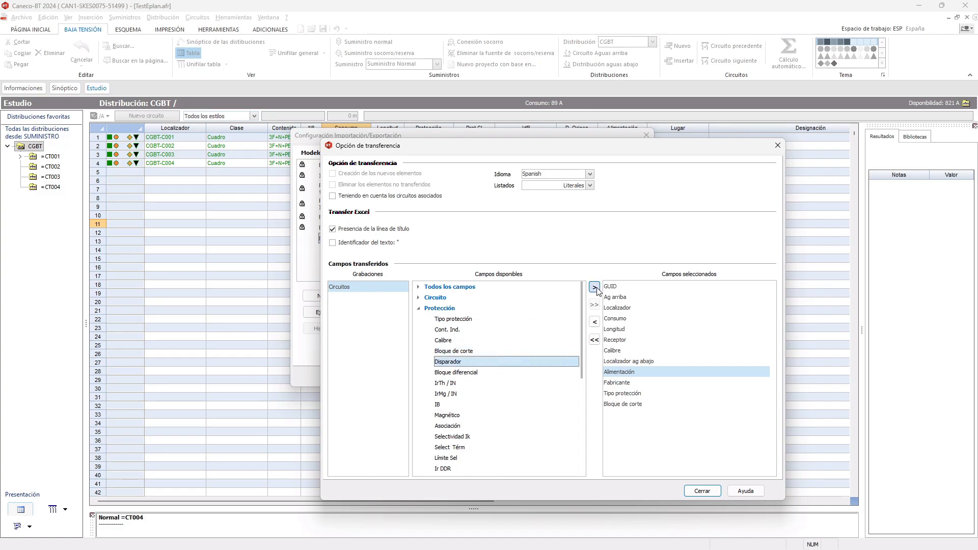
{"action": "left_click", "coordinate": [594, 288]}
{"action": "left_click", "coordinate": [472, 373]}
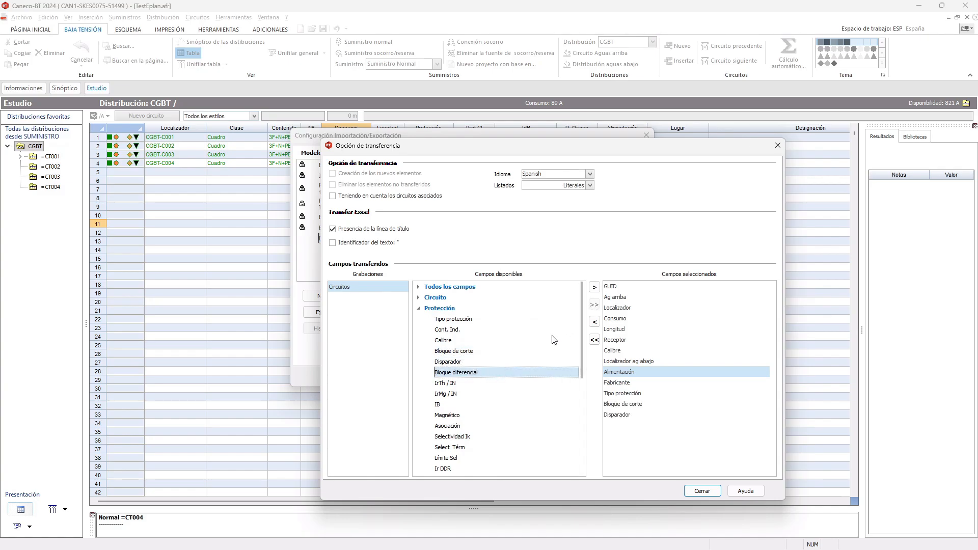
{"action": "left_click", "coordinate": [594, 287]}
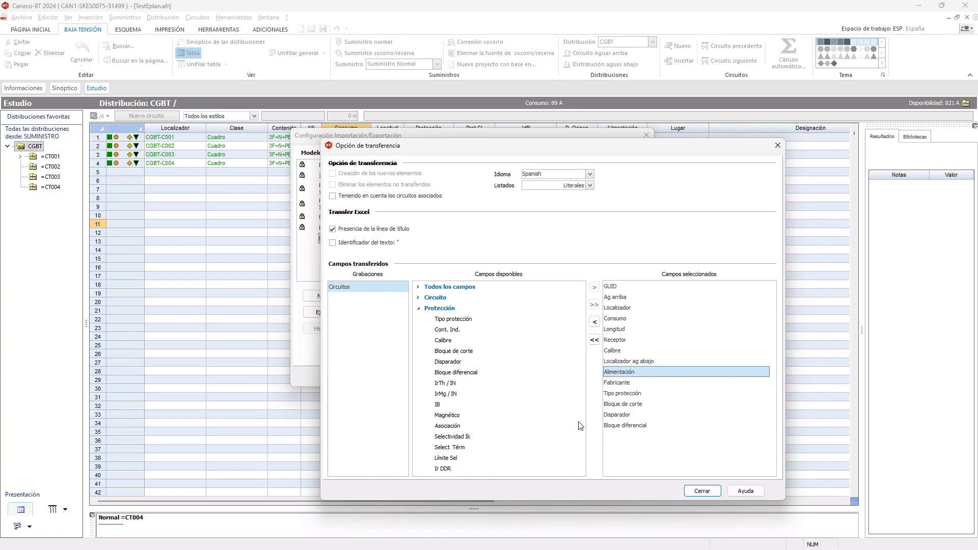
{"action": "left_click", "coordinate": [449, 342]}
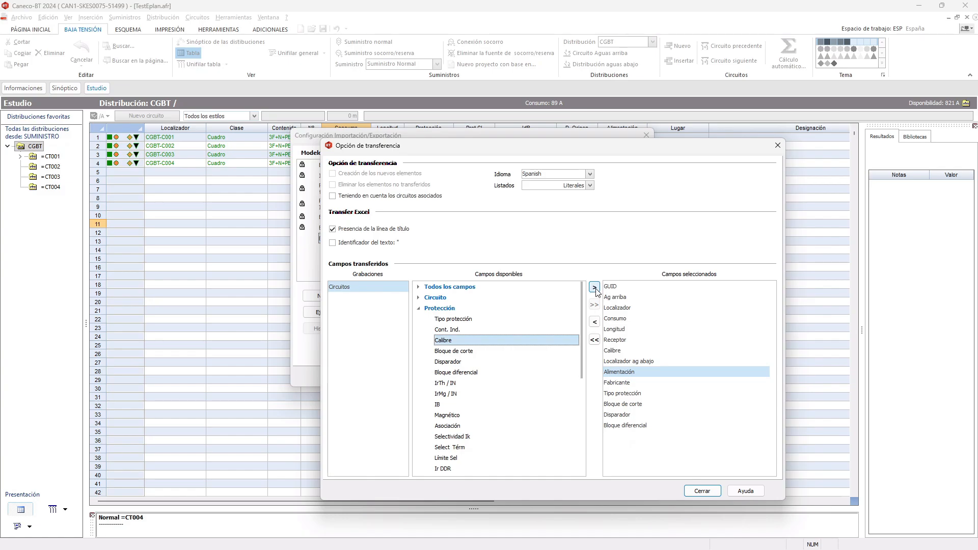
{"action": "left_click", "coordinate": [594, 287]}
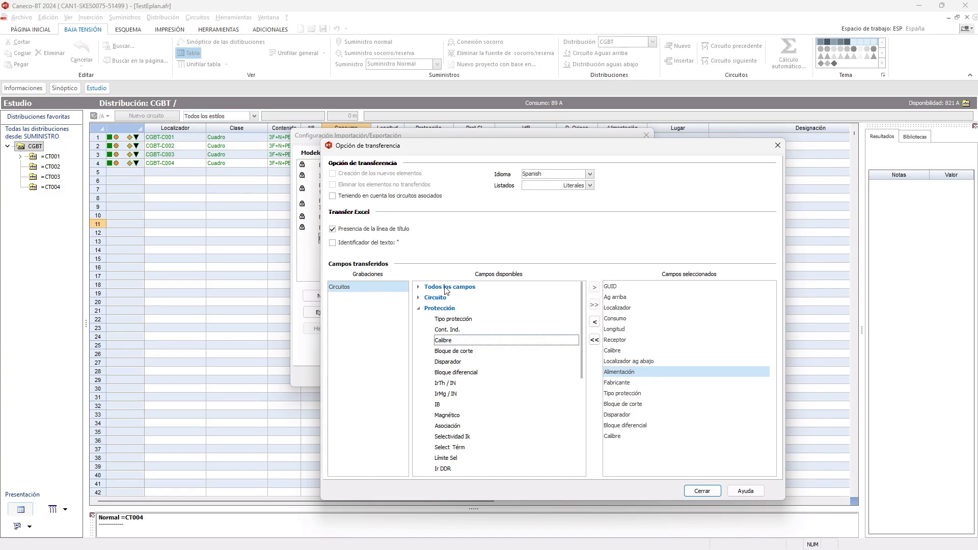
{"action": "left_click", "coordinate": [702, 491]}
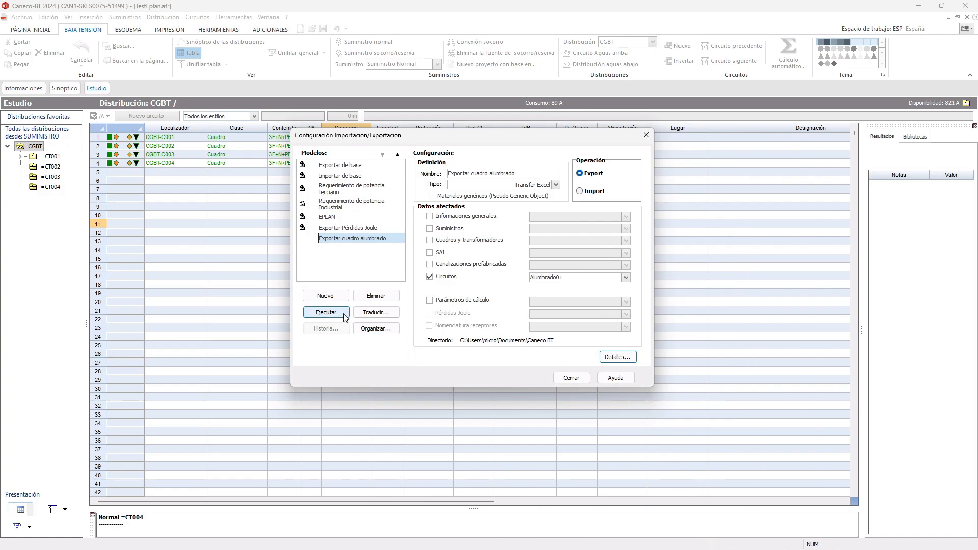
- Run the Exportar cuadro alumbrado model for all distributions and close the import/export configuration
{"action": "left_click", "coordinate": [326, 312]}
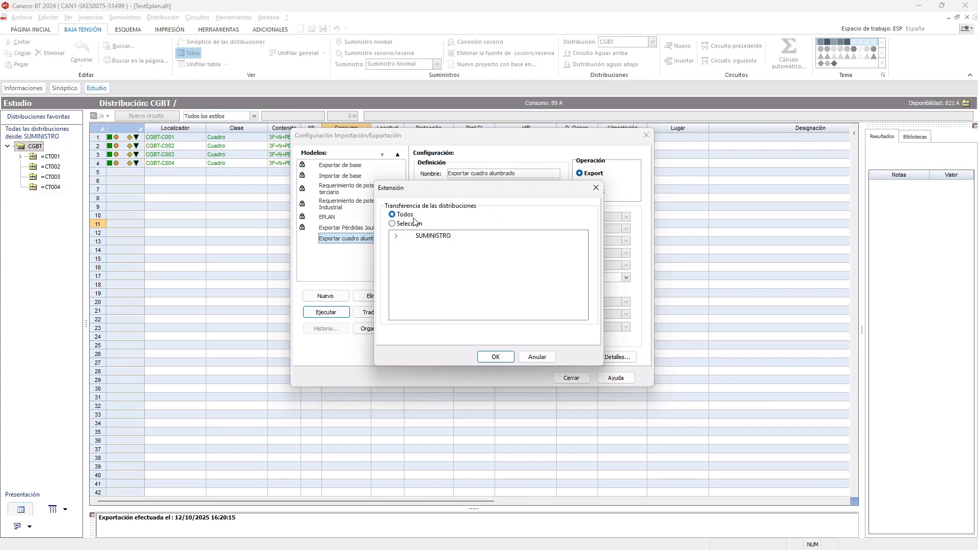
{"action": "left_click", "coordinate": [506, 359]}
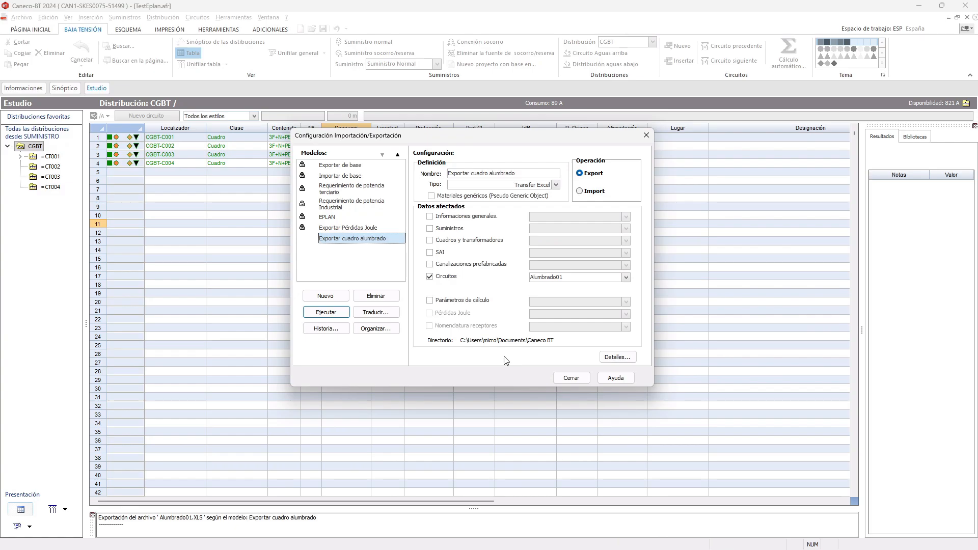
{"action": "left_click", "coordinate": [566, 379]}
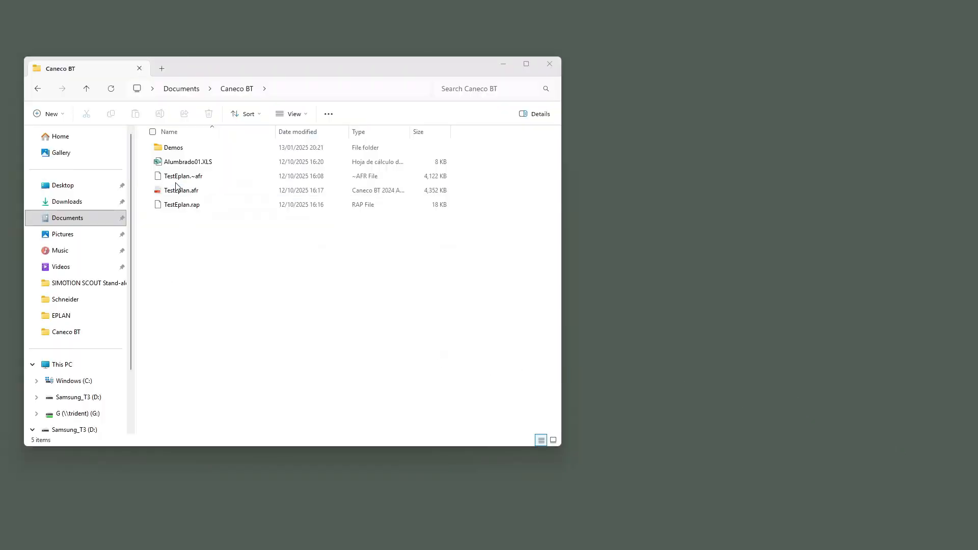
- Open the exported file Alumbrado01.XLS from the Caneco BT folder in Excel and maximize its window
{"action": "left_click", "coordinate": [186, 161]}
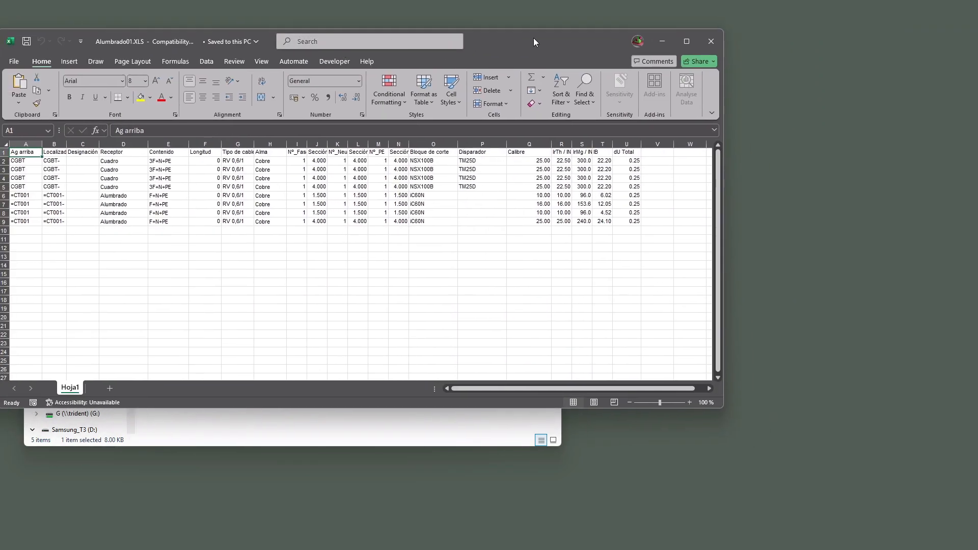
{"action": "double_click", "coordinate": [534, 38]}
{"action": "left_click", "coordinate": [161, 261]}
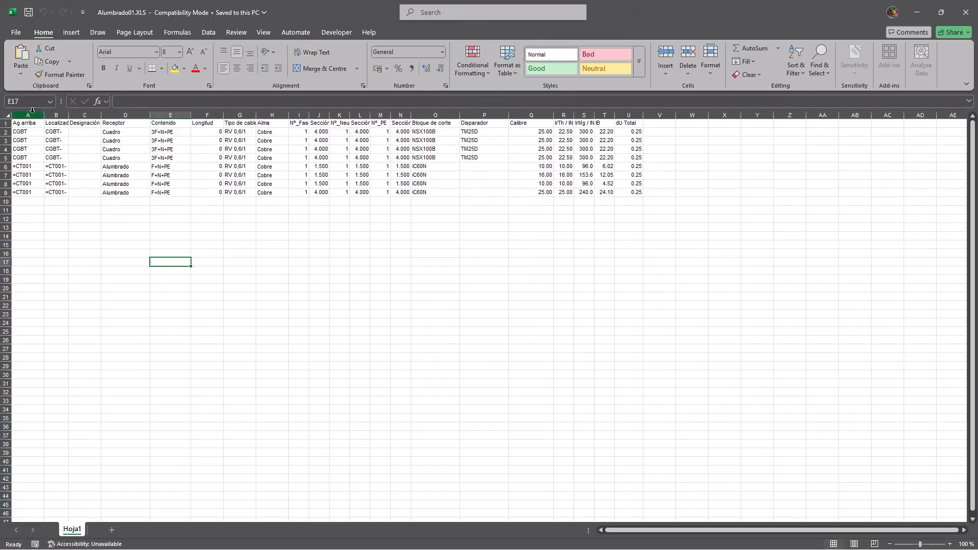
- Autofit the width of all columns in the exported worksheet
{"action": "left_click", "coordinate": [9, 115]}
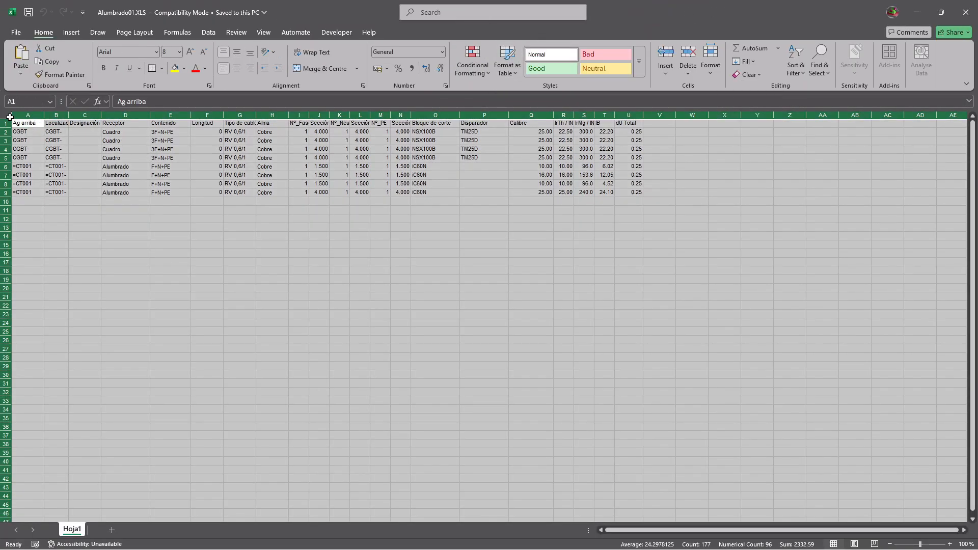
{"action": "double_click", "coordinate": [44, 117]}
{"action": "left_click", "coordinate": [202, 279]}
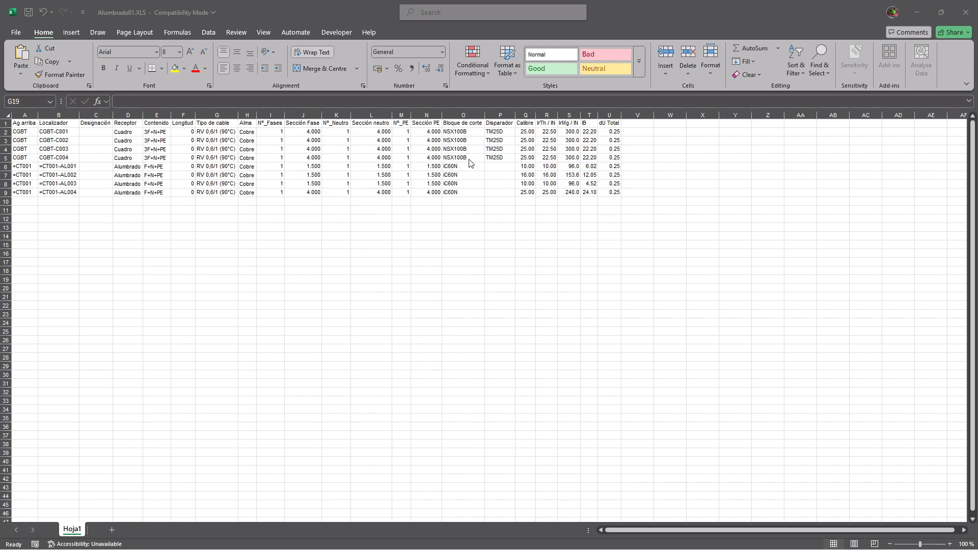
- Examine the Bloque de corte, Disparador and Calibre values of the CGBT and =CT001 circuits
{"action": "left_click", "coordinate": [471, 132]}
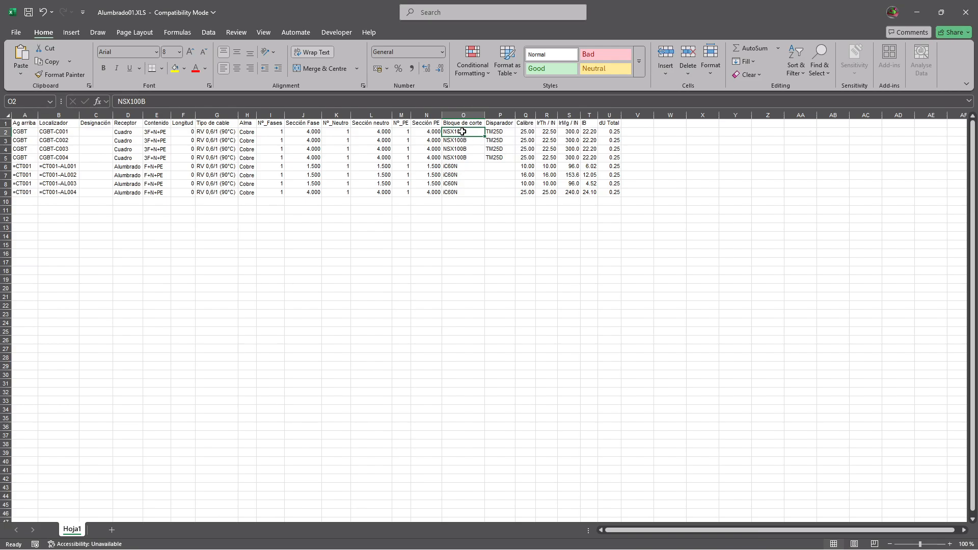
{"action": "left_click", "coordinate": [495, 133]}
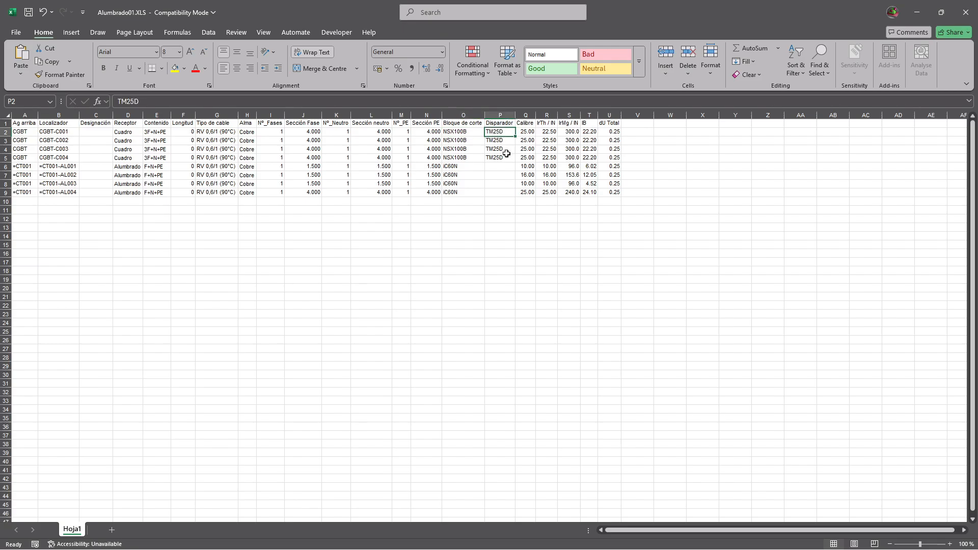
{"action": "left_click", "coordinate": [526, 133]}
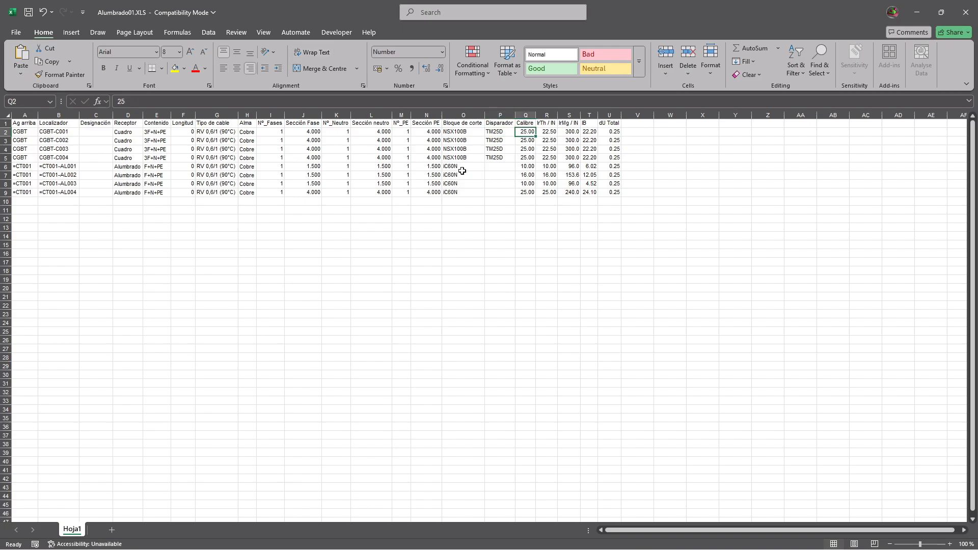
{"action": "left_click_drag", "start_coordinate": [460, 169], "coordinate": [516, 192]}
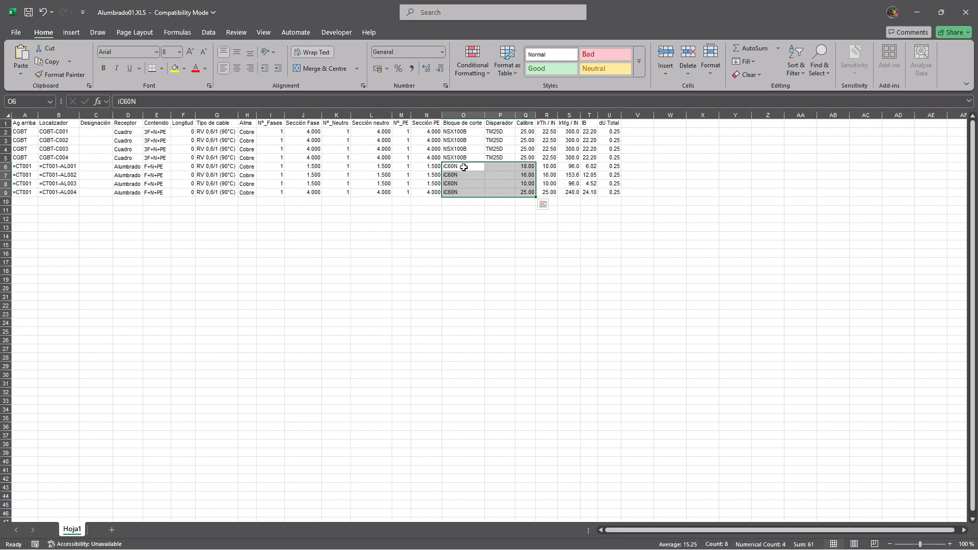
{"action": "left_click_drag", "start_coordinate": [461, 168], "coordinate": [467, 191]}
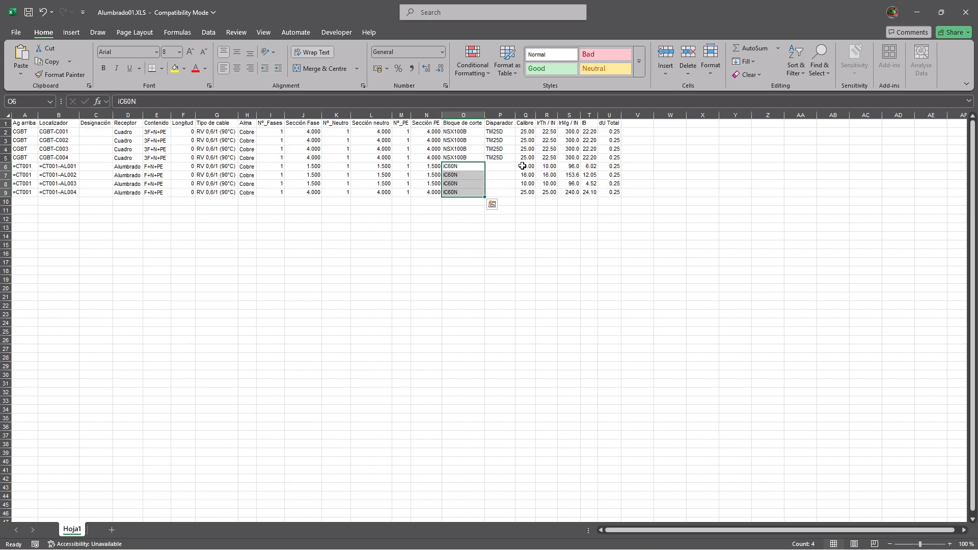
{"action": "left_click", "coordinate": [522, 166]}
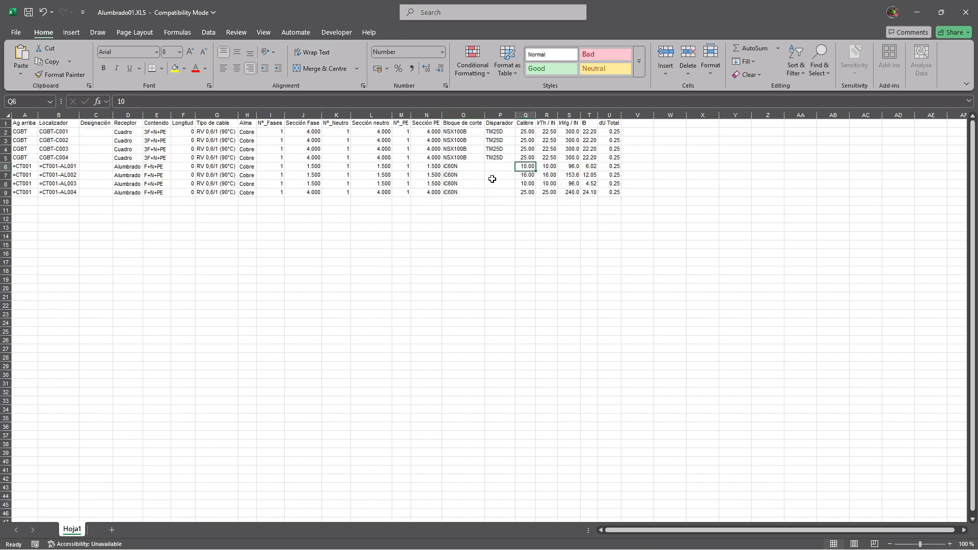
- Compare the Calibre values of the =CT001 lighting circuits and highlight their Bloque de corte, Disparador and Calibre cells
{"action": "left_click", "coordinate": [525, 176]}
{"action": "left_click", "coordinate": [525, 184]}
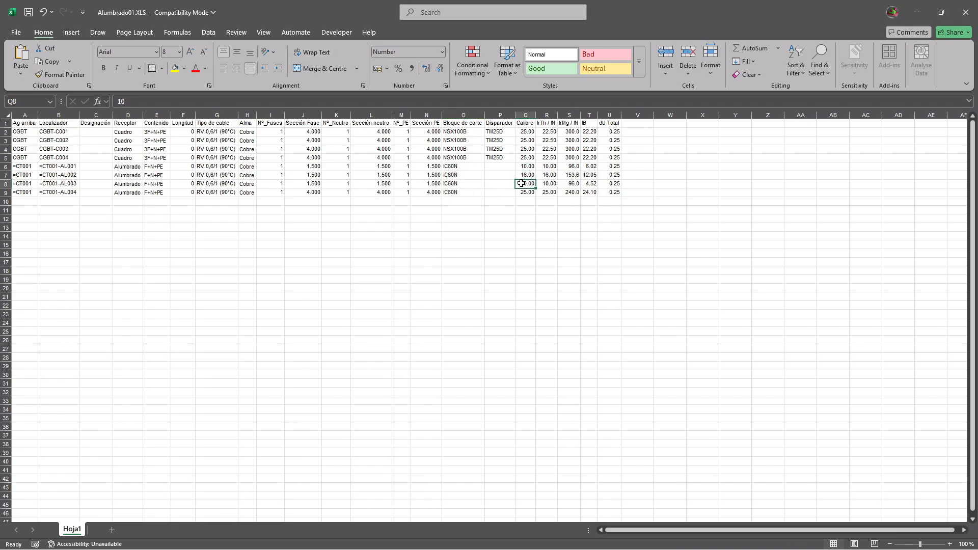
{"action": "left_click", "coordinate": [526, 194]}
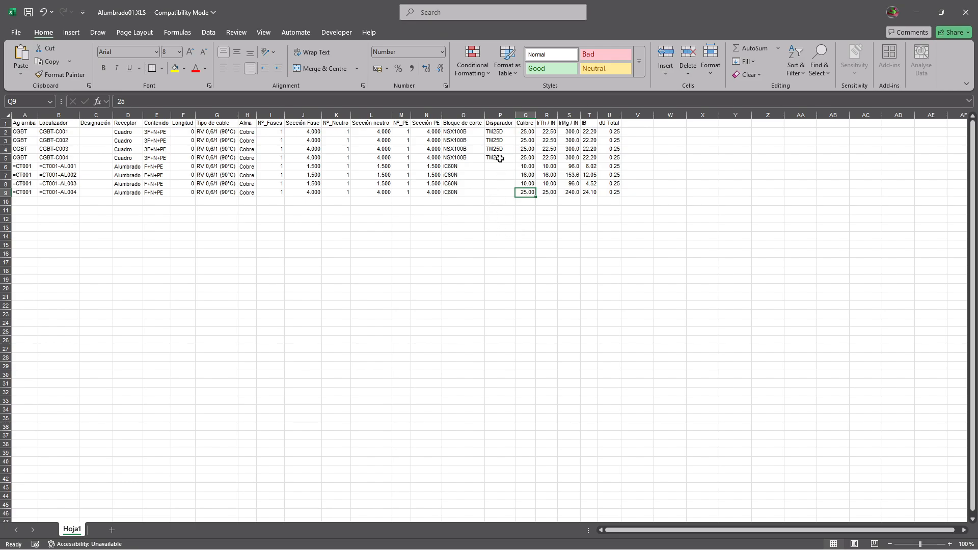
{"action": "left_click_drag", "start_coordinate": [452, 134], "coordinate": [520, 187]}
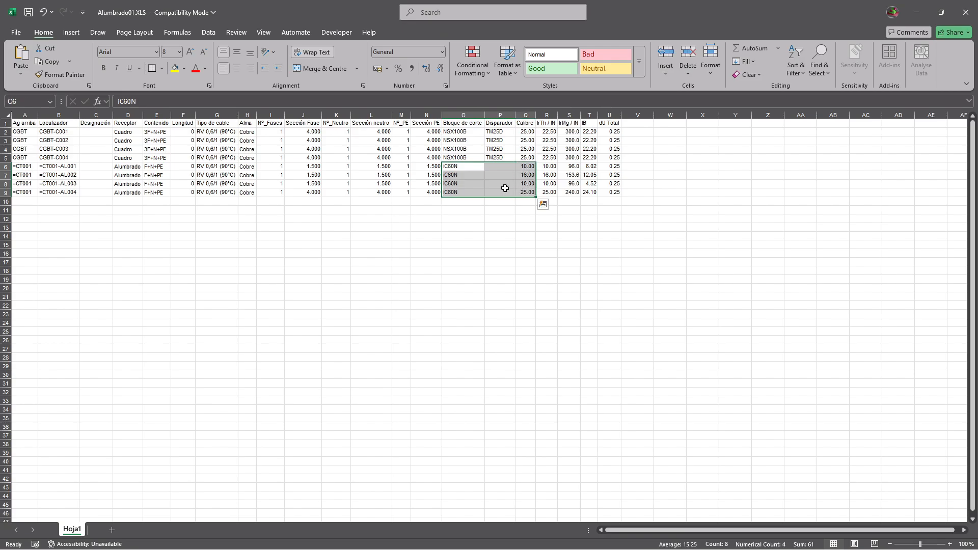
{"action": "left_click", "coordinate": [467, 222]}
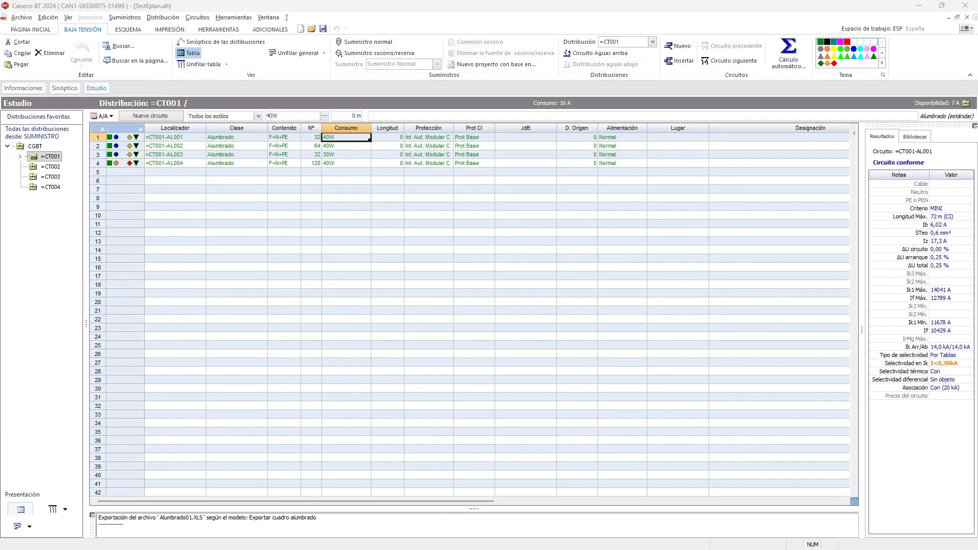
- Switch to Caneco BT, view the CGBT board's data without changing it, and expand its sub-boards in the distribution tree
{"action": "left_click", "coordinate": [36, 146]}
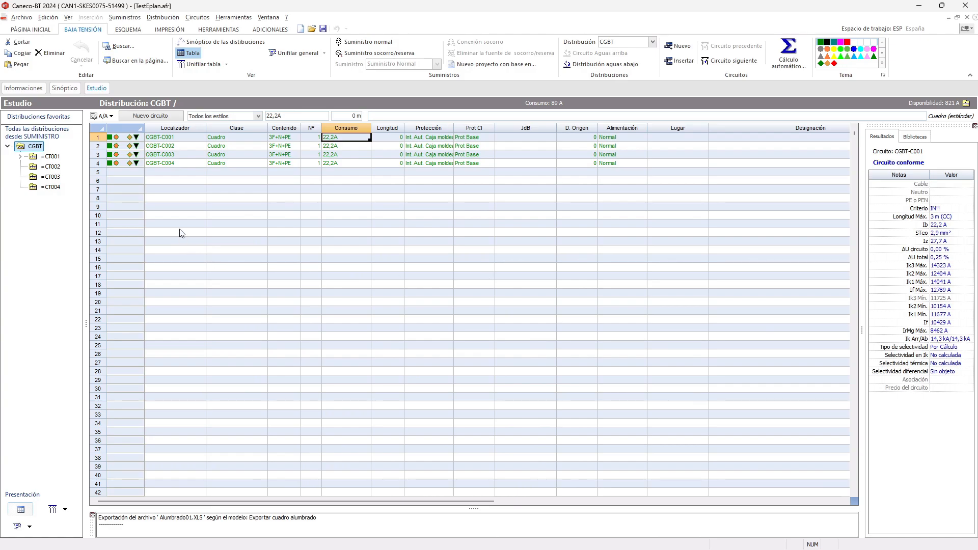
{"action": "double_click", "coordinate": [36, 147]}
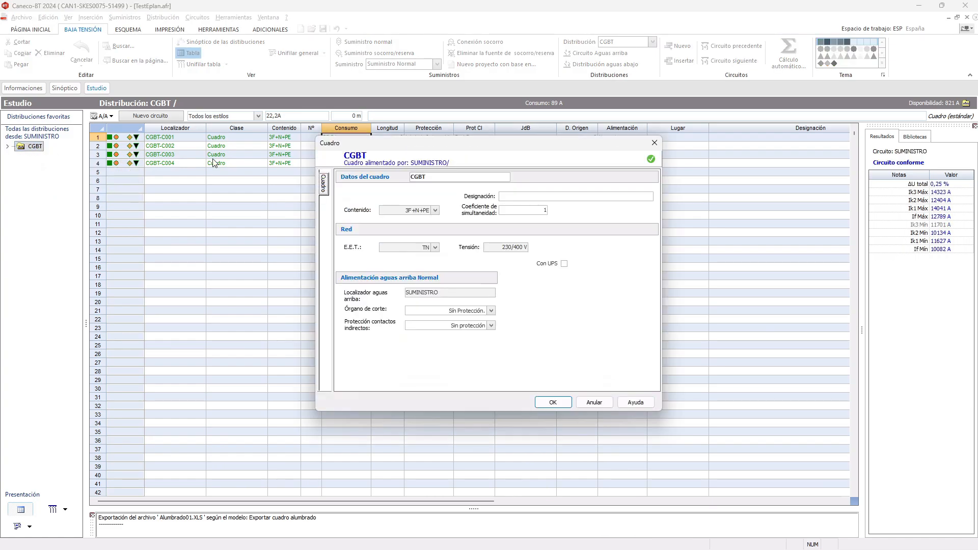
{"action": "left_click", "coordinate": [607, 402]}
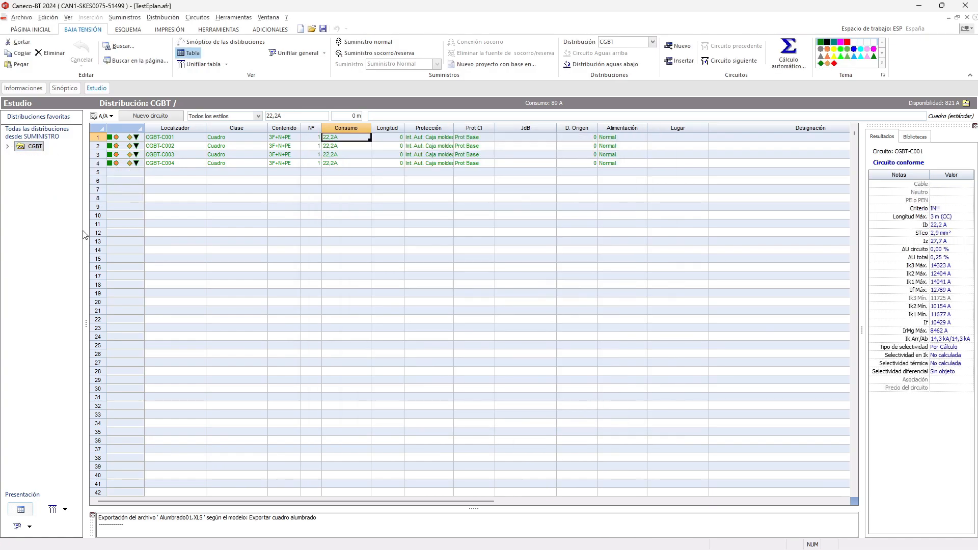
{"action": "left_click", "coordinate": [7, 146]}
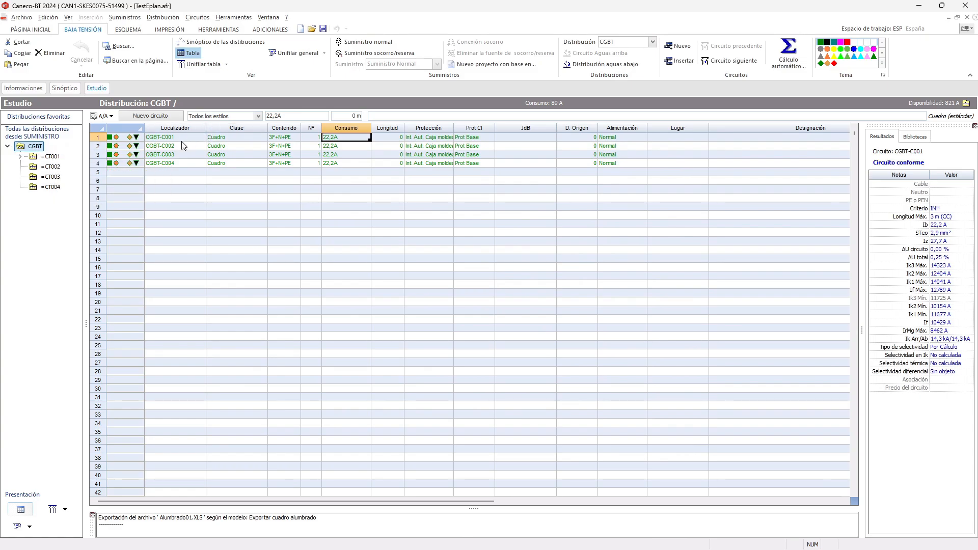
- Inspect circuit CGBT-C001 and the catalogue data sheet of its NSX100B TM25D breaker, cancelling both without changes
{"action": "left_click", "coordinate": [185, 137]}
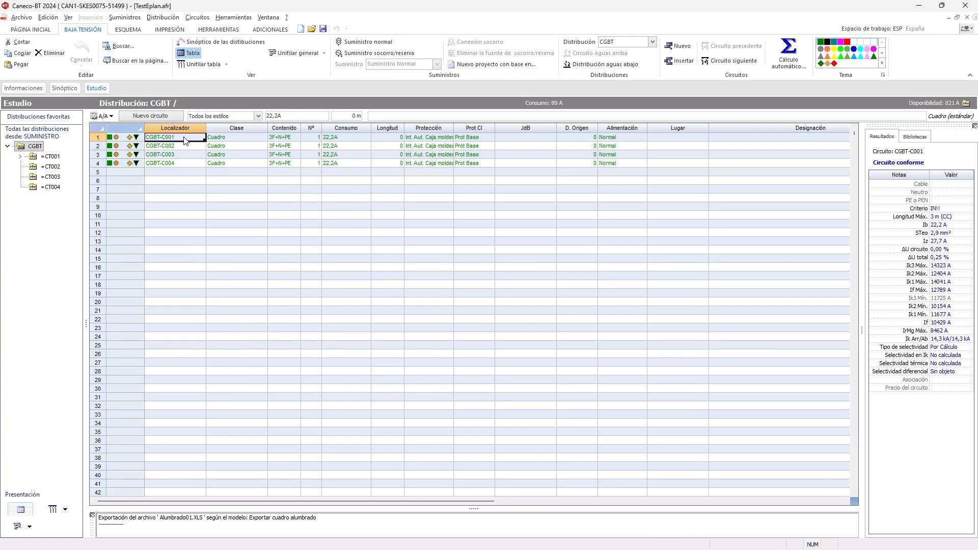
{"action": "double_click", "coordinate": [185, 139]}
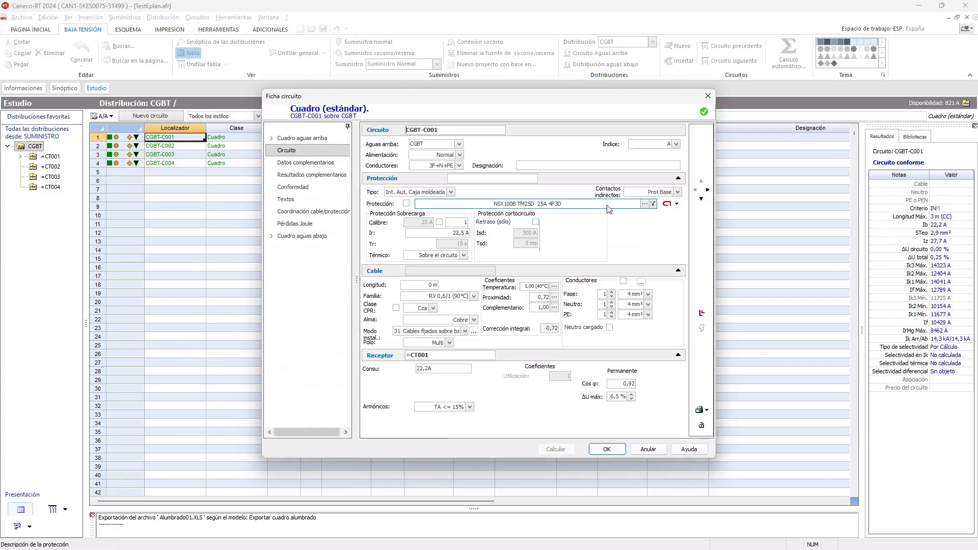
{"action": "left_click", "coordinate": [645, 204]}
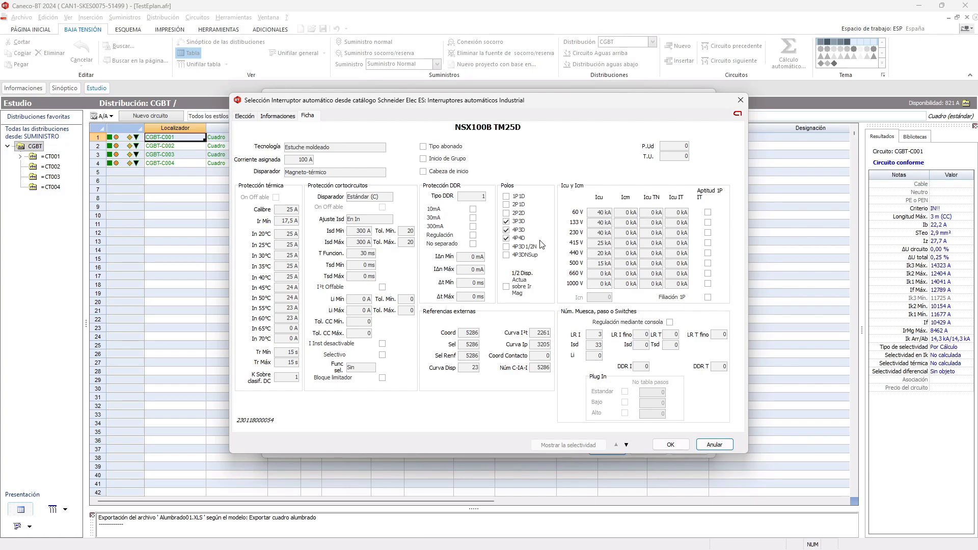
{"action": "left_click", "coordinate": [716, 445]}
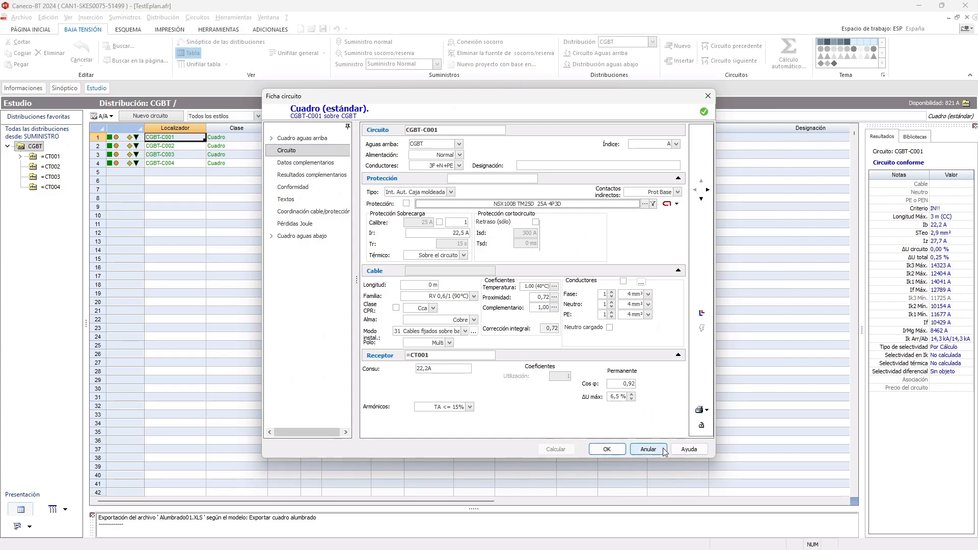
{"action": "left_click", "coordinate": [661, 449]}
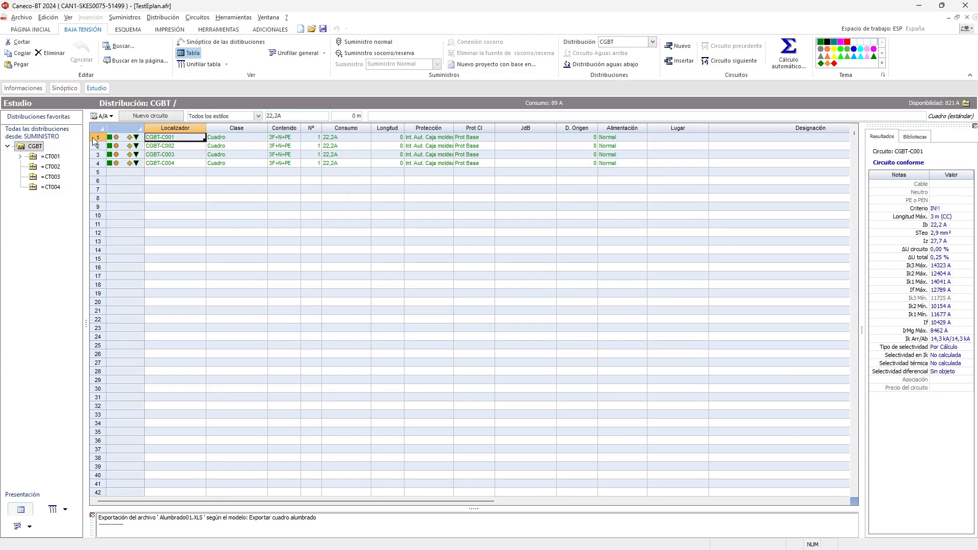
- View the =CT001 board's data without changes and check the Consumo of circuit =CT001-AL001
{"action": "double_click", "coordinate": [50, 157]}
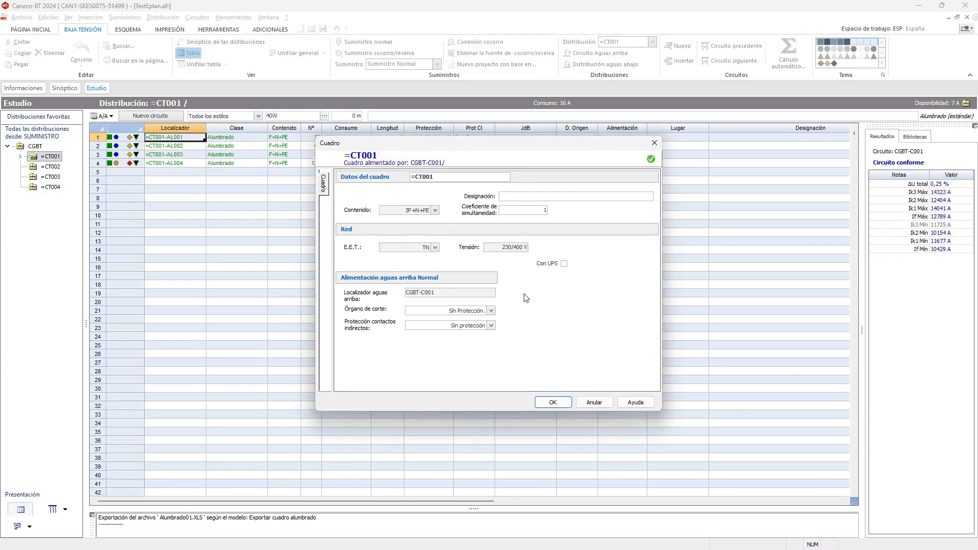
{"action": "left_click", "coordinate": [593, 402]}
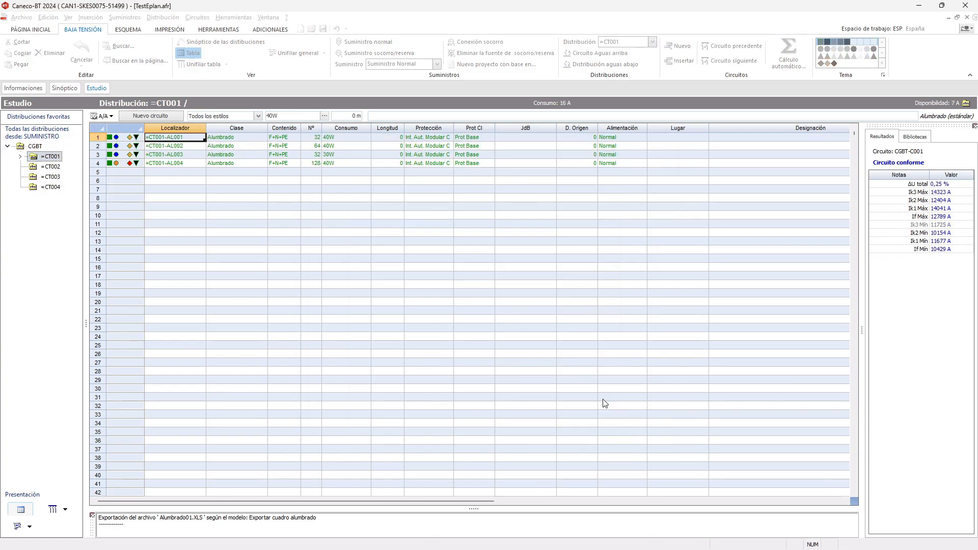
{"action": "left_click", "coordinate": [345, 137]}
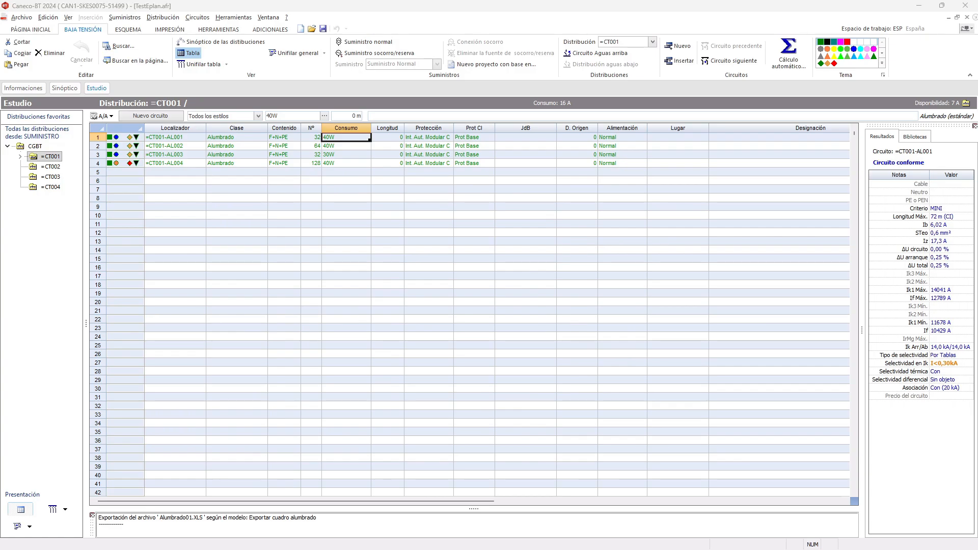
- Set the Longitud of CGBT circuits C001, C002, C003 and C004 to 10, 20, 30 and 40 m respectively
{"action": "left_click", "coordinate": [35, 146]}
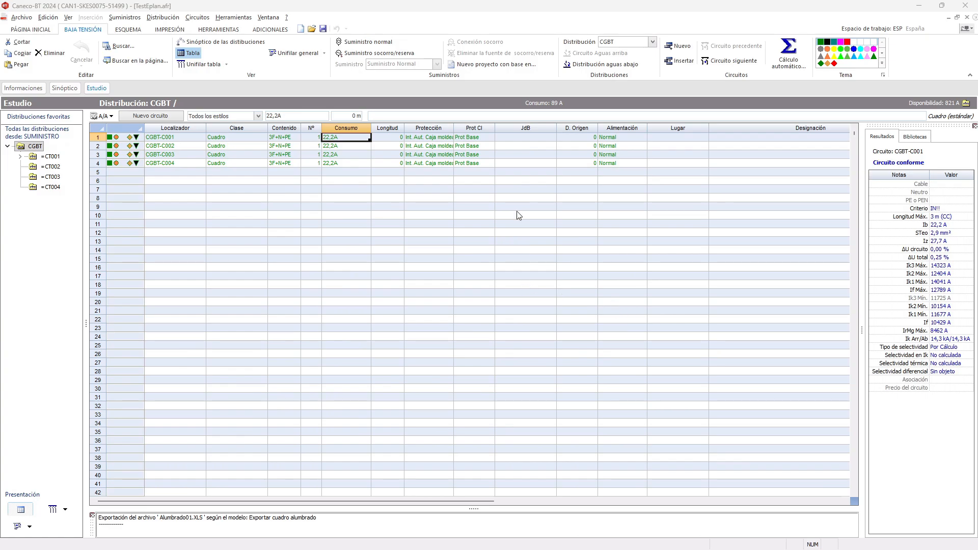
{"action": "left_click", "coordinate": [389, 138]}
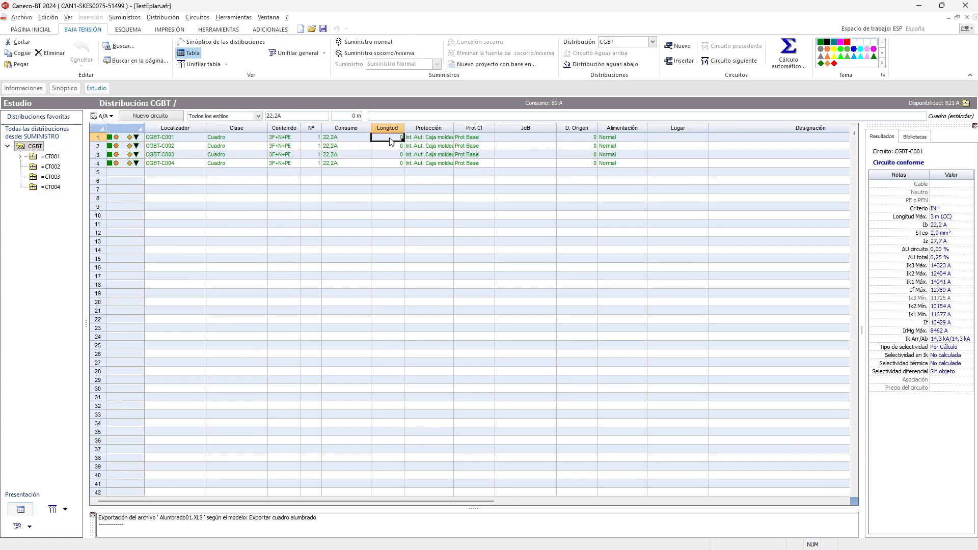
{"action": "type", "text": "2"}
{"action": "left_click", "coordinate": [391, 146]}
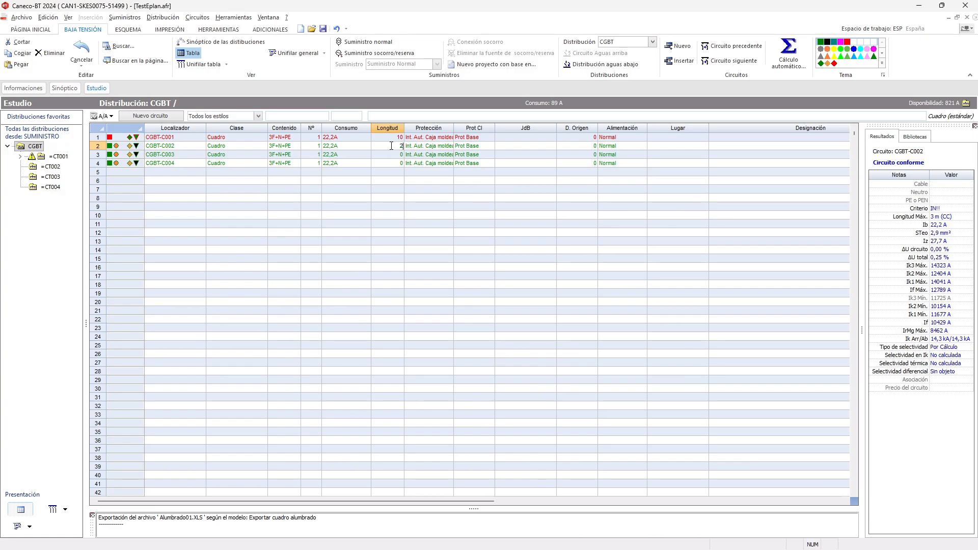
{"action": "left_click", "coordinate": [395, 155]}
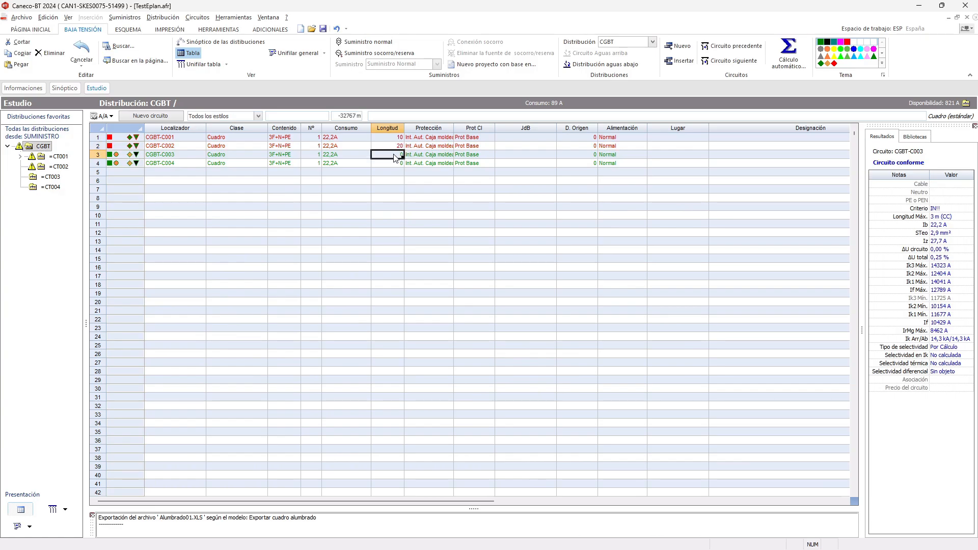
{"action": "type", "text": "30"}
{"action": "left_click", "coordinate": [388, 164]}
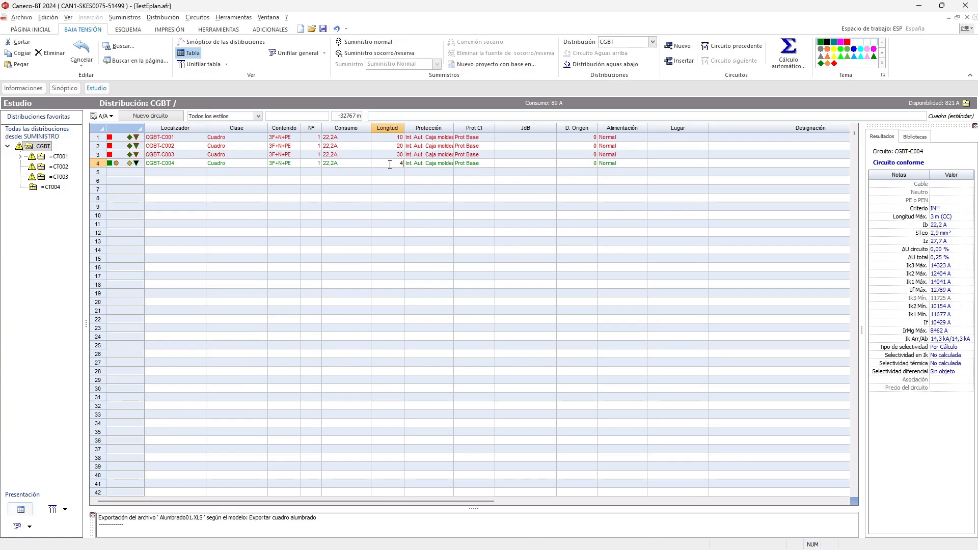
{"action": "left_click", "coordinate": [396, 199]}
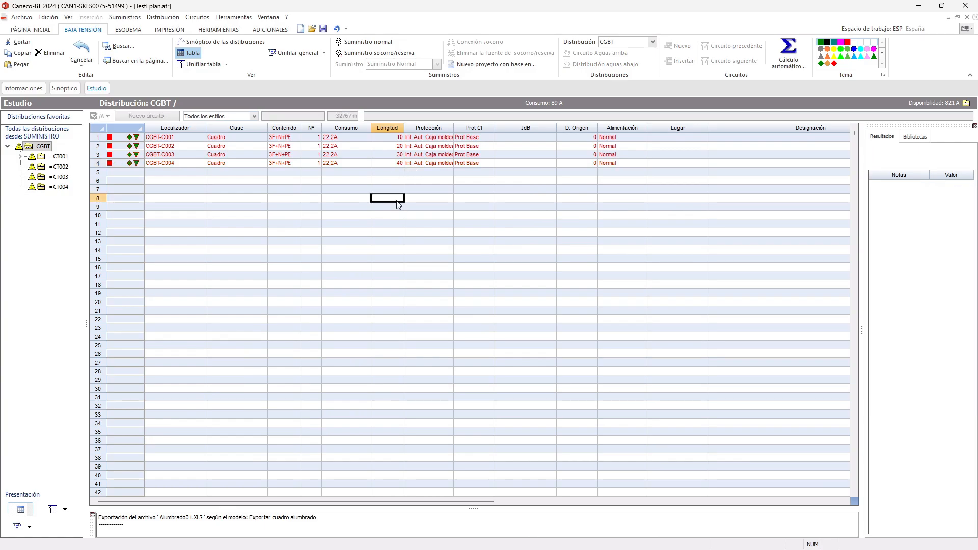
- Run a complete automatic calculation of the installation, accept the power balance and close the global calculation
{"action": "right_click", "coordinate": [332, 206]}
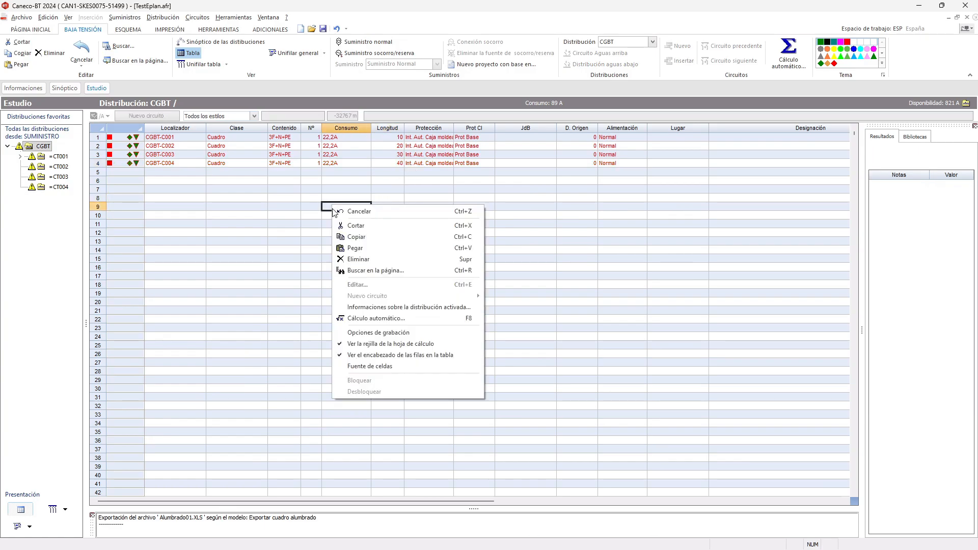
{"action": "left_click", "coordinate": [392, 318]}
{"action": "left_click", "coordinate": [466, 377]}
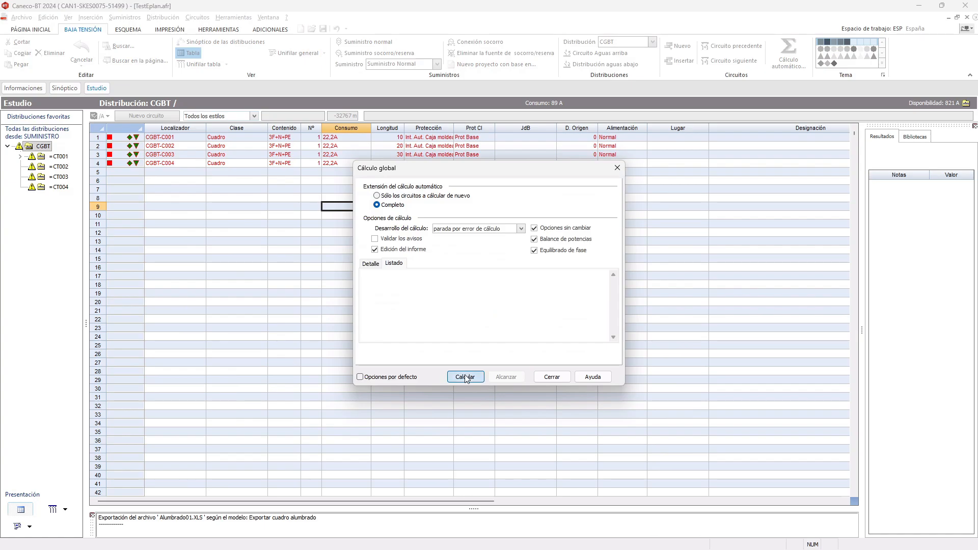
{"action": "left_click", "coordinate": [685, 462]}
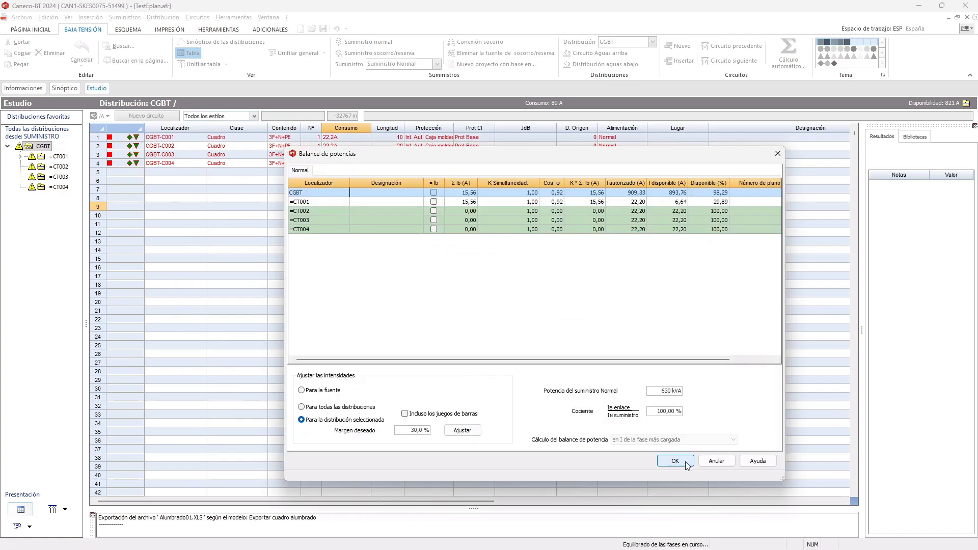
{"action": "left_click", "coordinate": [654, 440]}
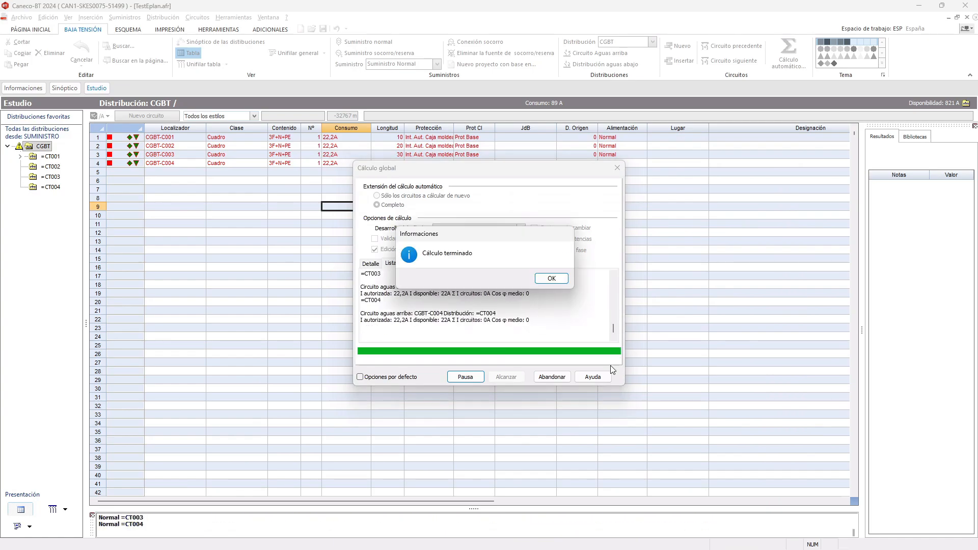
{"action": "left_click", "coordinate": [564, 279]}
{"action": "left_click", "coordinate": [552, 377]}
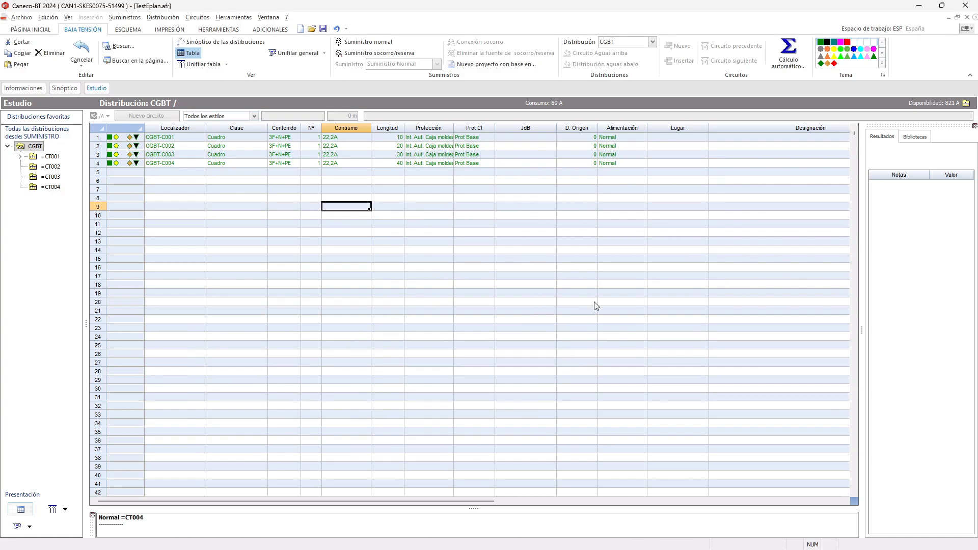
- Review the calculated cable, voltage drop and short-circuit results of circuits CGBT-C001 to CGBT-C004 one by one
{"action": "left_click", "coordinate": [504, 140]}
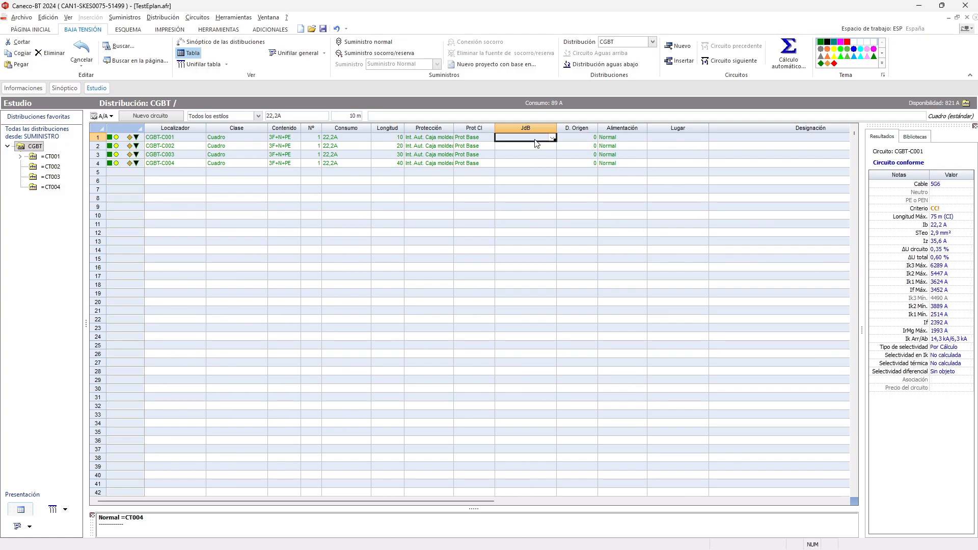
{"action": "left_click", "coordinate": [529, 147]}
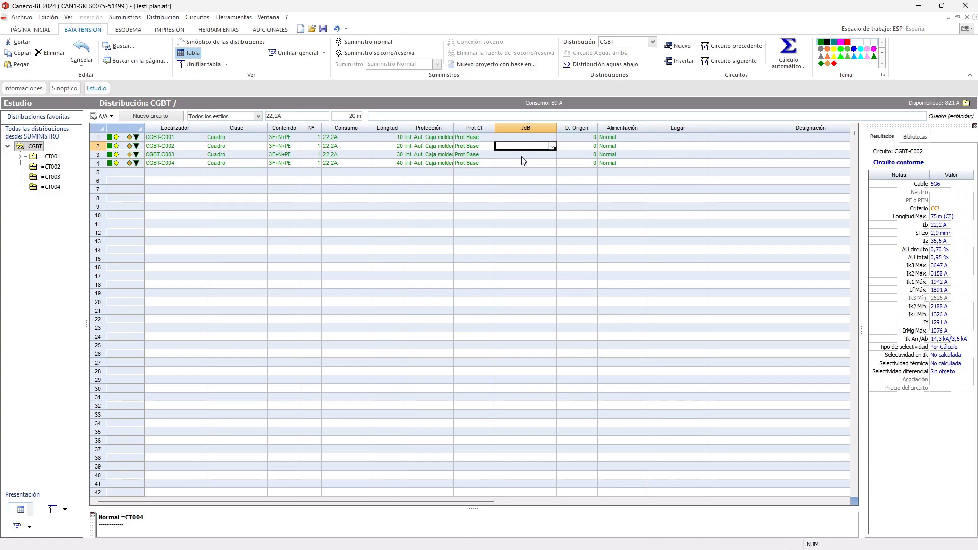
{"action": "left_click", "coordinate": [524, 155]}
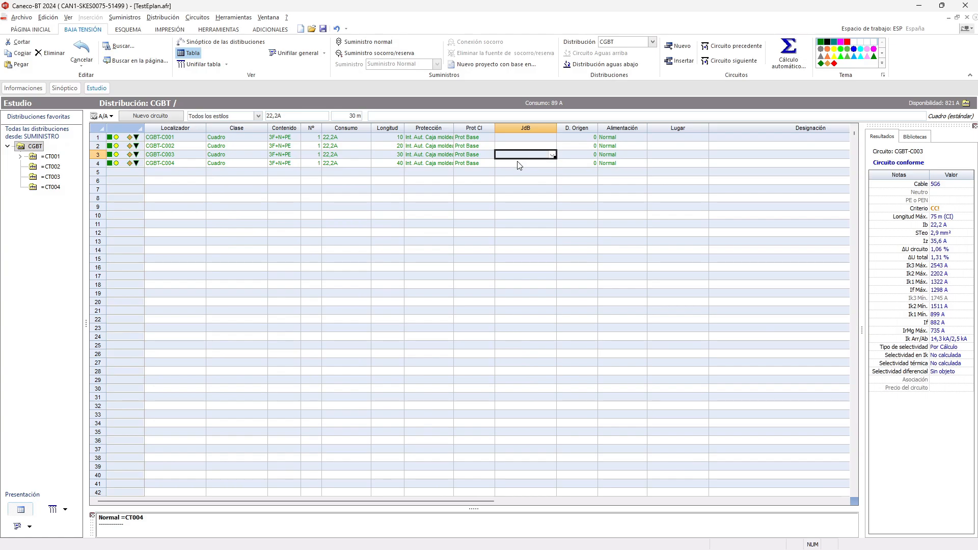
{"action": "left_click", "coordinate": [517, 164]}
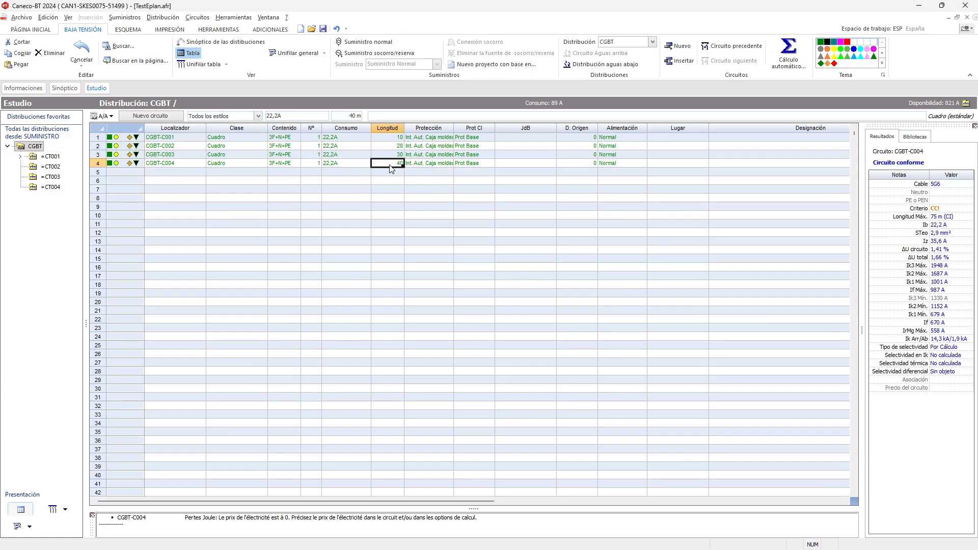
- Set the cable length of circuit CGBT-C004 to 5 m in its circuit sheet and recalculate the circuit
{"action": "double_click", "coordinate": [390, 166]}
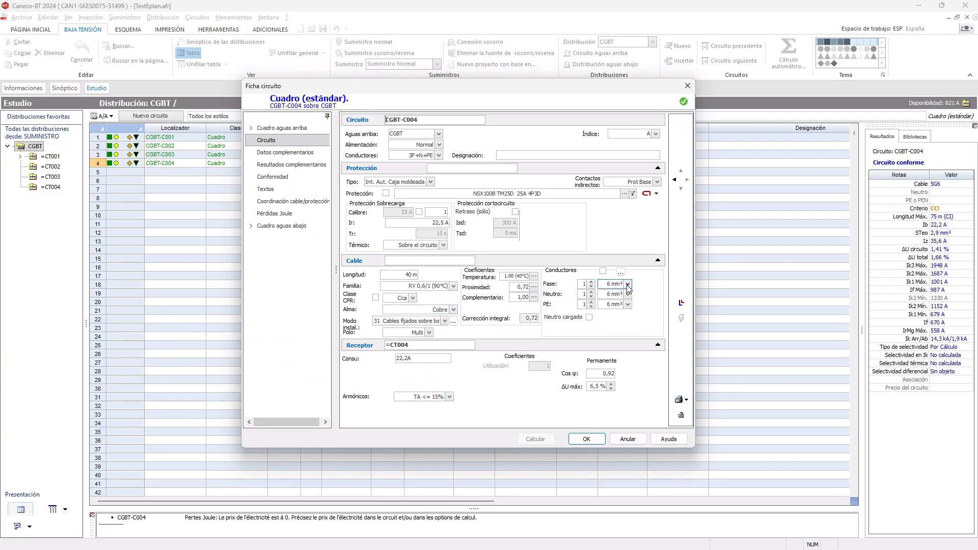
{"action": "left_click", "coordinate": [415, 274]}
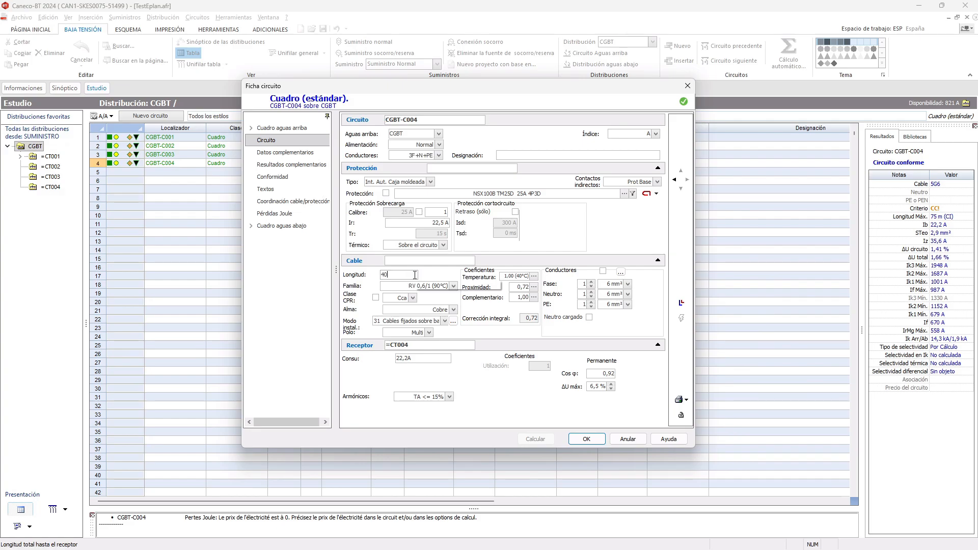
{"action": "key", "text": "BackSpace"}
{"action": "key", "text": "BackSpace"}
{"action": "type", "text": "5"}
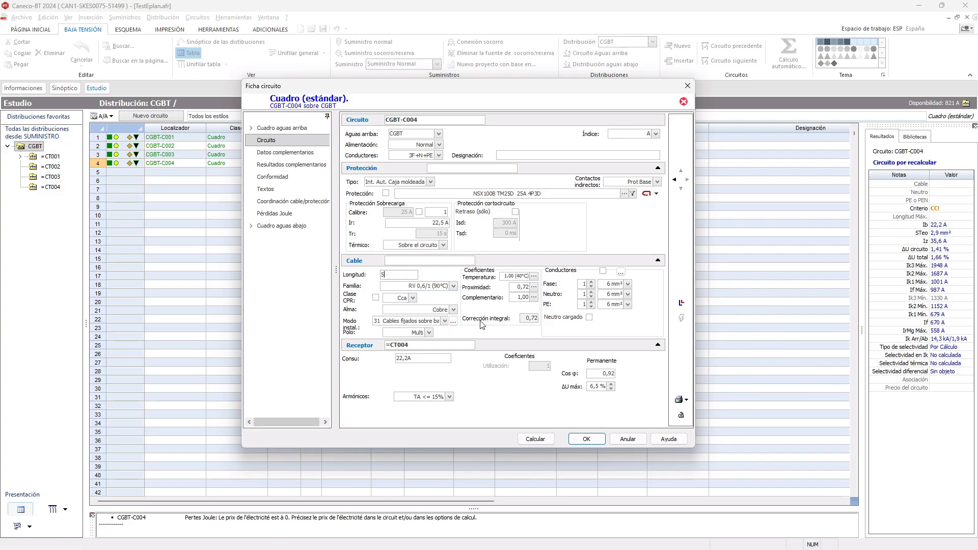
{"action": "left_click", "coordinate": [536, 440]}
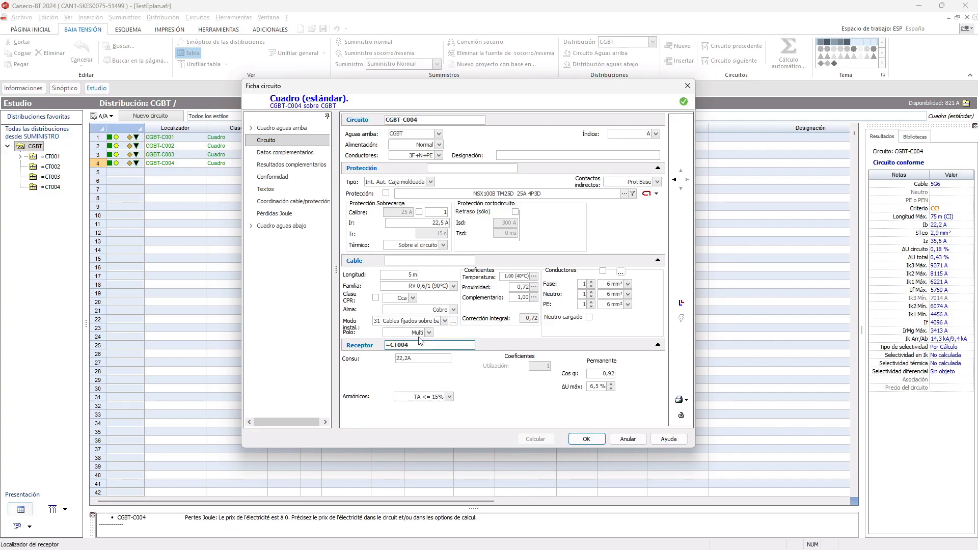
- Set the cable length of circuit CGBT-C004 to 1 m in its circuit sheet and recalculate the circuit
{"action": "left_click", "coordinate": [393, 275]}
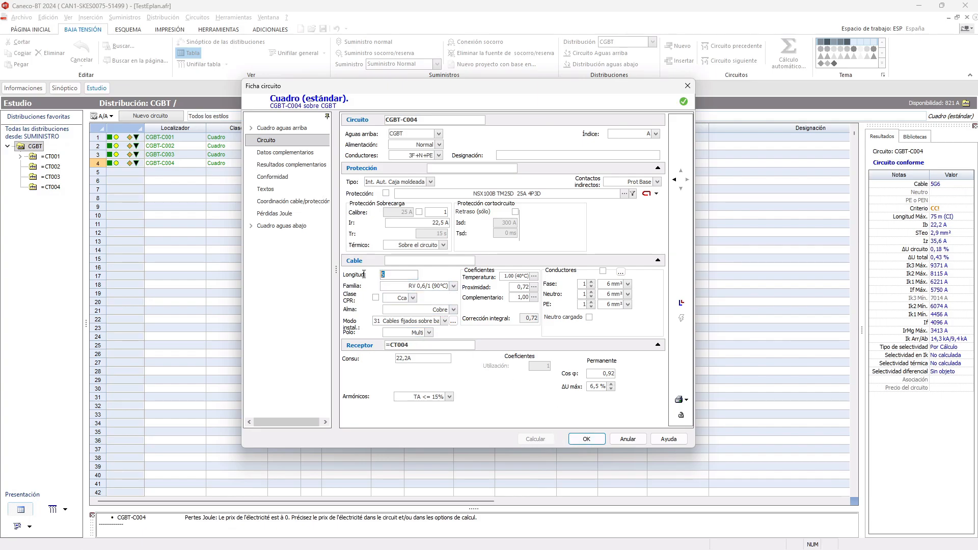
{"action": "type", "text": "1"}
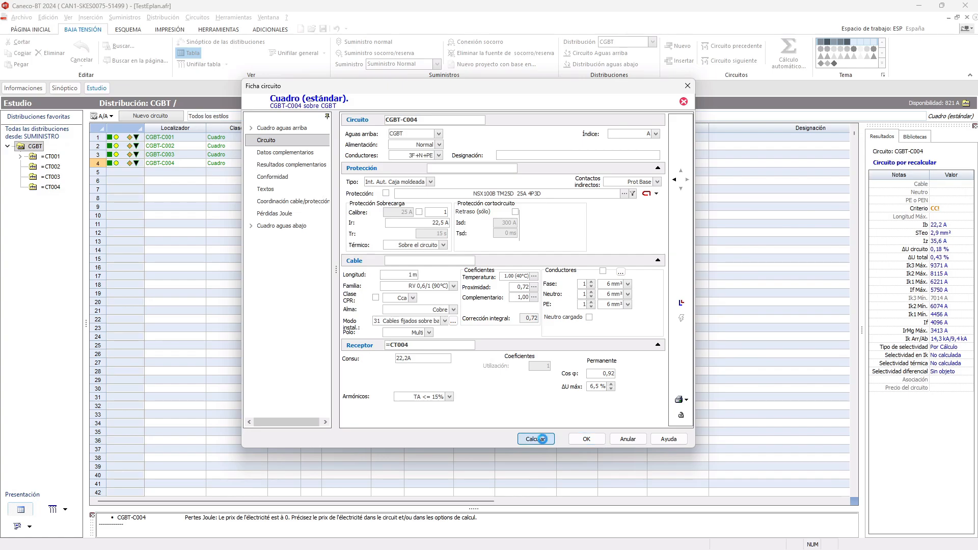
{"action": "left_click", "coordinate": [542, 439]}
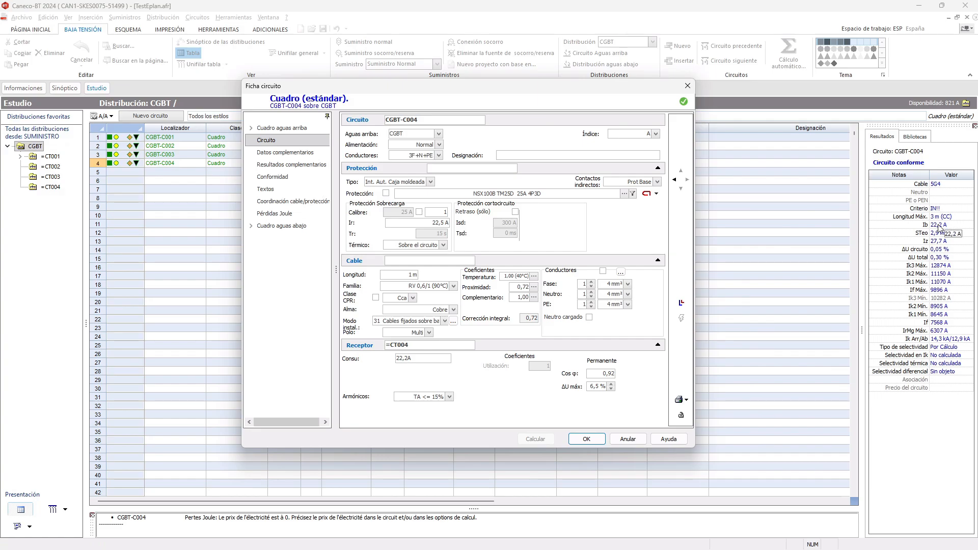
- Set the cable length of circuit CGBT-C004 to 80 m, recalculate the circuit and check its limiting criterion
{"action": "left_click", "coordinate": [415, 275]}
{"action": "type", "text": "80"}
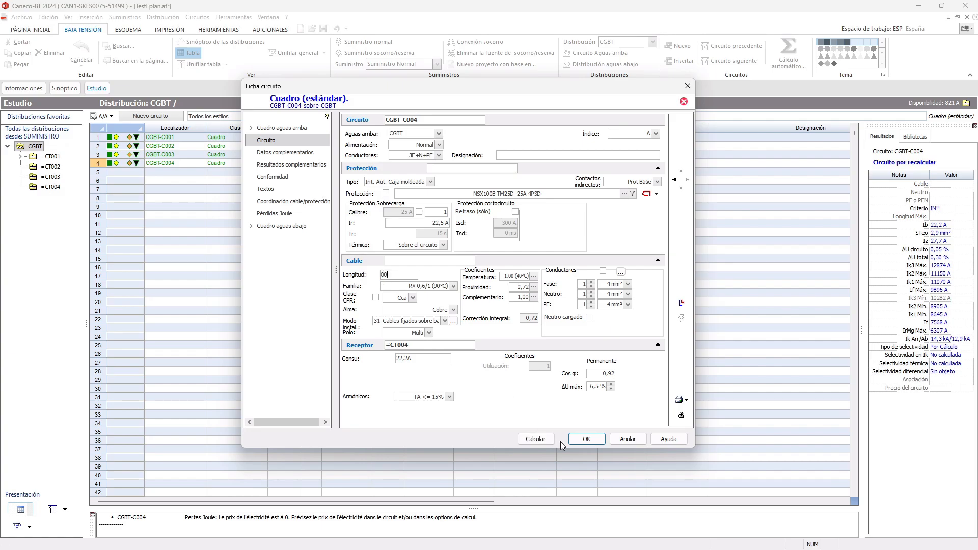
{"action": "left_click", "coordinate": [543, 441]}
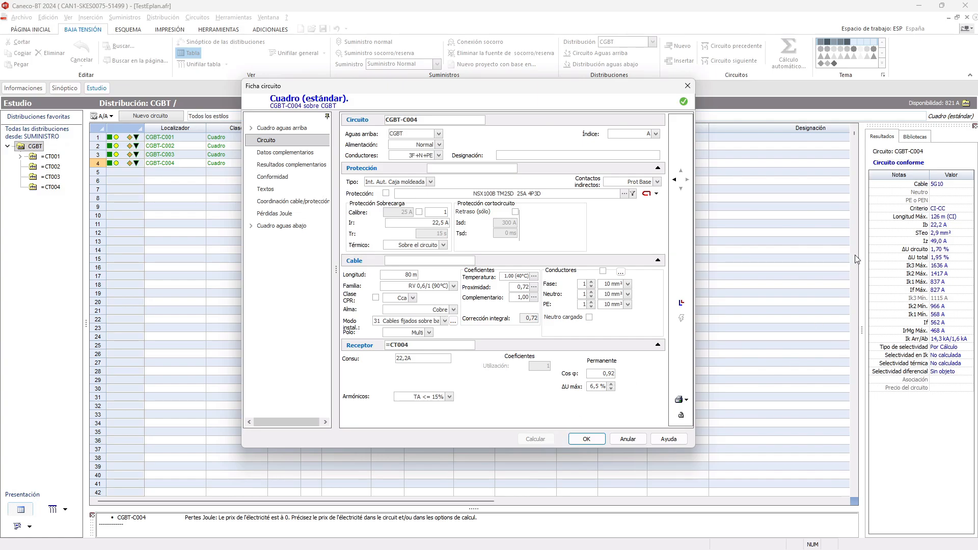
{"action": "mouse_move", "coordinate": [940, 213]}
- Set the indirect contact protection of circuit CGBT-C004 to Dif.300mA and recalculate the circuit
{"action": "left_click", "coordinate": [657, 182]}
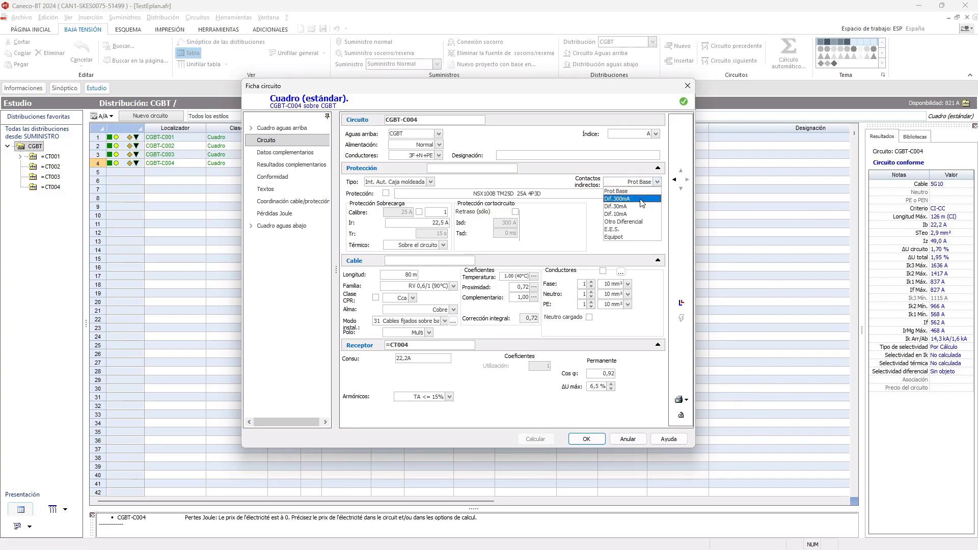
{"action": "left_click", "coordinate": [641, 199]}
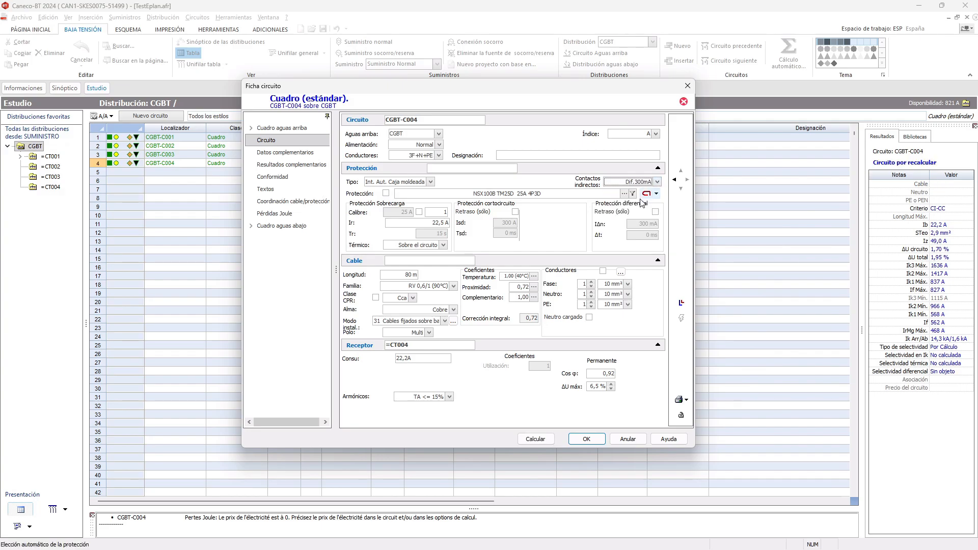
{"action": "left_click", "coordinate": [530, 440]}
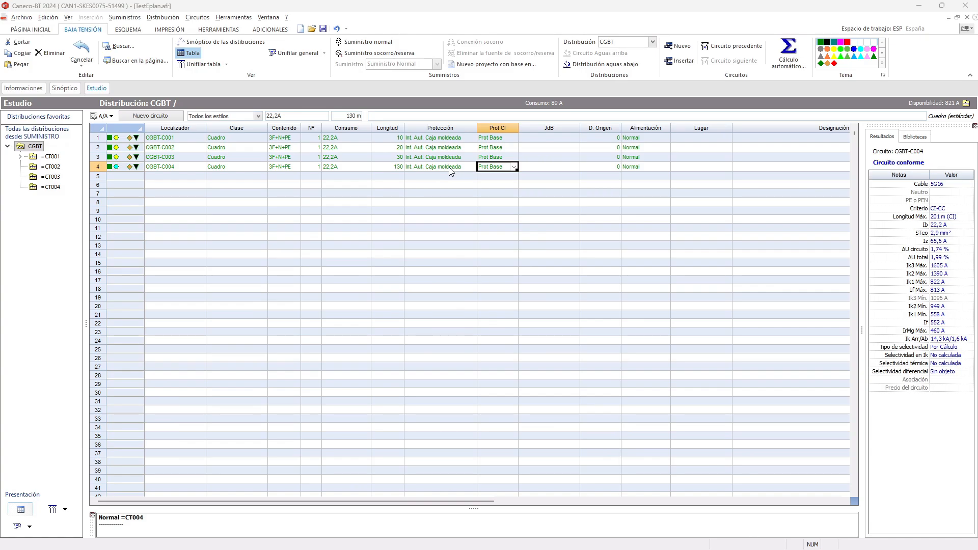
- Set the Longitud of CGBT-C004 to 200 m in the circuit table and run an automatic calculation of only the circuits needing recalculation
{"action": "left_click", "coordinate": [400, 168]}
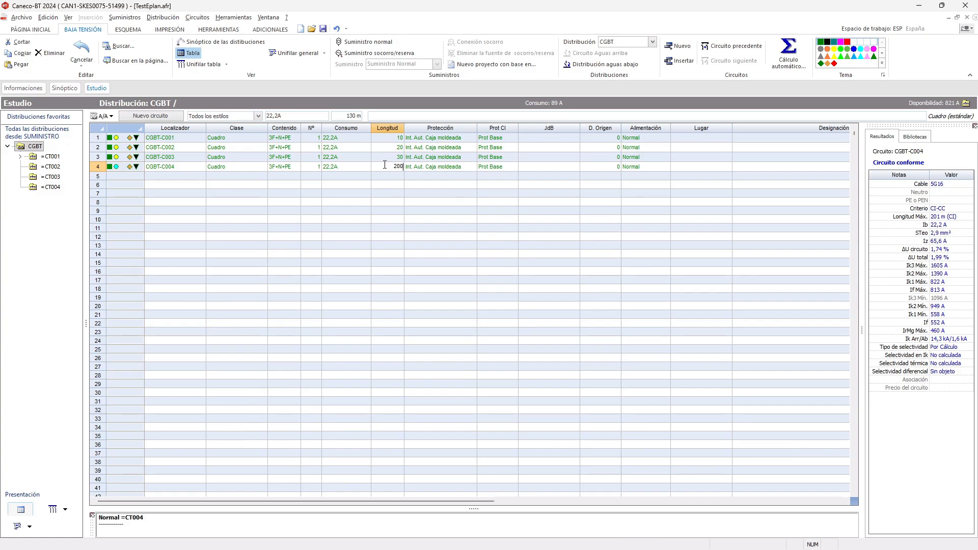
{"action": "left_click", "coordinate": [389, 185]}
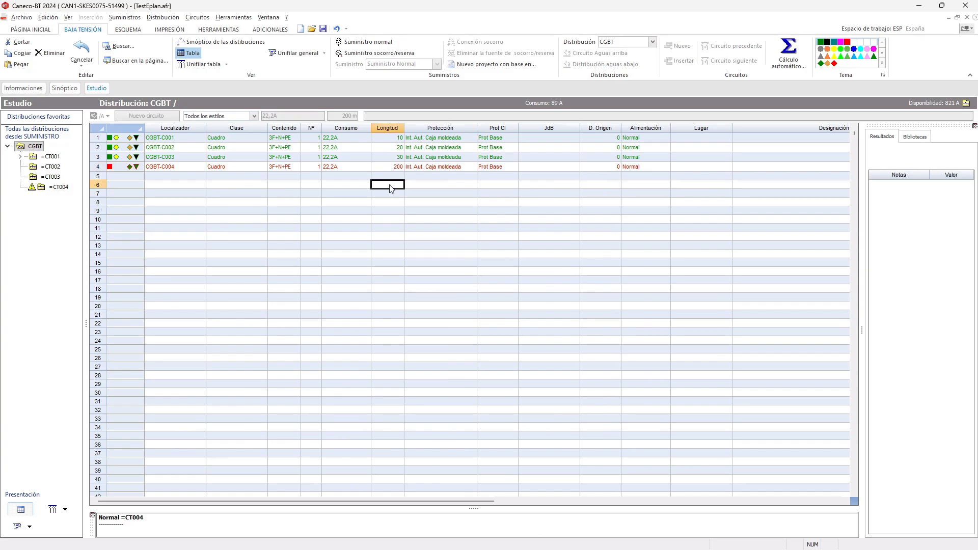
{"action": "right_click", "coordinate": [396, 182]}
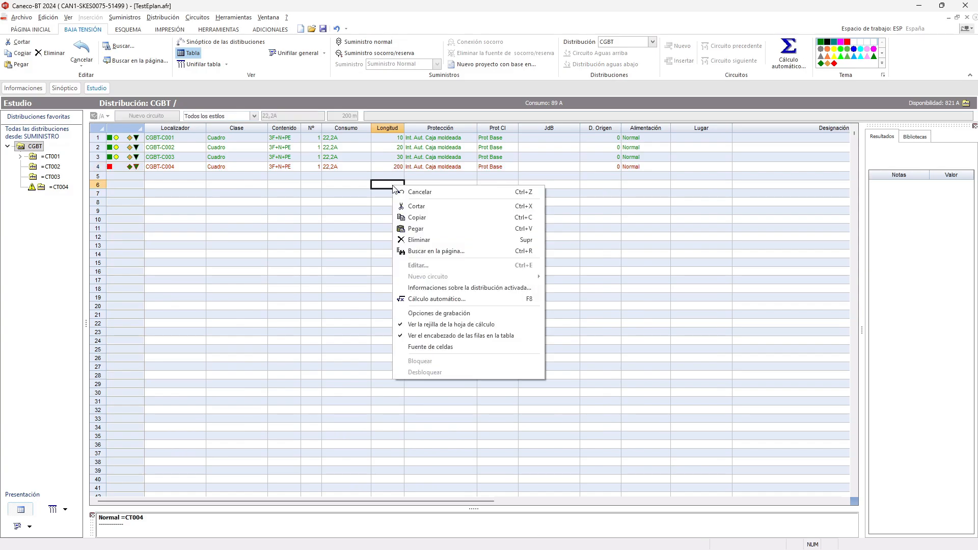
{"action": "left_click", "coordinate": [446, 301]}
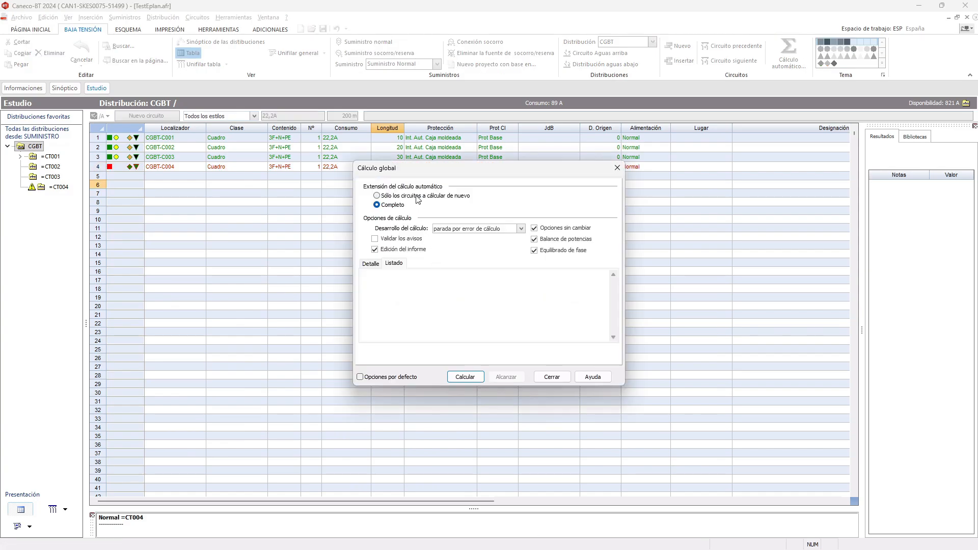
{"action": "left_click", "coordinate": [465, 377]}
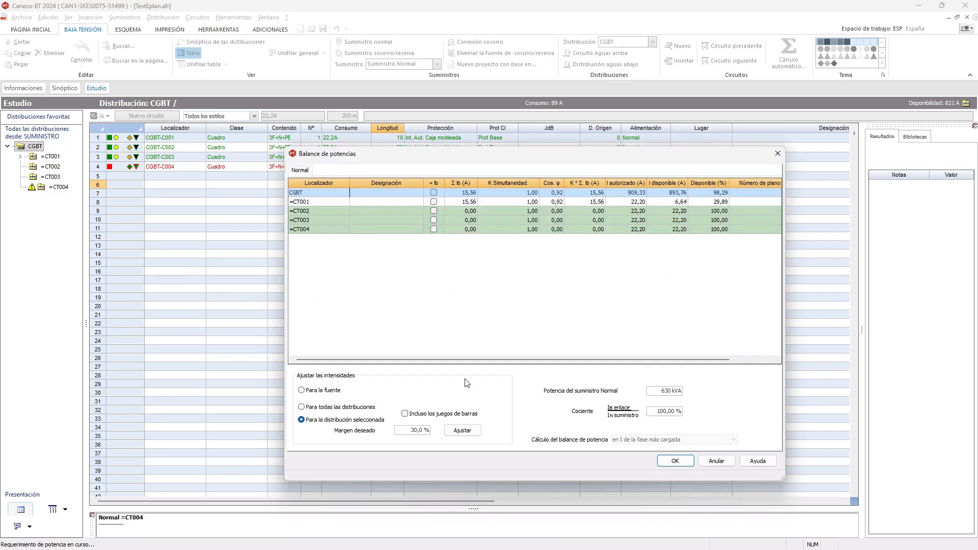
{"action": "left_click", "coordinate": [674, 460]}
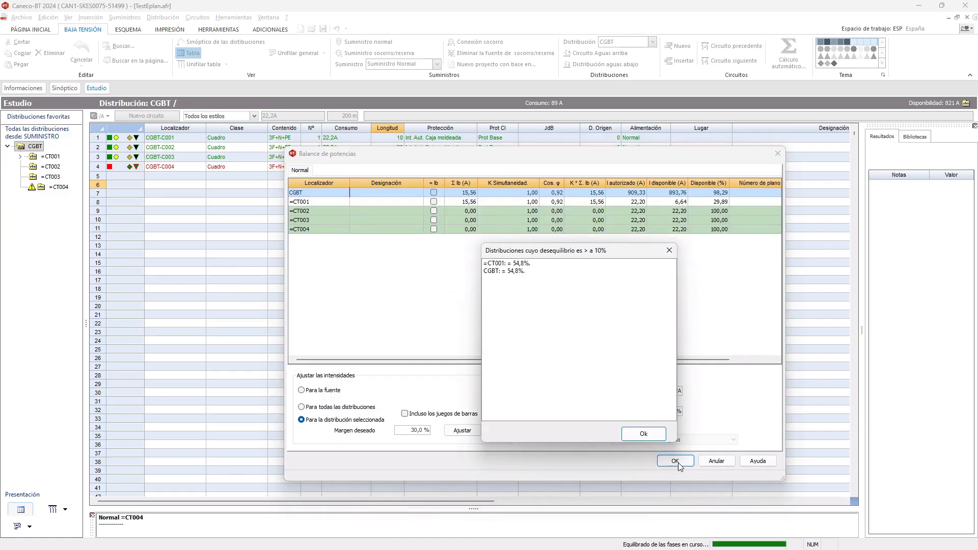
{"action": "left_click", "coordinate": [652, 433]}
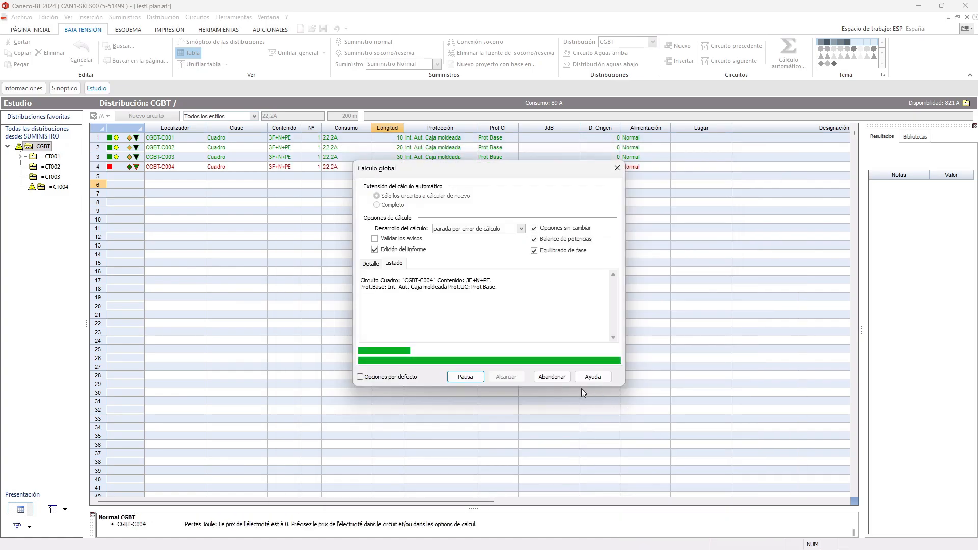
{"action": "left_click", "coordinate": [552, 279]}
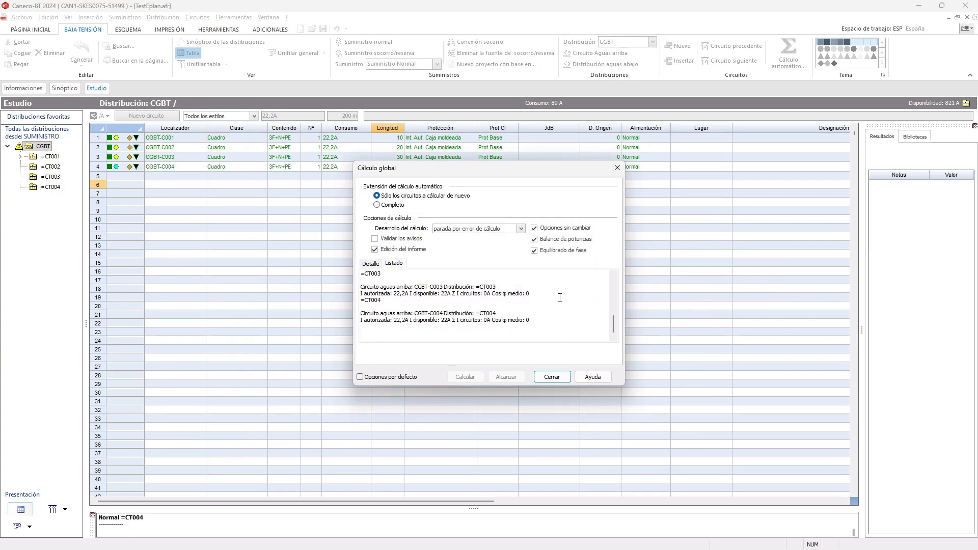
{"action": "left_click", "coordinate": [551, 378]}
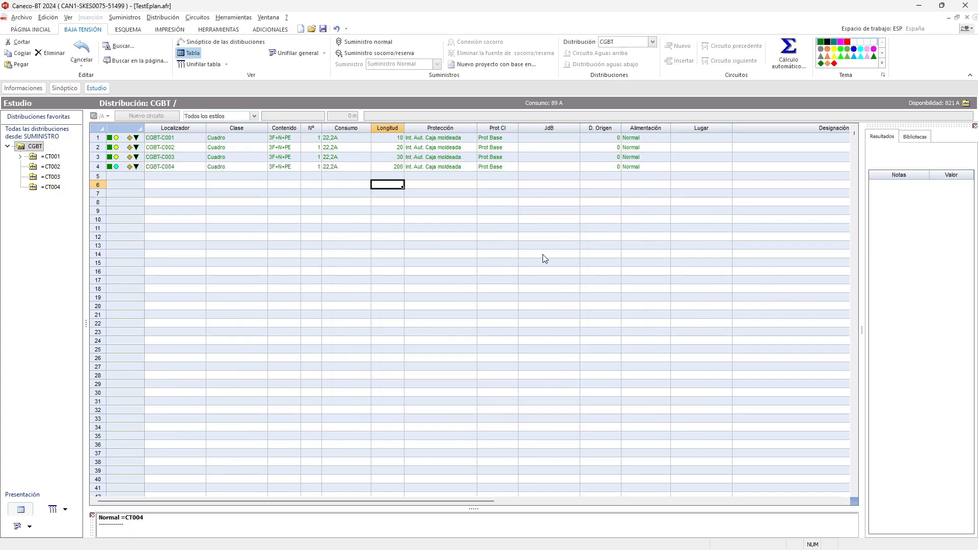
{"action": "left_click", "coordinate": [507, 168]}
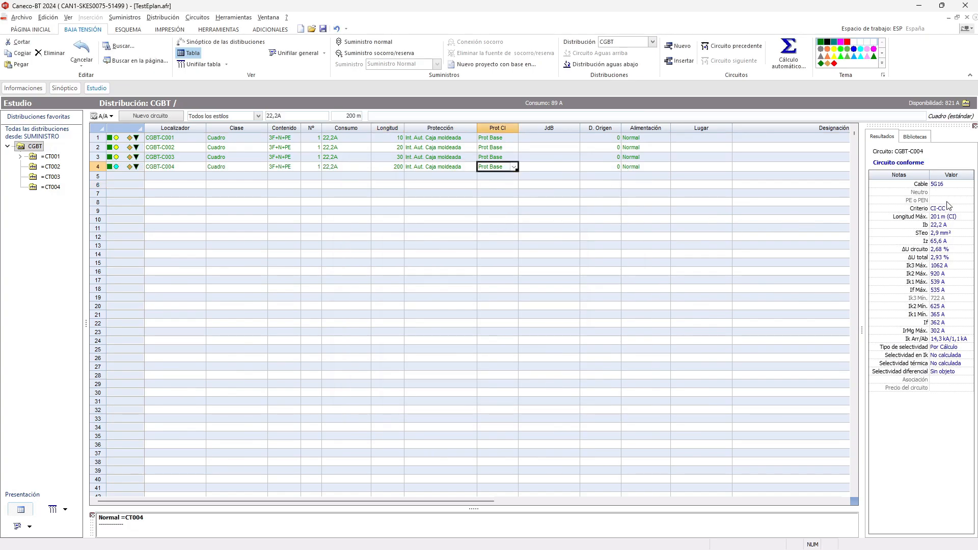
- Set the Longitud of CGBT-C004 to 205 m in the circuit table and automatically calculate only the circuits needing recalculation, accepting the power balance
{"action": "left_click", "coordinate": [393, 169]}
{"action": "type", "text": "205"}
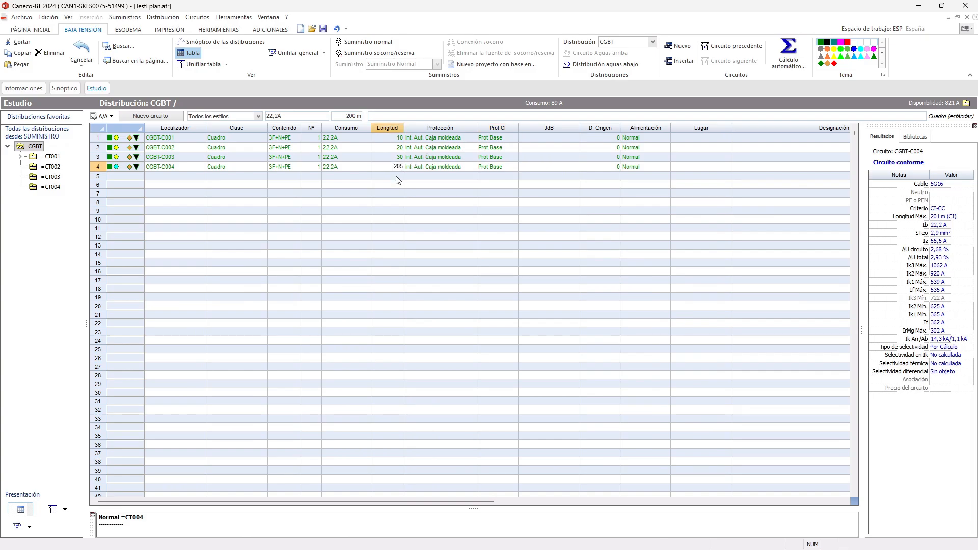
{"action": "key", "text": "Return"}
{"action": "right_click", "coordinate": [397, 176]}
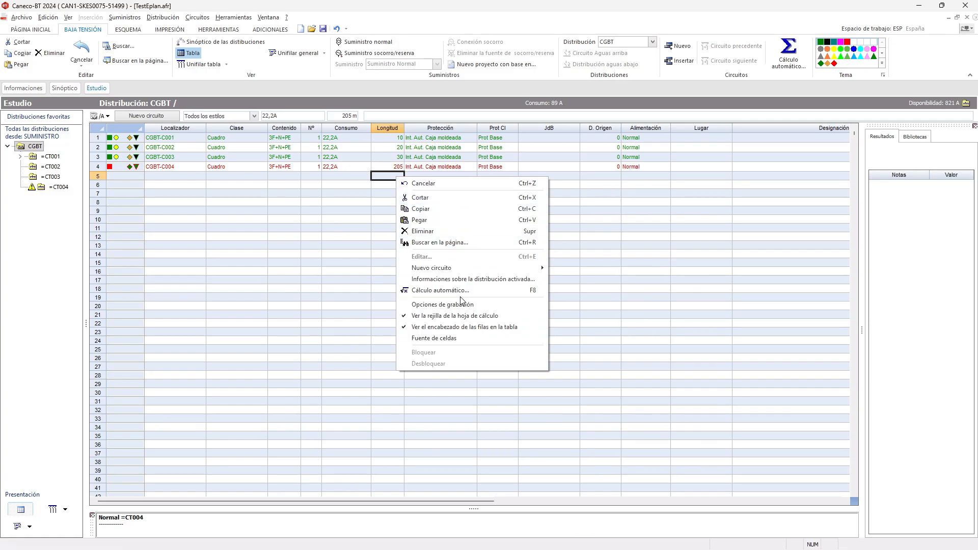
{"action": "left_click", "coordinate": [460, 288]}
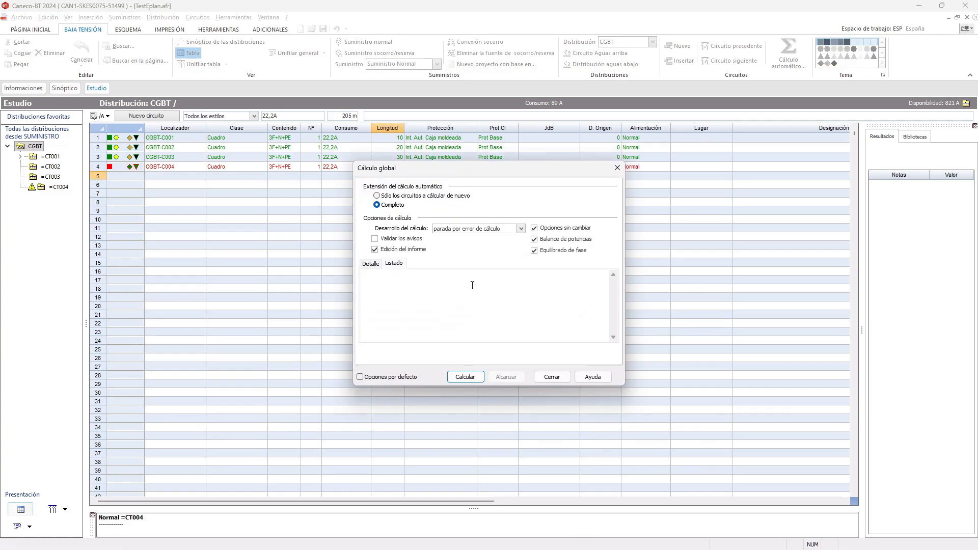
{"action": "left_click", "coordinate": [428, 199]}
{"action": "left_click", "coordinate": [476, 378]}
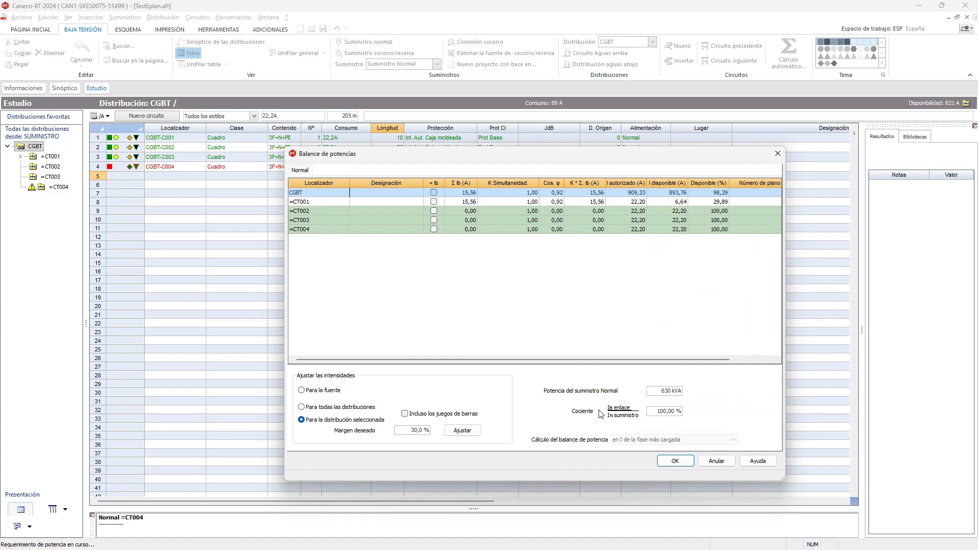
{"action": "left_click", "coordinate": [687, 463]}
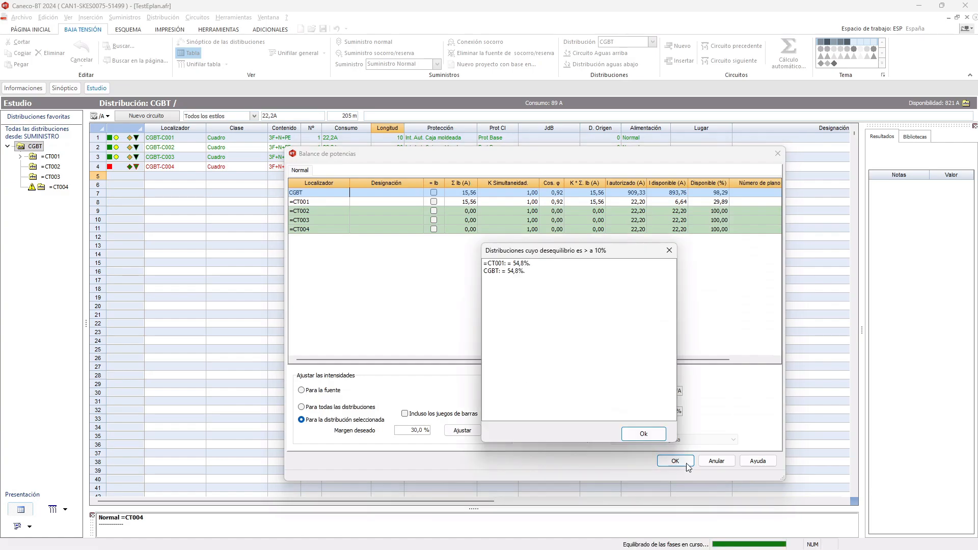
{"action": "left_click", "coordinate": [656, 436]}
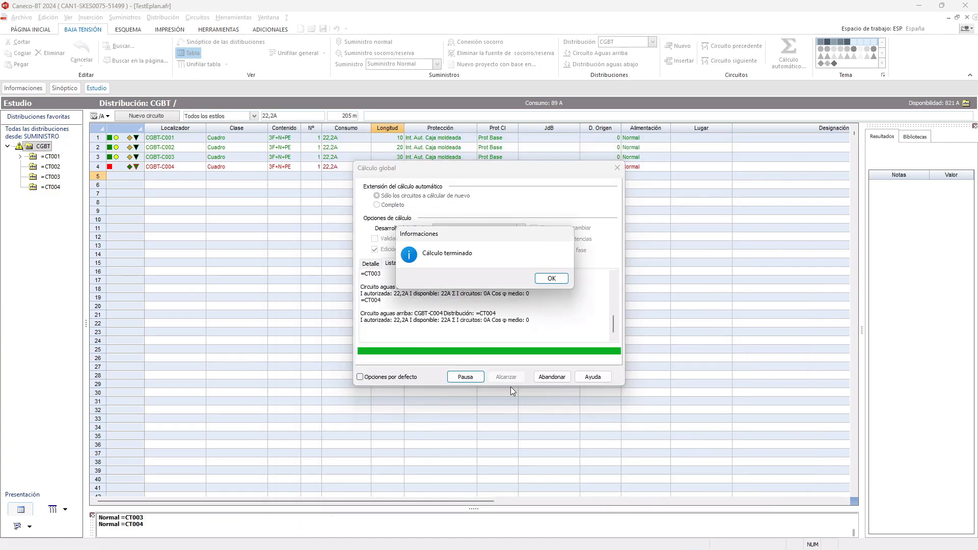
{"action": "left_click", "coordinate": [551, 278]}
{"action": "left_click", "coordinate": [551, 377]}
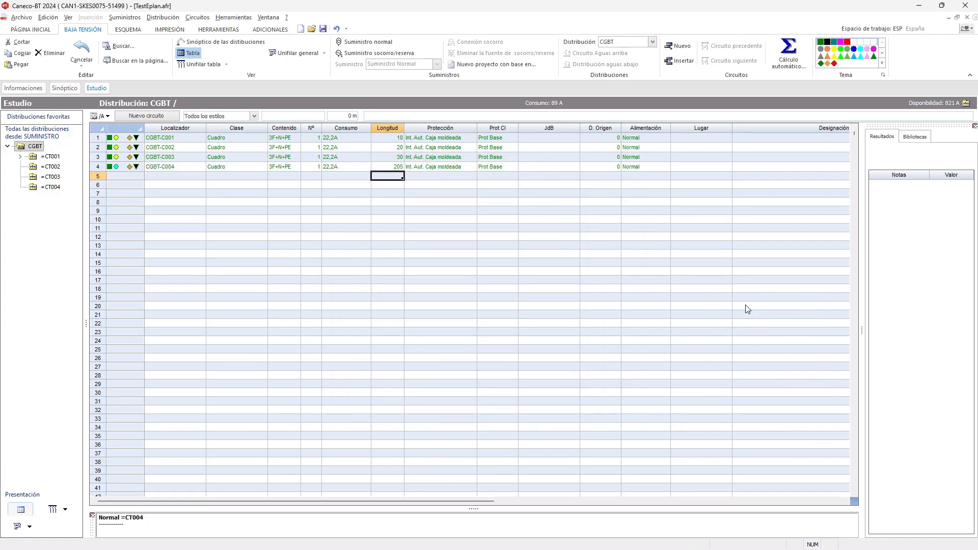
- Examine the cable, criterion and maximum length results of CGBT-C004, including its circuit sheet, and close the sheet
{"action": "left_click", "coordinate": [563, 167]}
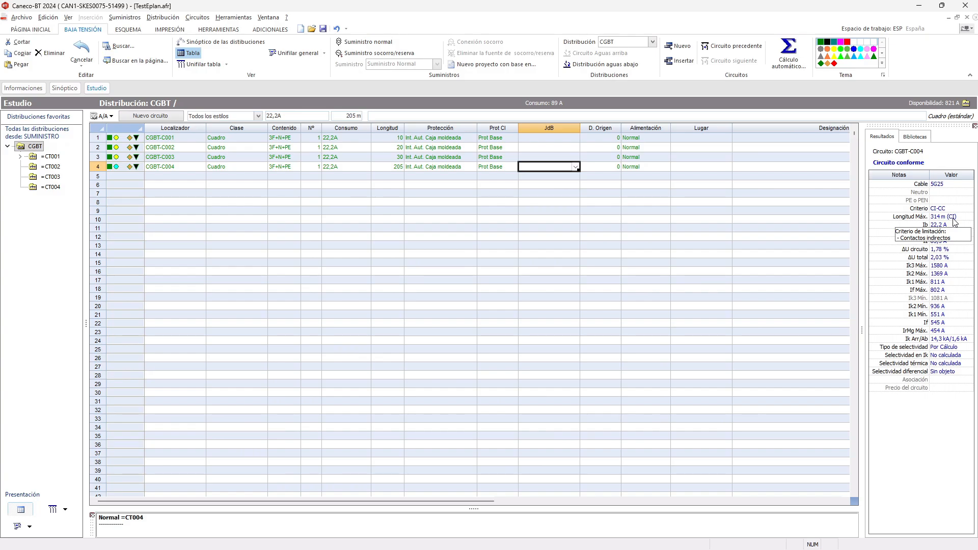
{"action": "mouse_move", "coordinate": [947, 208]}
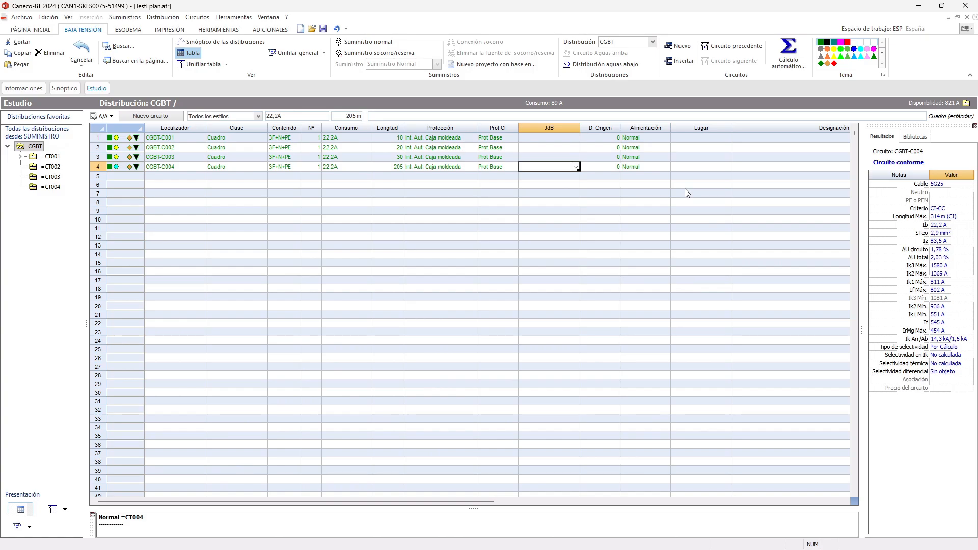
{"action": "left_click", "coordinate": [366, 168]}
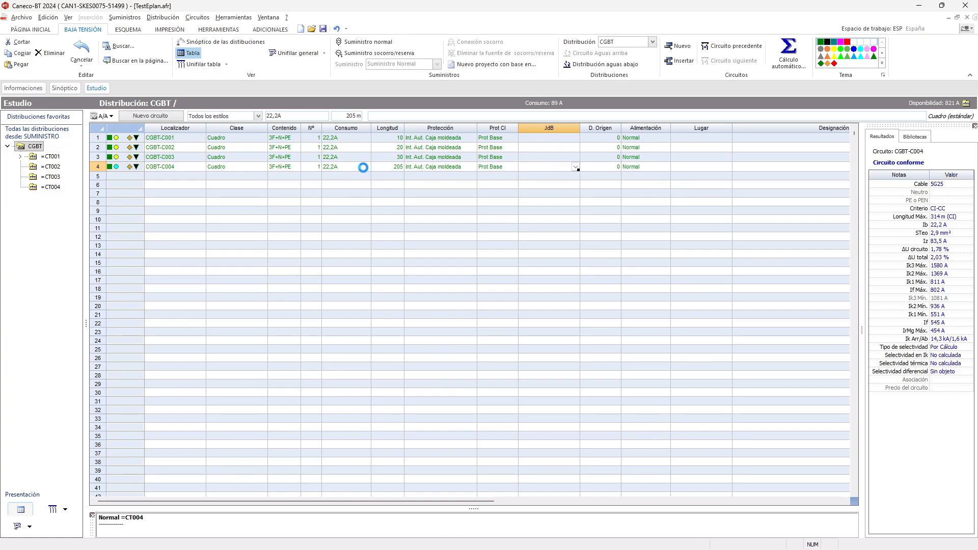
{"action": "double_click", "coordinate": [364, 168]}
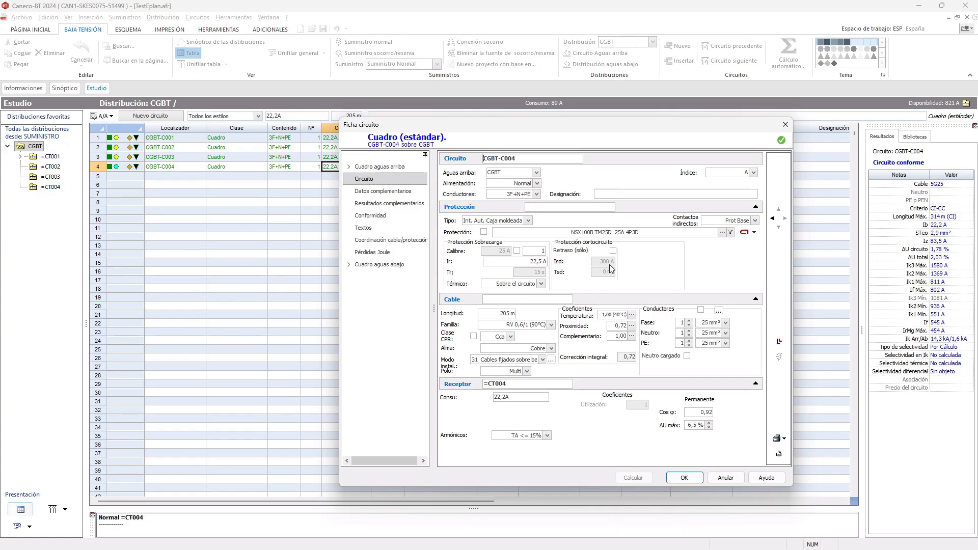
{"action": "left_click", "coordinate": [685, 478]}
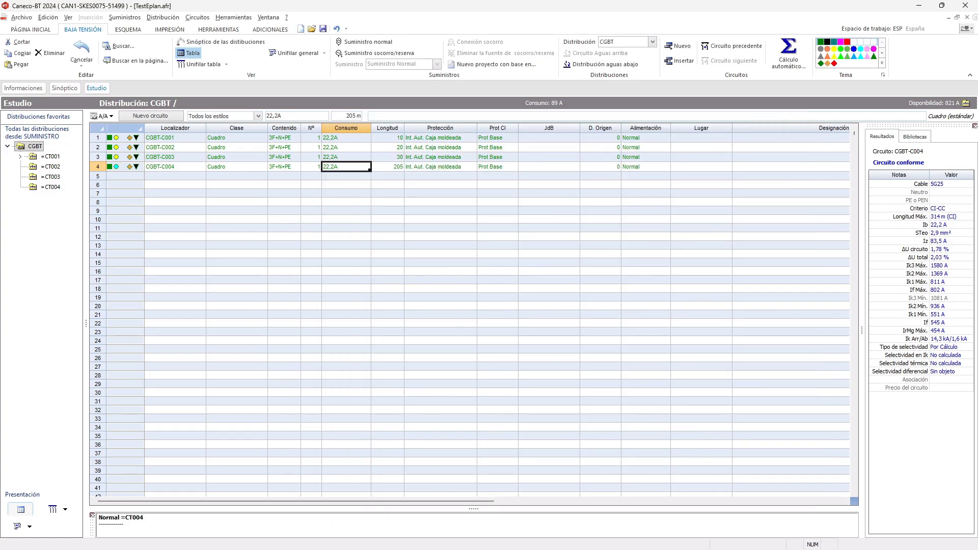